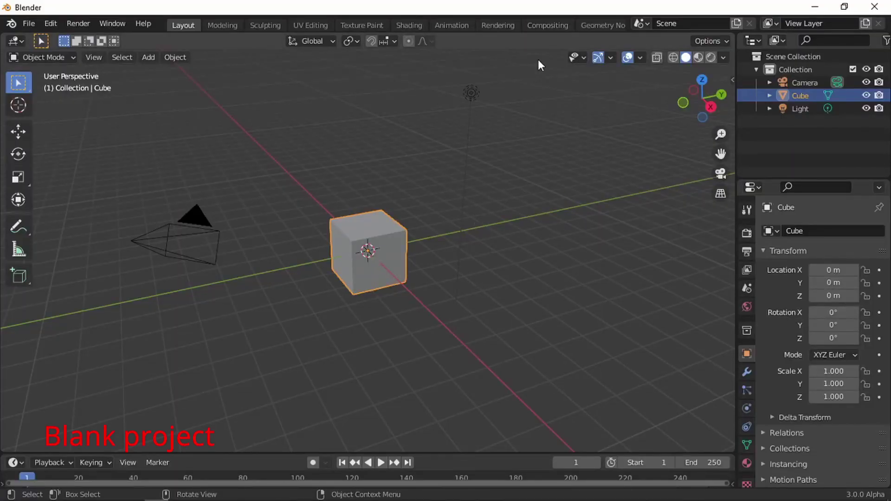
Add the Motion Tracking workspace and join its areas into one large clip editor.
scroll(534, 23, "right", 3)
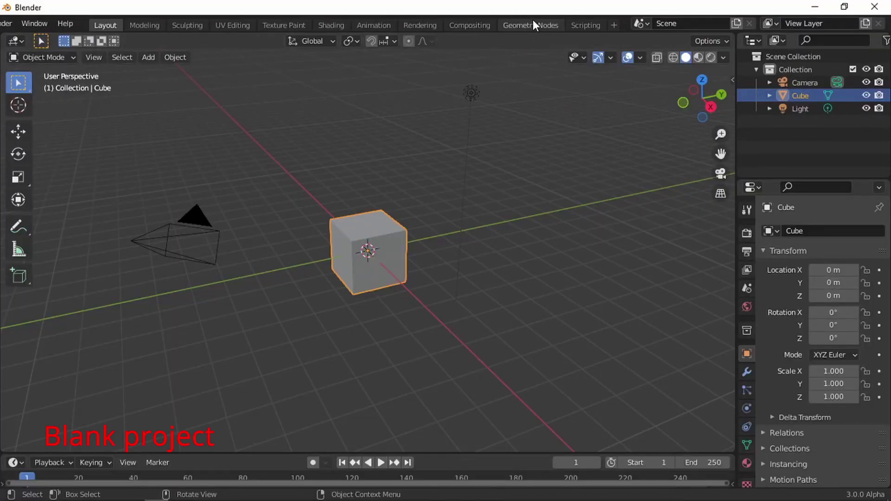
left_click(615, 24)
mouse_move(580, 88)
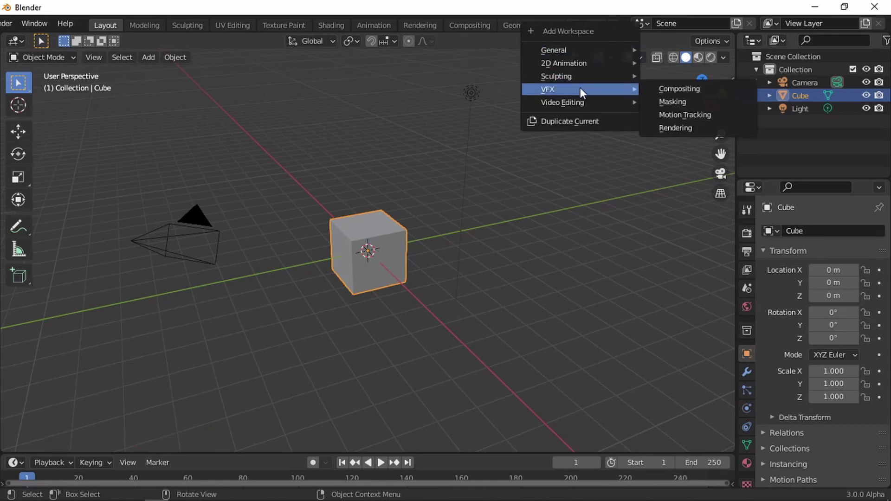
left_click(681, 112)
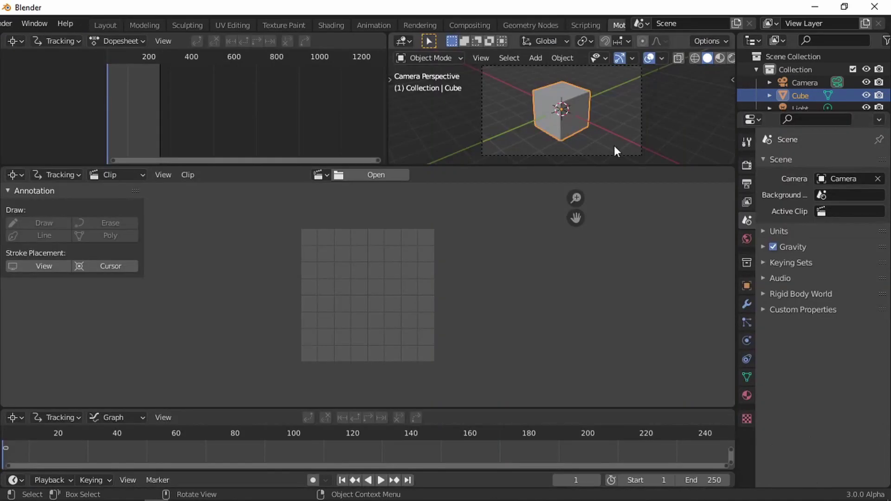
right_click(564, 165)
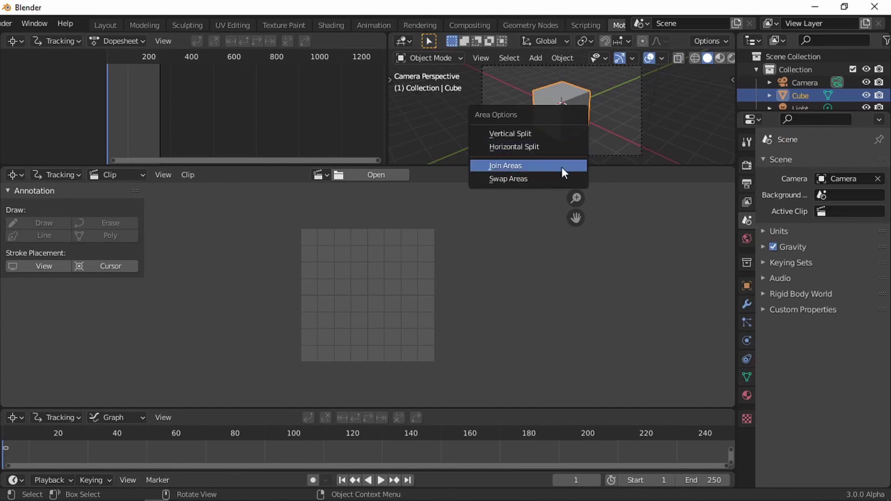
left_click(561, 167)
left_click(564, 139)
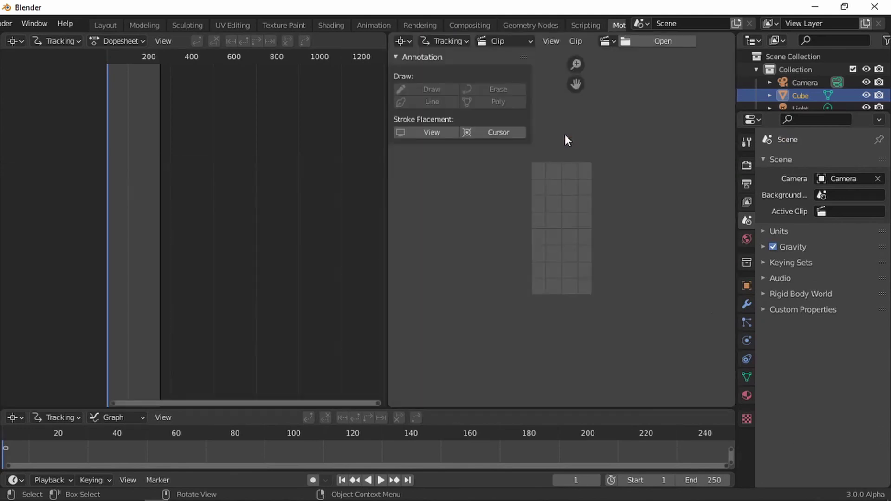
right_click(386, 167)
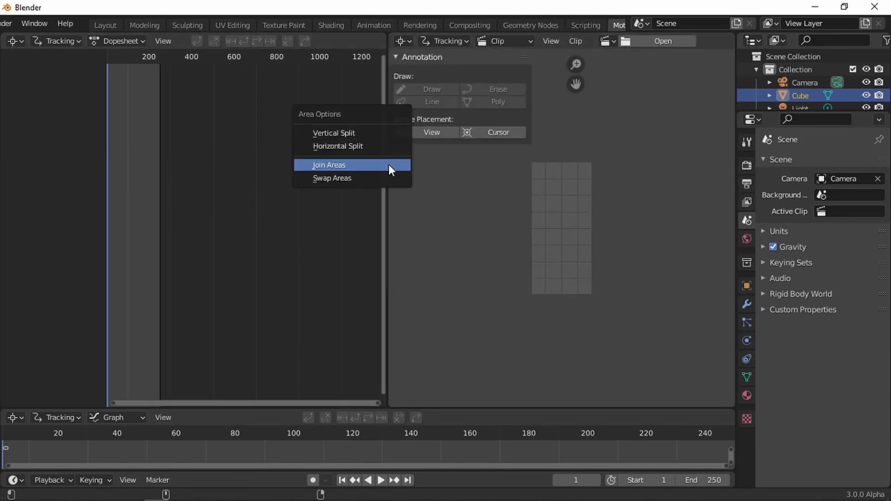
left_click(390, 166)
left_click(331, 168)
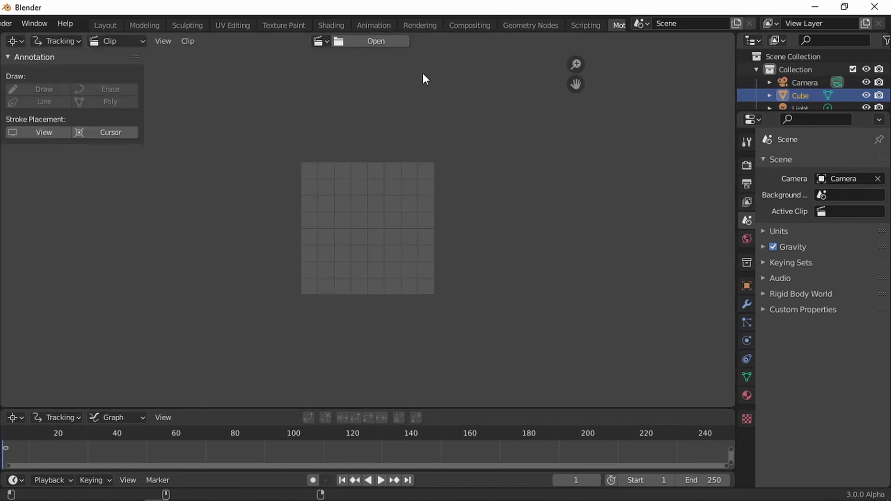
Load the Hand dots.mp4 footage into the clip editor.
left_click(374, 42)
left_click(530, 229)
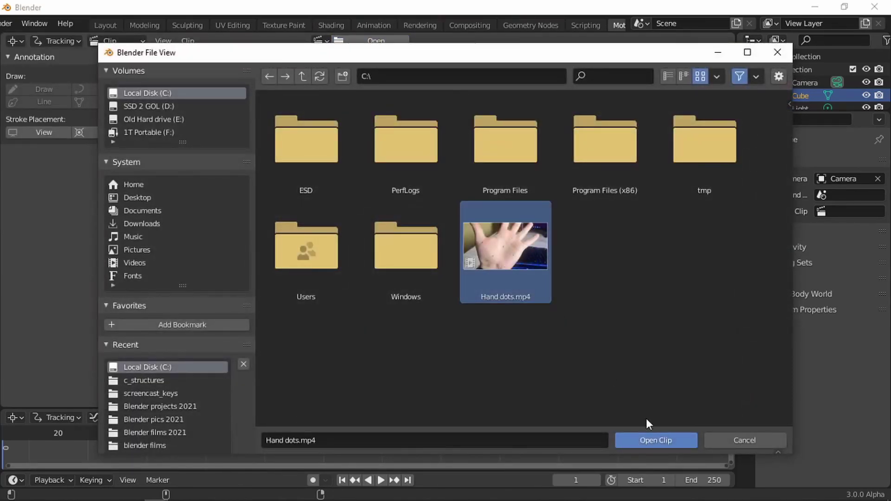
left_click(656, 441)
Fit the footage to the view and set render samples to 250 and viewport samples to 30.
key("Home")
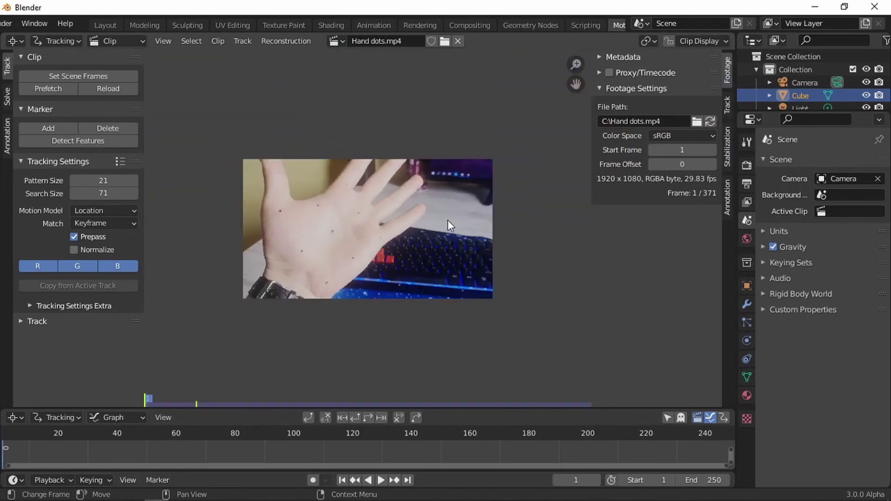
key("f")
left_click(747, 163)
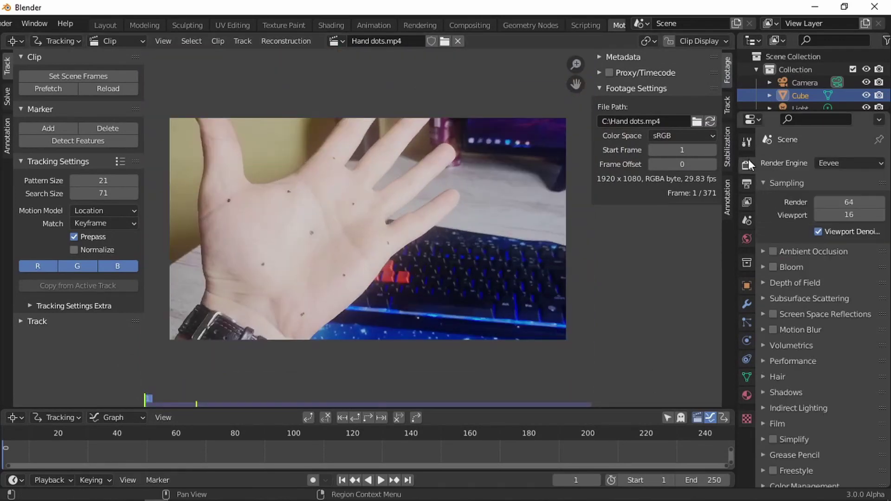
left_click(866, 202)
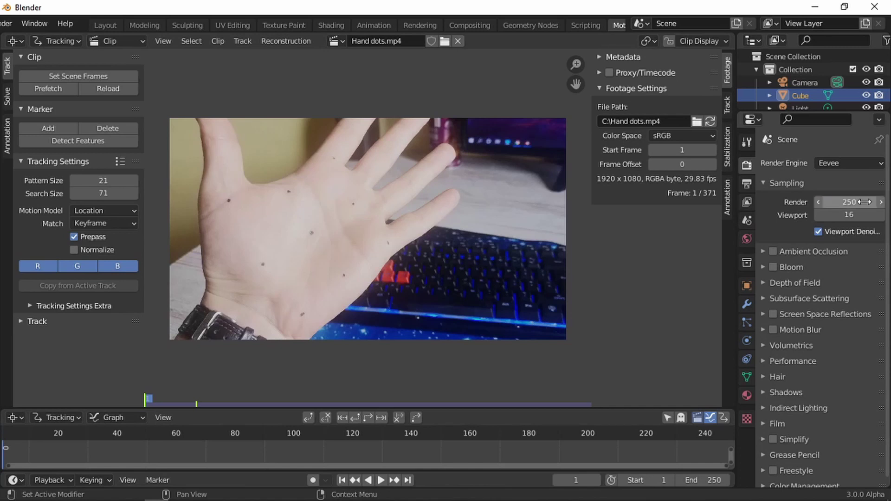
left_click(867, 215)
type("30")
key("Return")
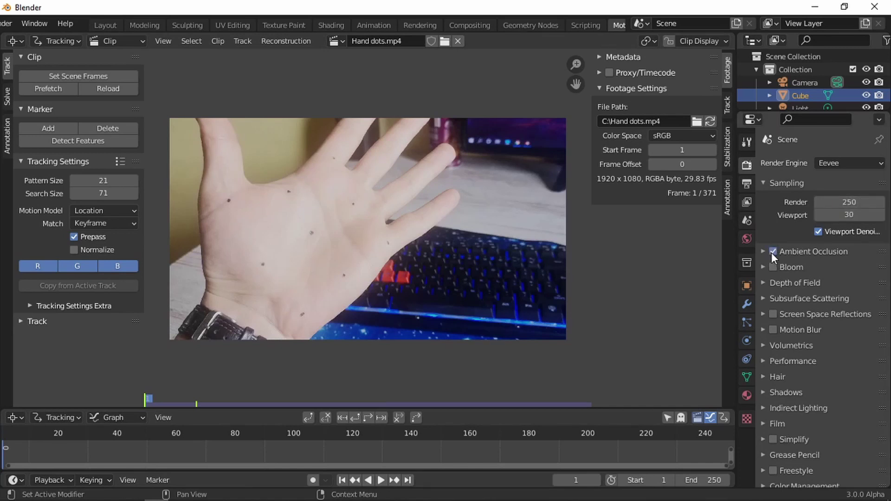
Enable motion blur and set the Film view transform to Standard.
left_click(773, 329)
scroll(811, 289, "down", 1)
left_click(766, 417)
scroll(806, 385, "down", 3)
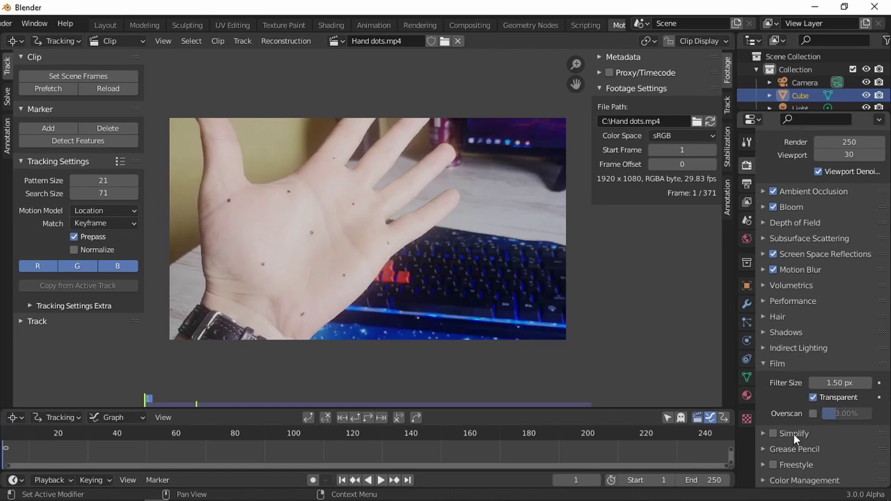
scroll(799, 386, "down", 7)
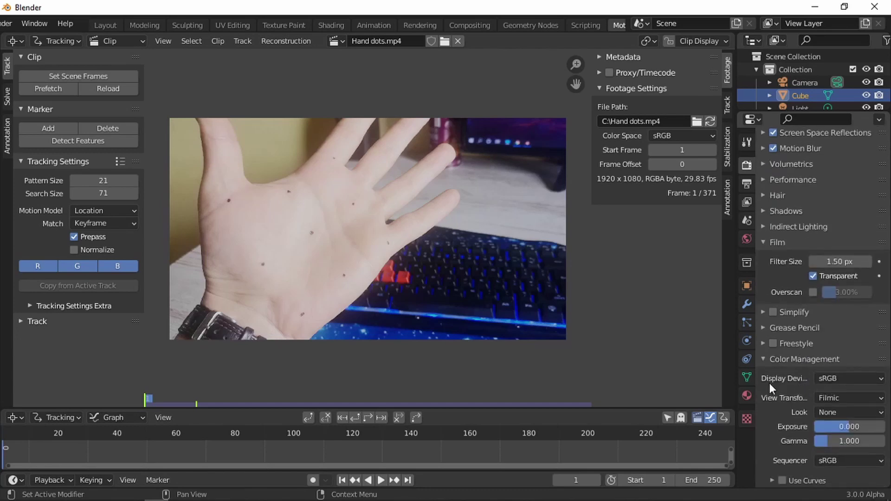
left_click(866, 397)
left_click(845, 413)
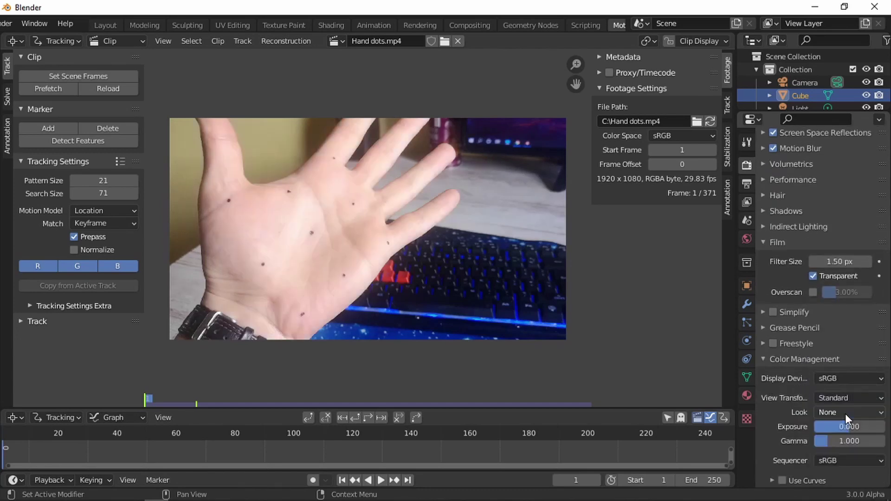
scroll(366, 236, "up", 5)
scroll(366, 236, "down", 7)
scroll(232, 195, "up", 2)
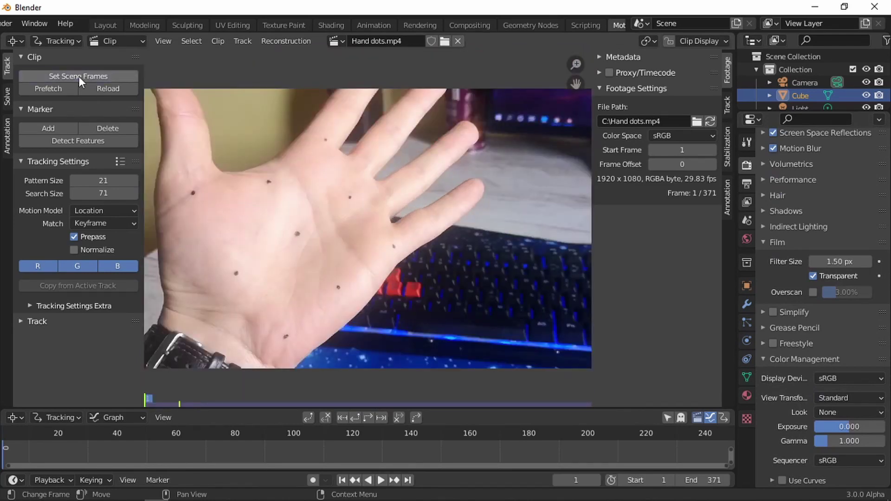
Prefetch the clip and set tracking to pattern size 50, Previous frame matching and Normalize.
left_click(45, 87)
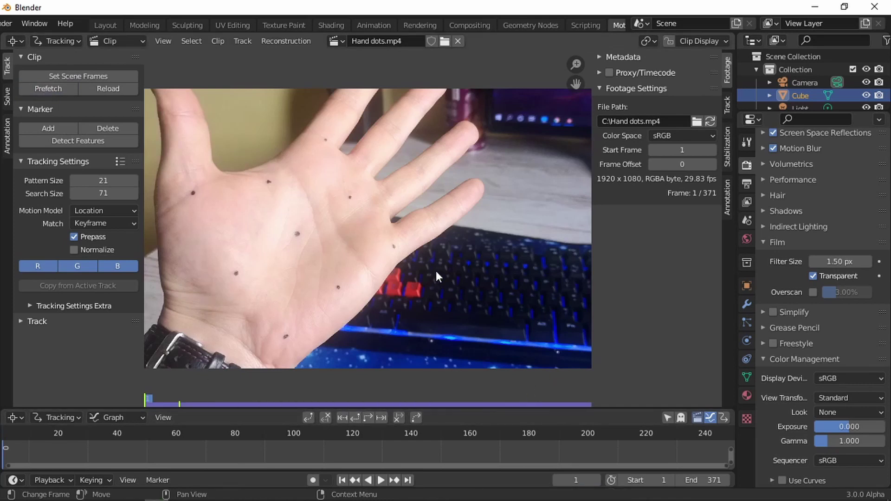
left_click(727, 105)
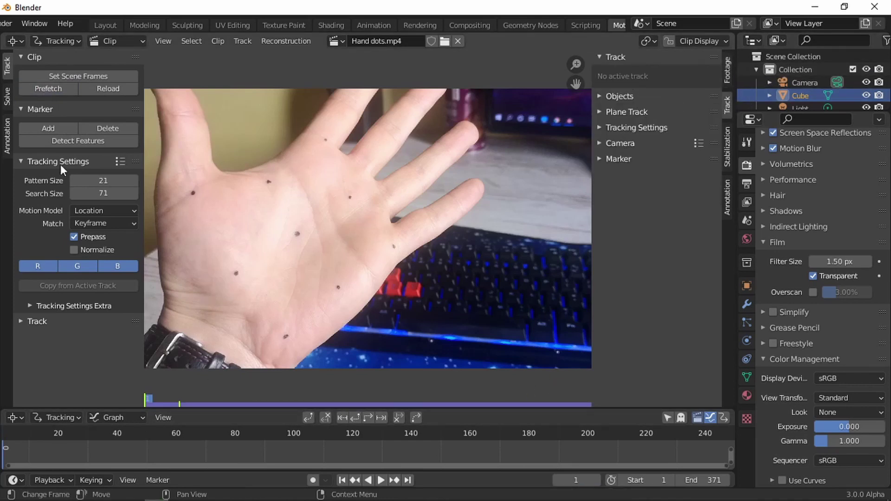
left_click(103, 180)
type("50")
key("Return")
left_click(130, 224)
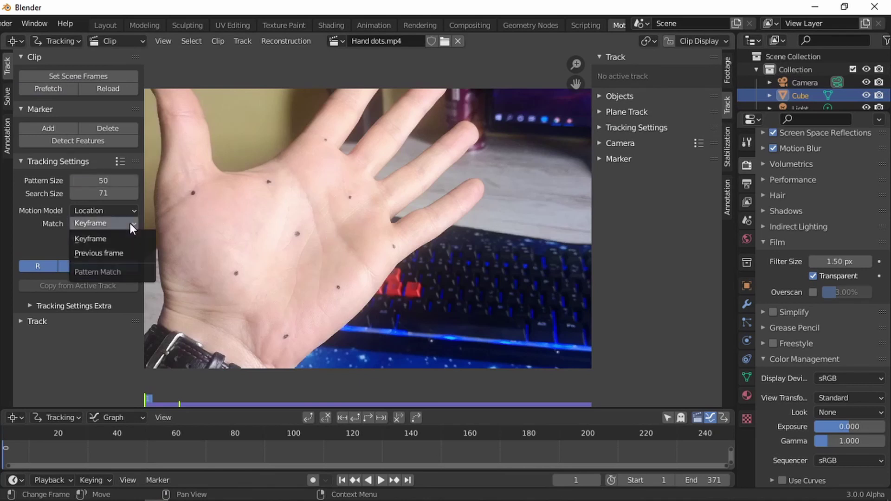
left_click(122, 256)
left_click(73, 250)
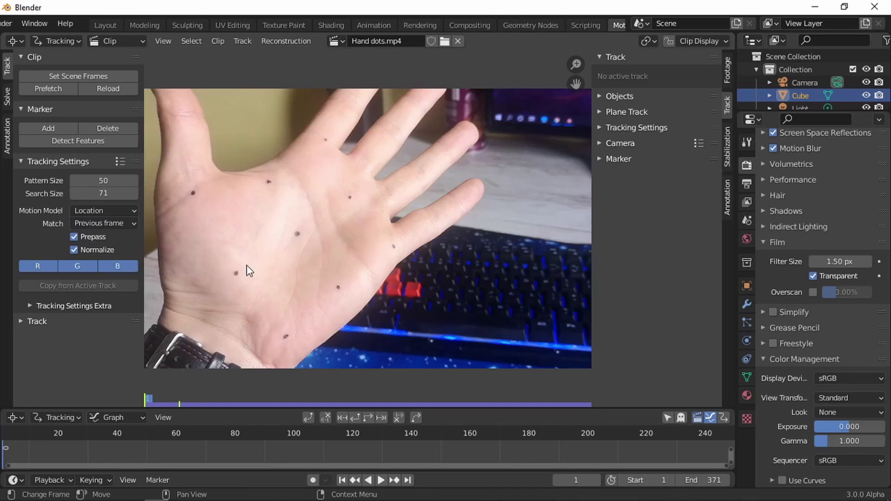
Place tracking markers on three palm dots, nudging Track.002 precisely onto its dot.
middle_click_drag(223, 253, 327, 255)
scroll(327, 255, "up", 3)
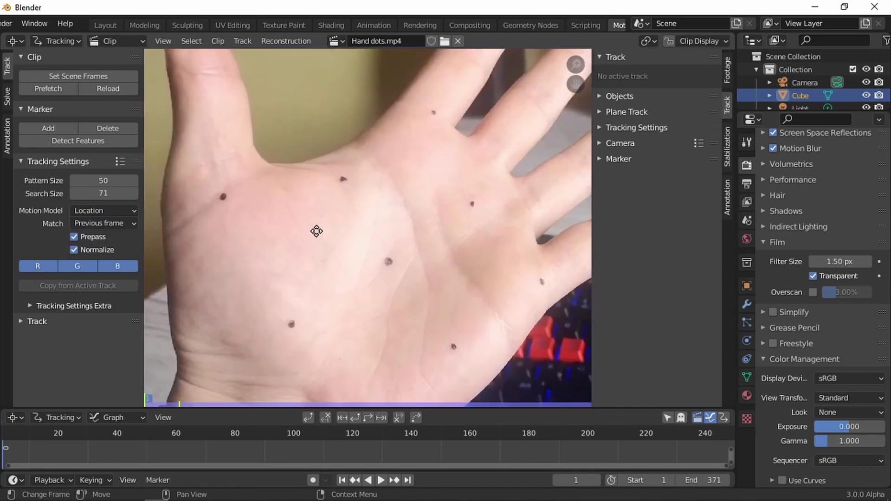
left_click(230, 198, "ctrl")
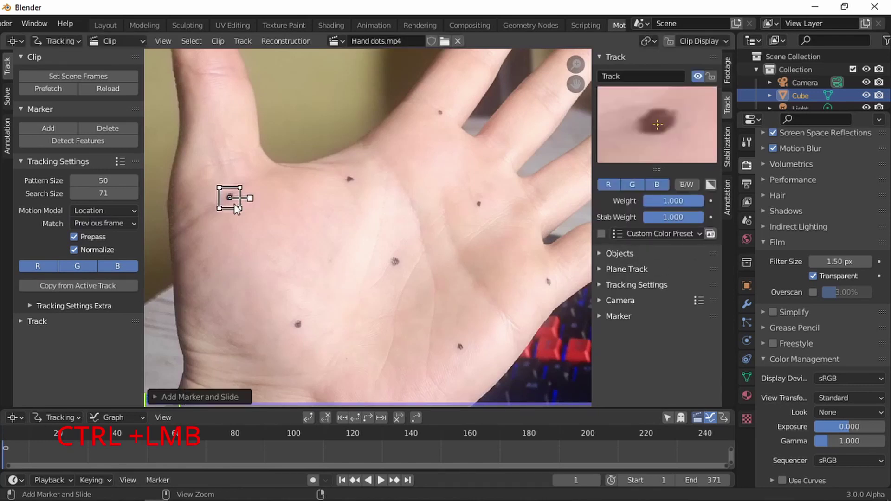
left_click(350, 180, "ctrl")
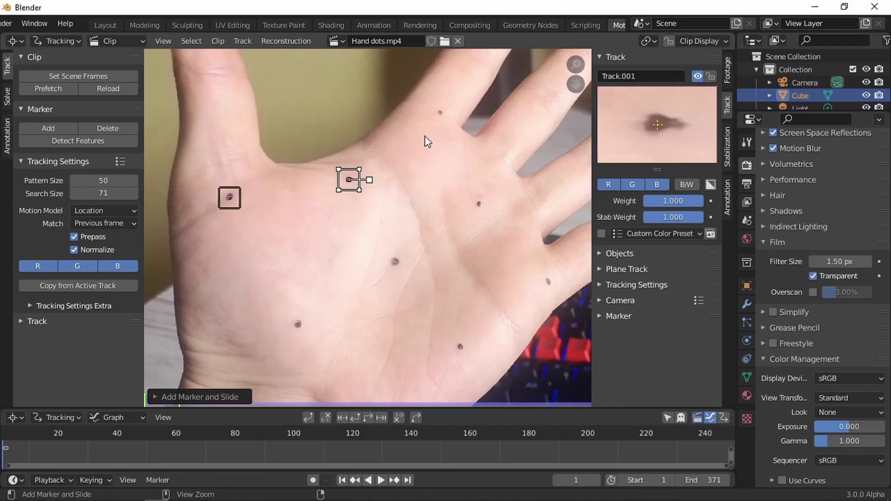
left_click(439, 111, "ctrl")
key("g")
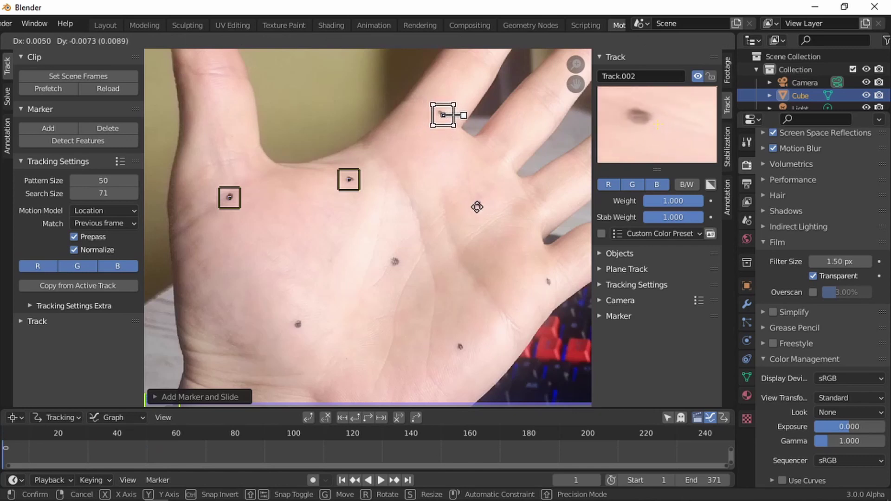
key("shift")
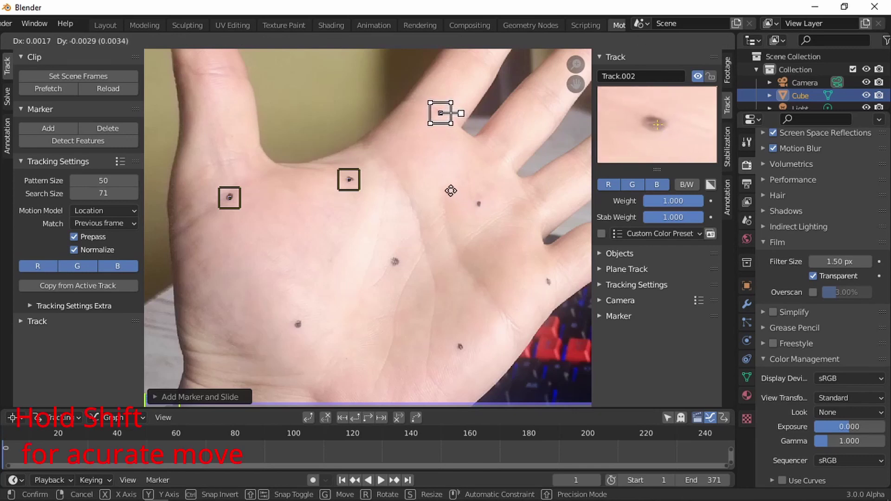
left_click(450, 190)
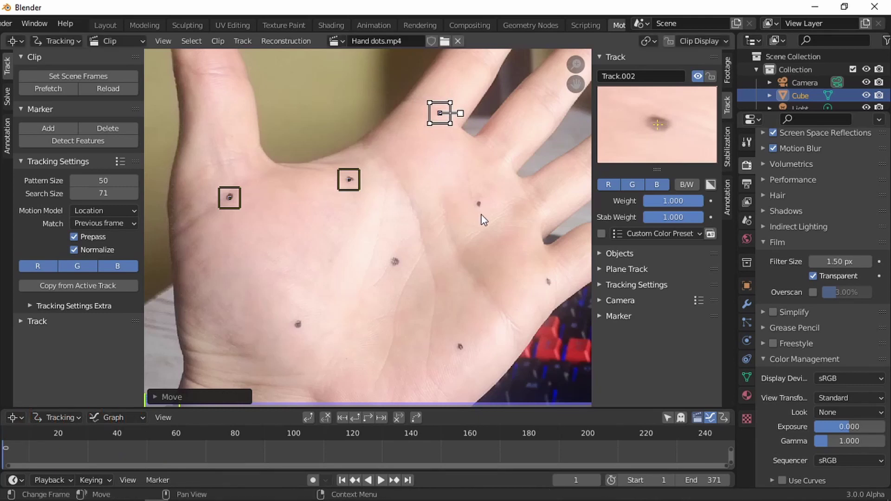
Add markers on the six remaining palm dots and centre the whole hand in view.
key("ctrl")
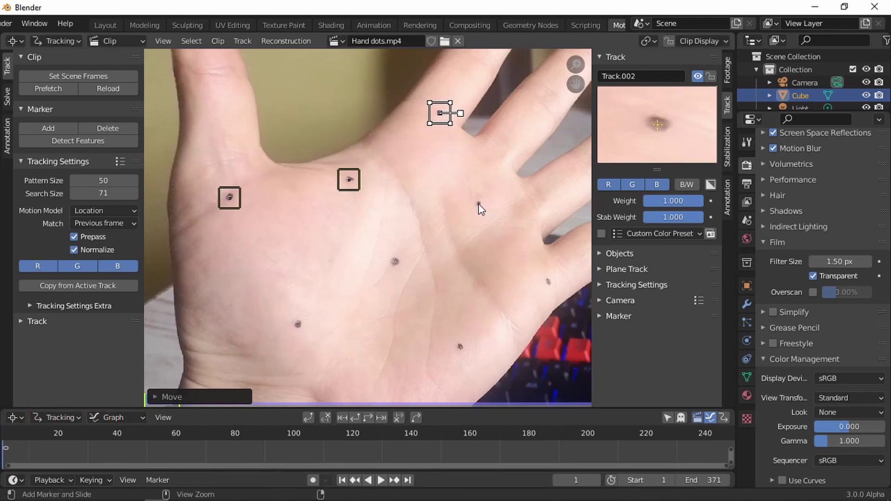
left_click(478, 205, "ctrl")
left_click(549, 283, "ctrl")
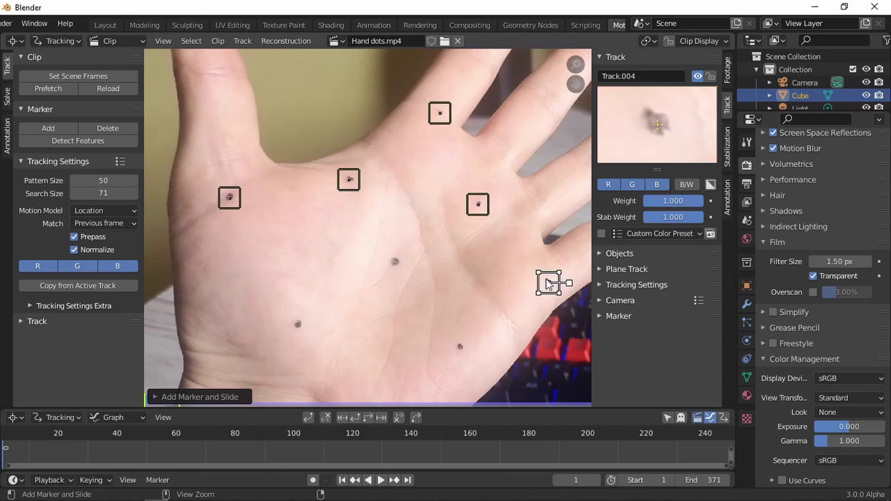
left_click(395, 263, "ctrl")
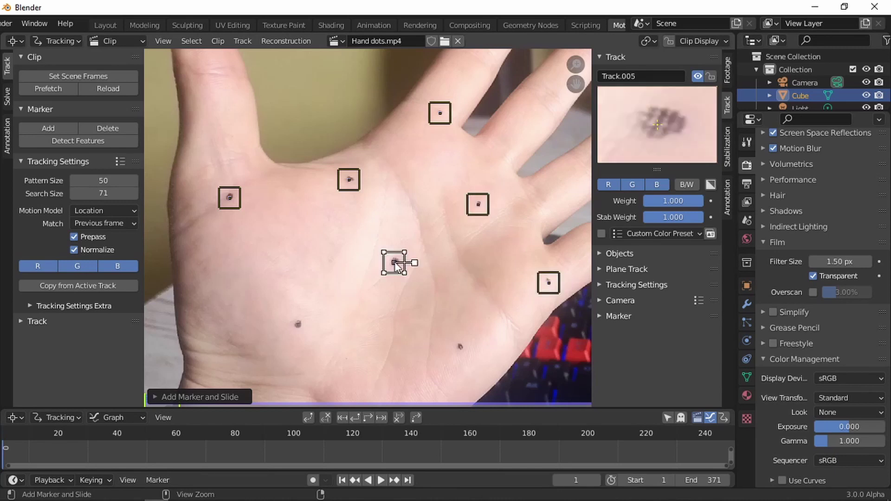
left_click(298, 326, "ctrl")
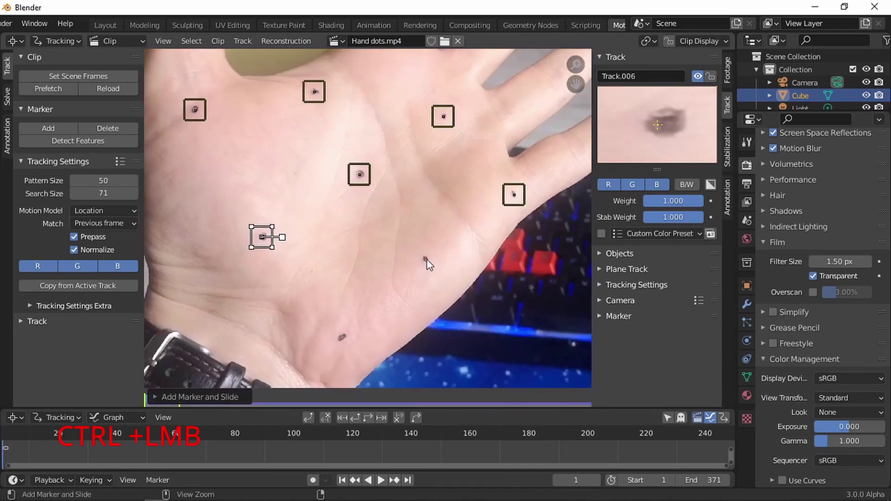
left_click(426, 259, "ctrl")
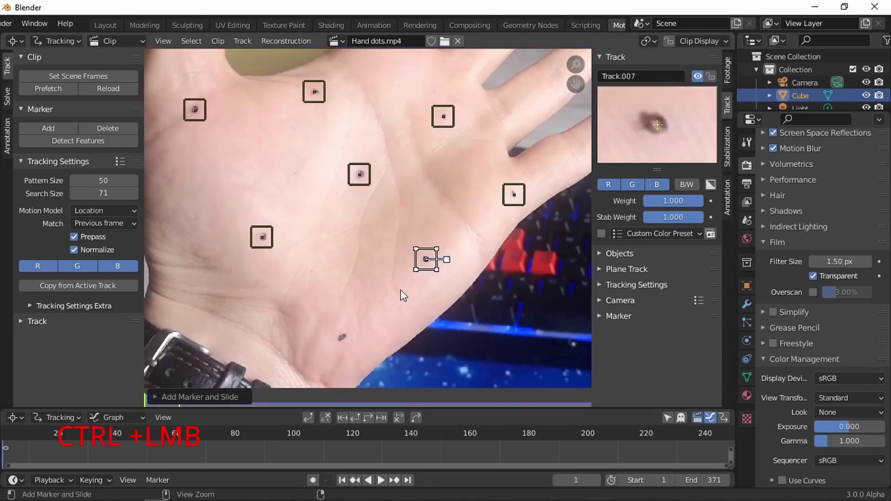
left_click(340, 337, "ctrl")
scroll(343, 334, "down", 3)
middle_click_drag(352, 257, 383, 259)
Track all markers forward to frame 371, then scrub back to frame 184.
key("a")
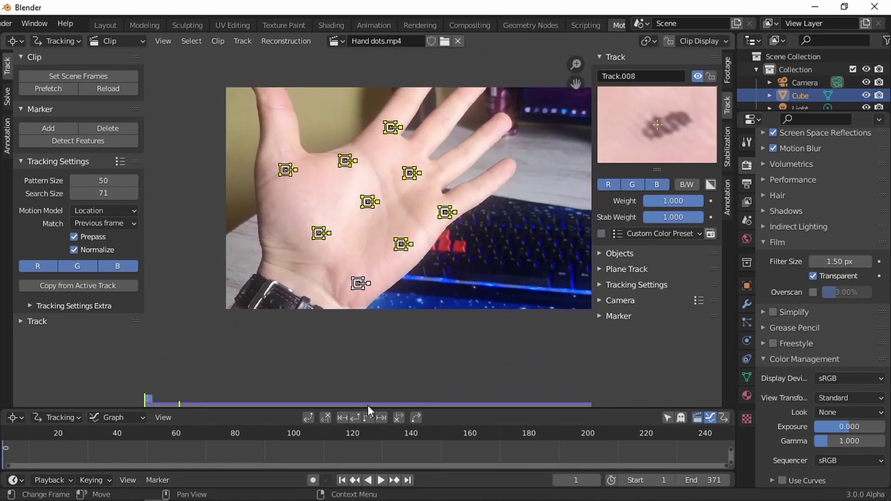
key("ctrl+t")
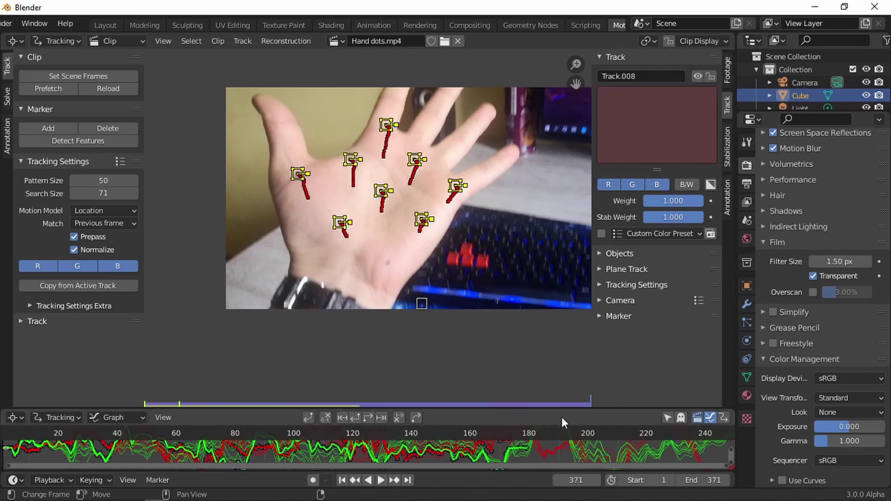
left_click_drag(559, 424, 541, 430)
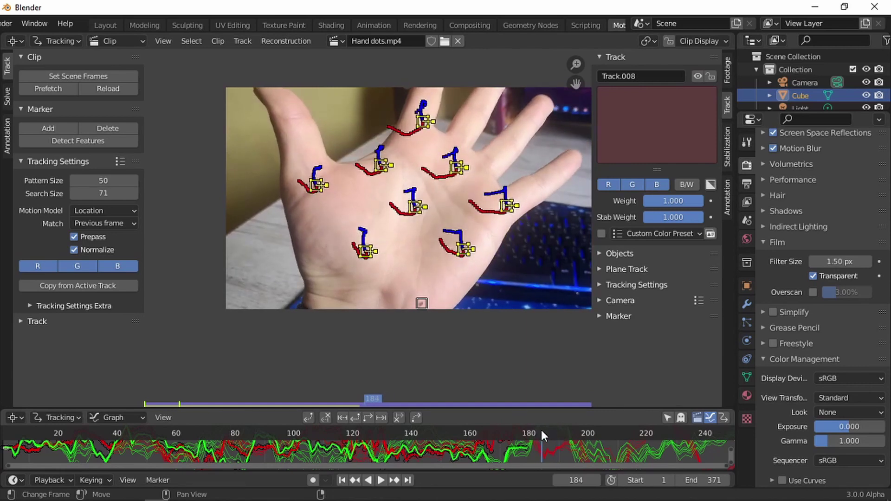
Move the drifting bottom marker back onto its dot, tracking it forward frame by frame.
left_click(423, 300)
scroll(449, 305, "up", 4)
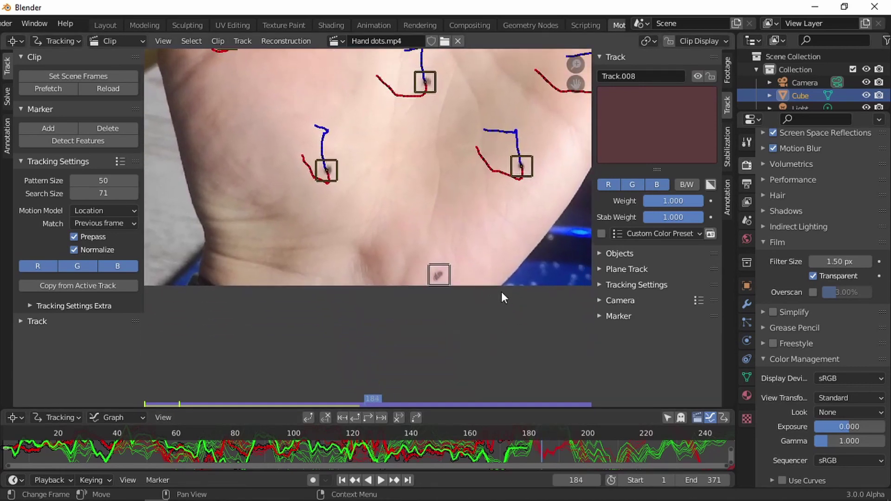
key("g")
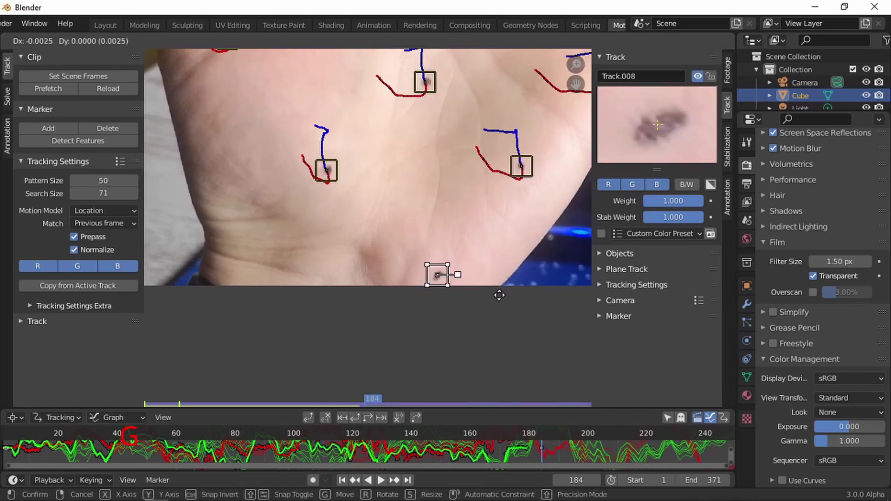
left_click(499, 295)
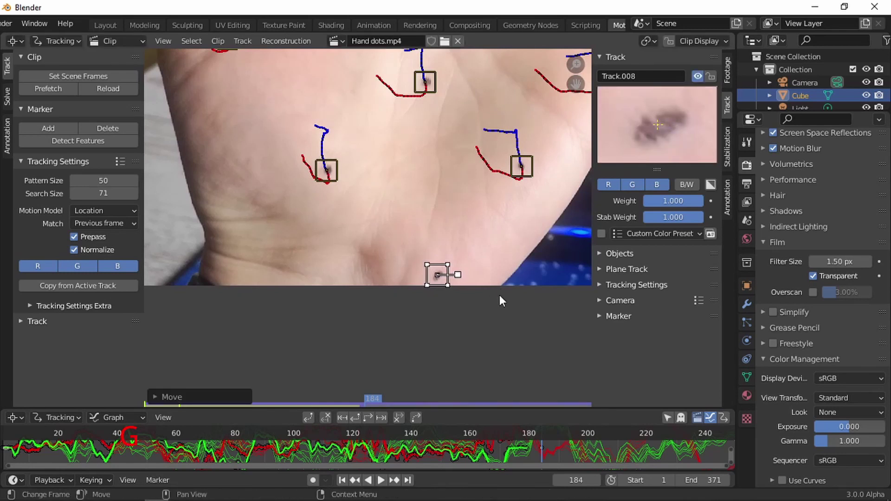
left_click(366, 417)
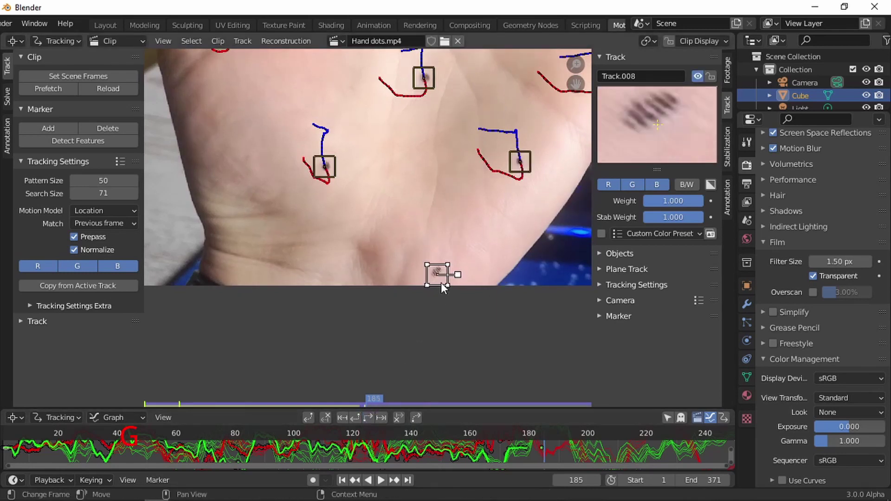
left_click(366, 416)
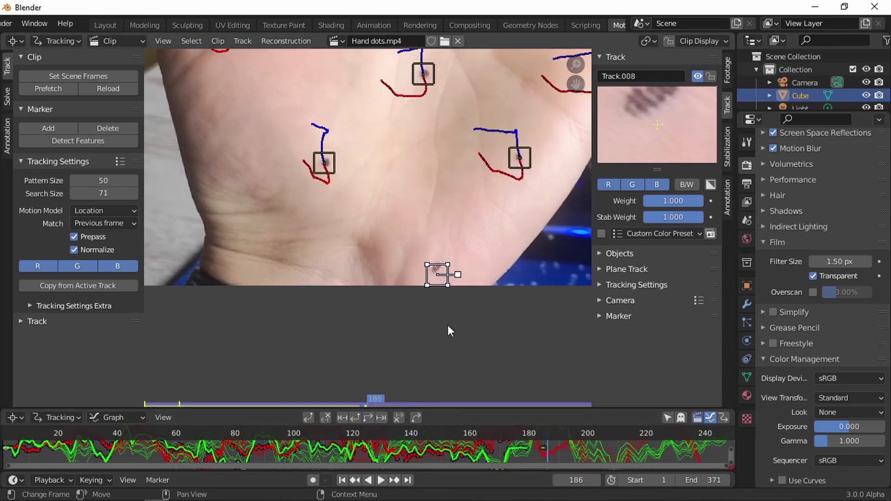
key("g")
left_click(469, 317)
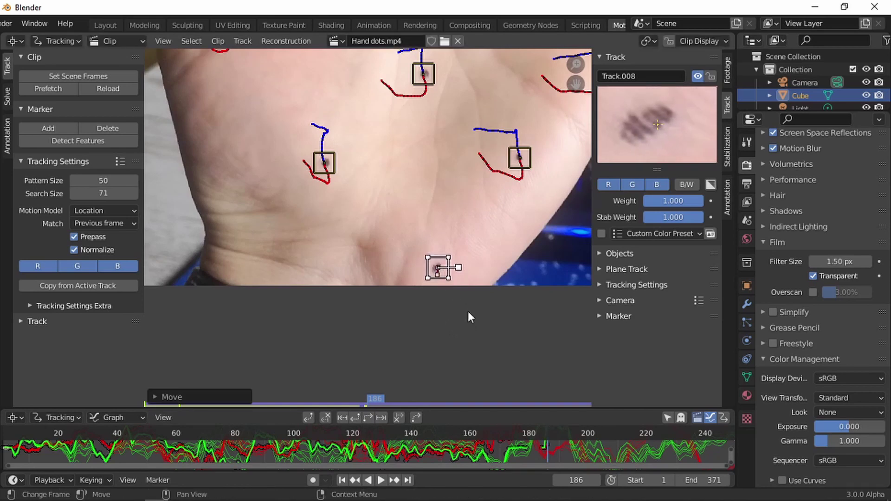
Track the markers through to the clip's end and play back to check them.
left_click(368, 416)
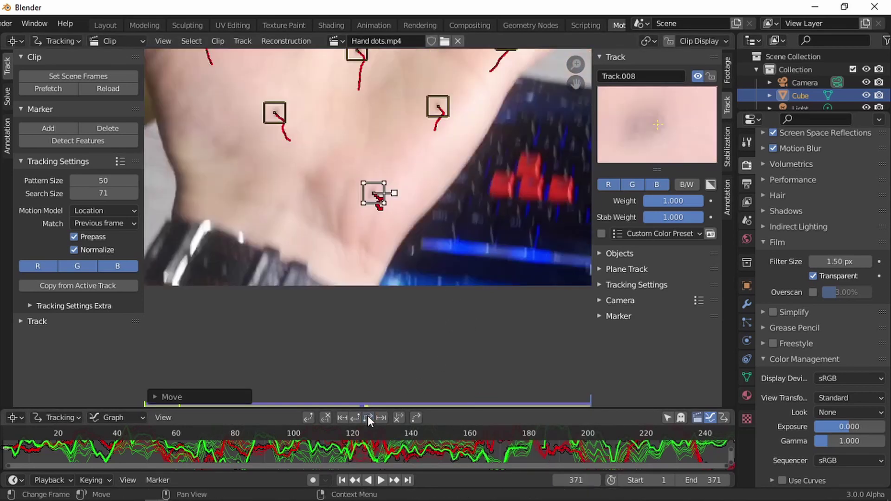
scroll(427, 260, "down", 5)
scroll(449, 246, "up", 6)
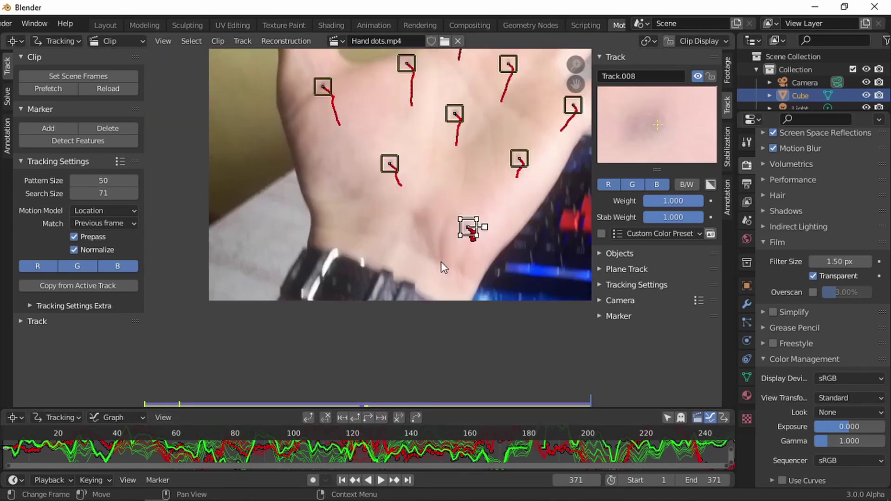
middle_click_drag(445, 264, 426, 277)
key("space")
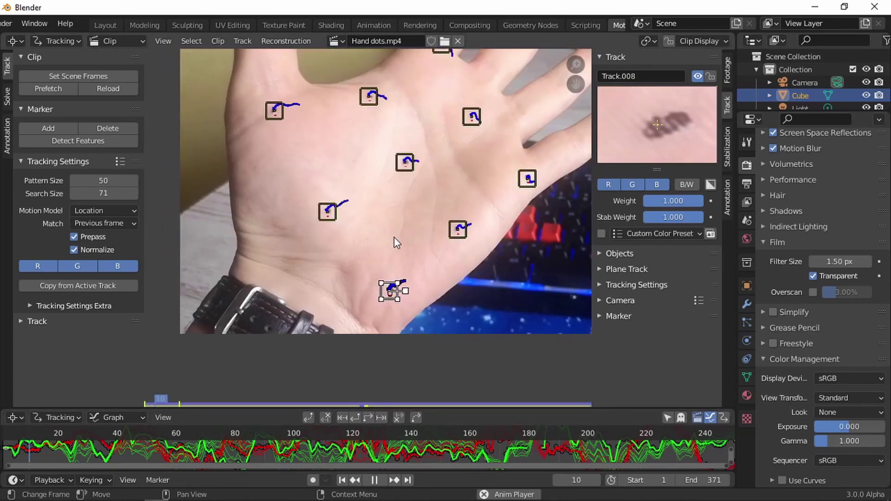
scroll(464, 227, "down", 3)
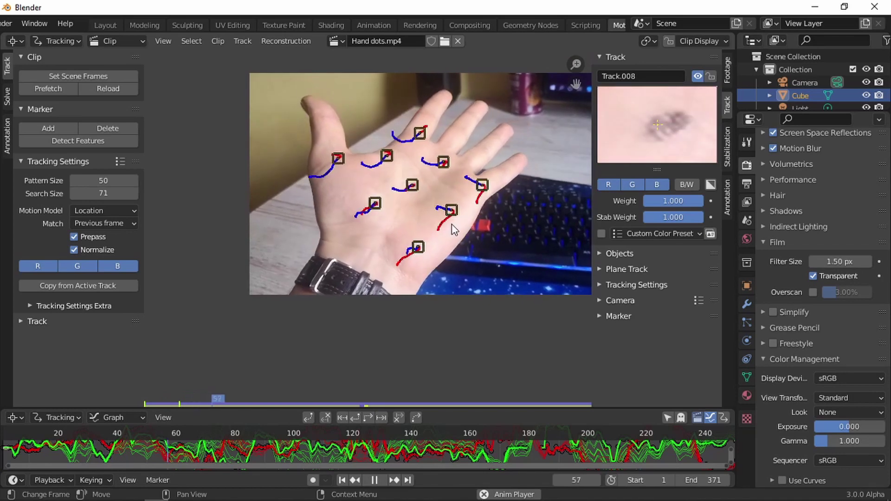
scroll(438, 248, "up", 1)
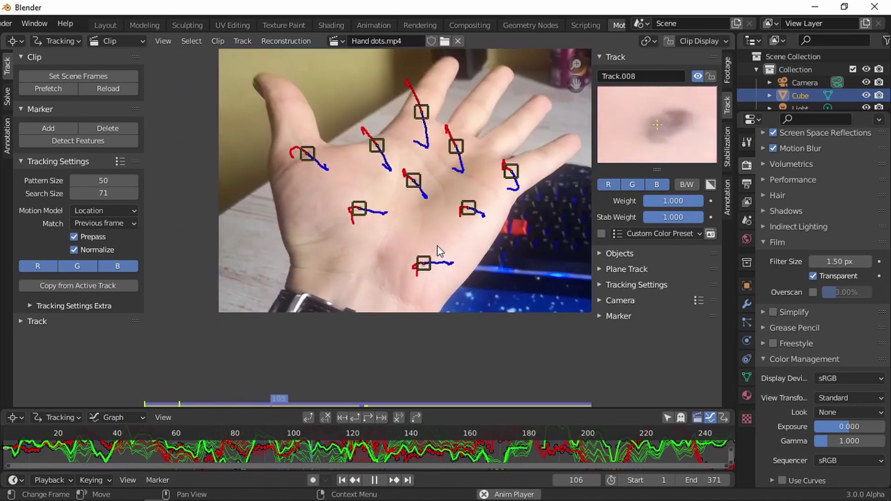
key("space")
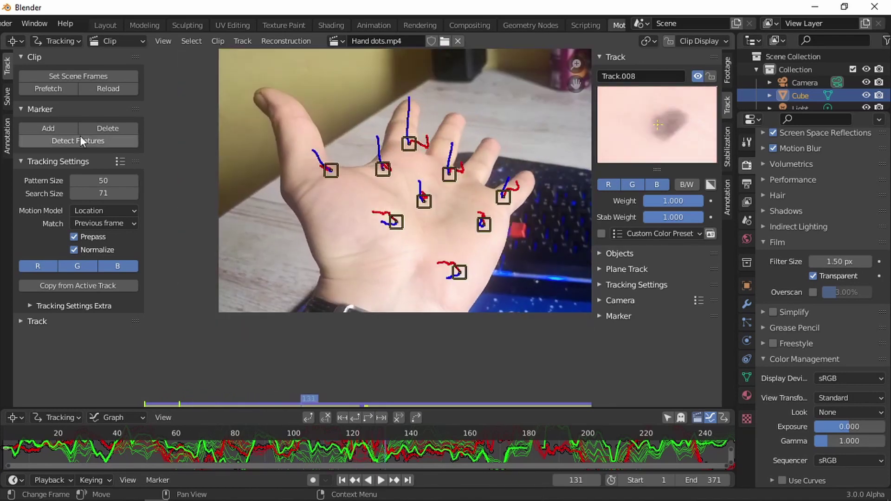
Select all markers, run Solve Camera Motion, and return to the first frame.
left_click(7, 97)
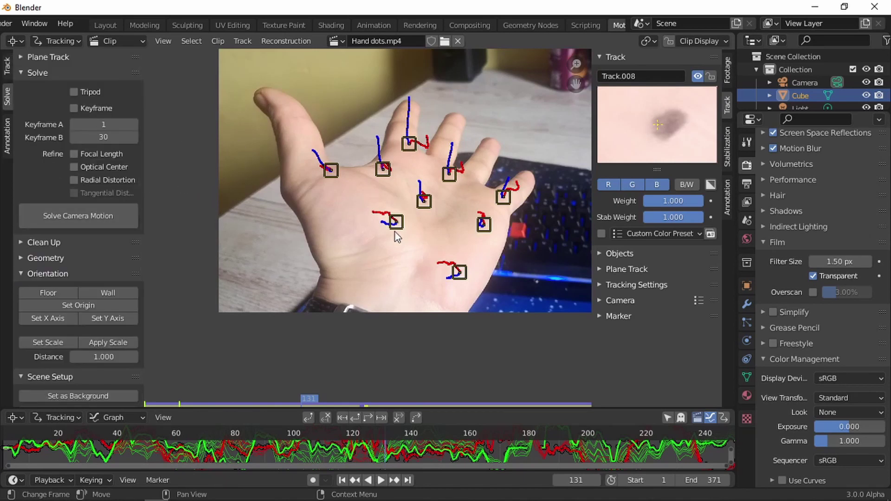
key("a")
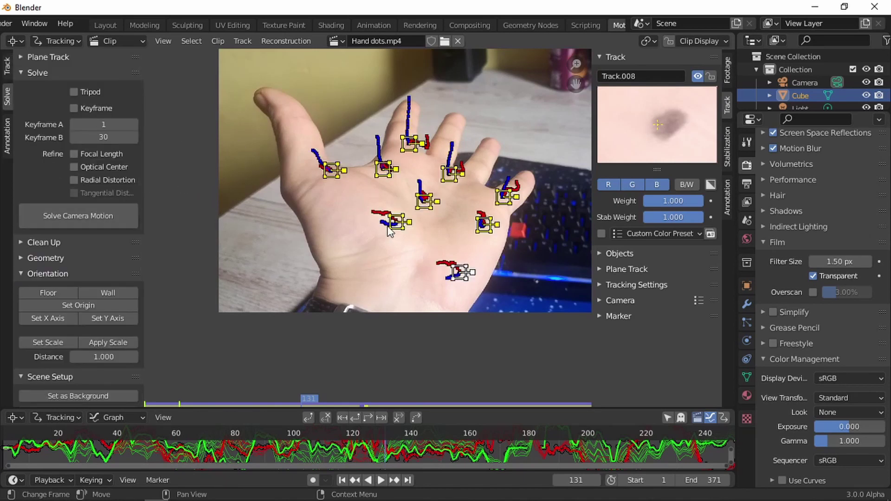
left_click(67, 215)
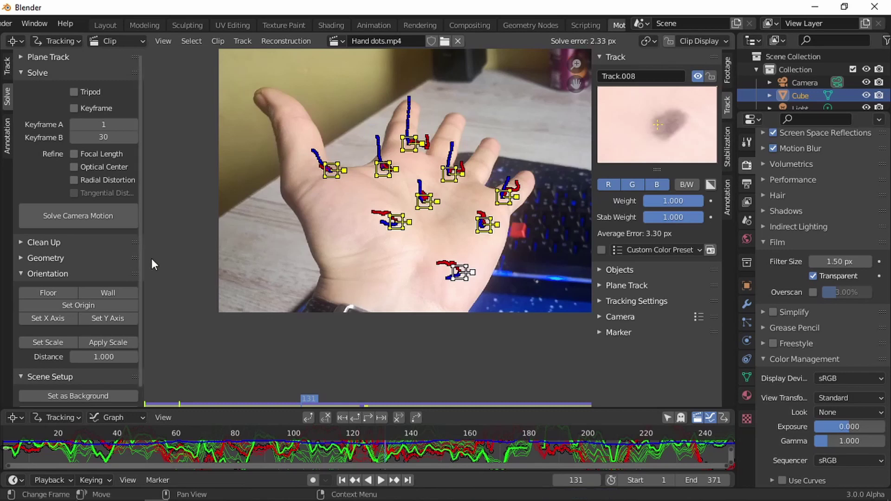
scroll(423, 248, "up", 2)
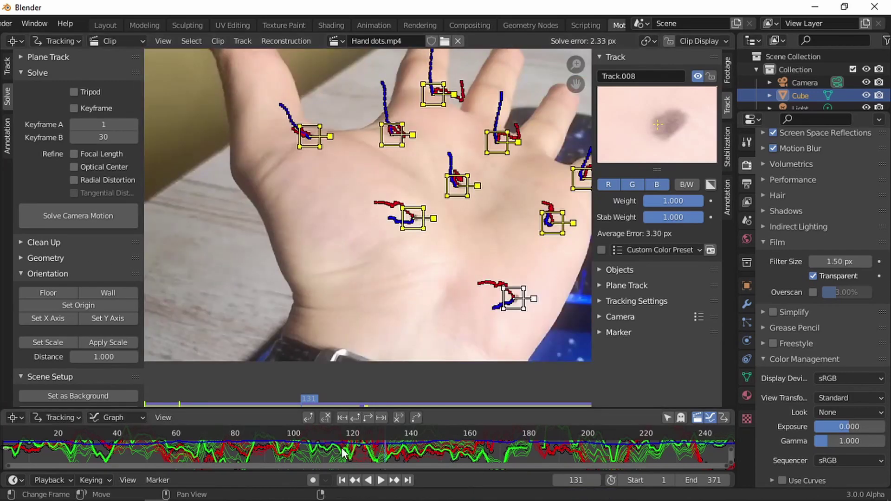
left_click(343, 480)
scroll(405, 256, "down", 5)
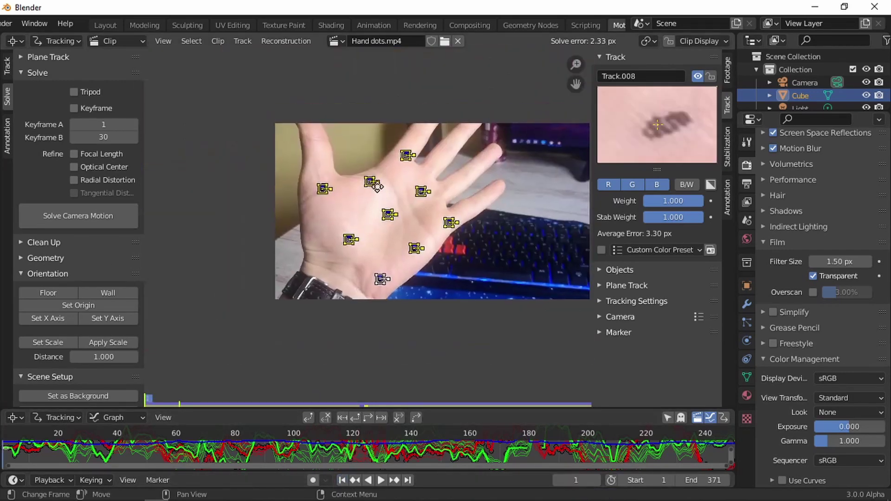
Inspect each track's error and lower poor tracks' weights to 0.691 and 0.734.
left_click(320, 180)
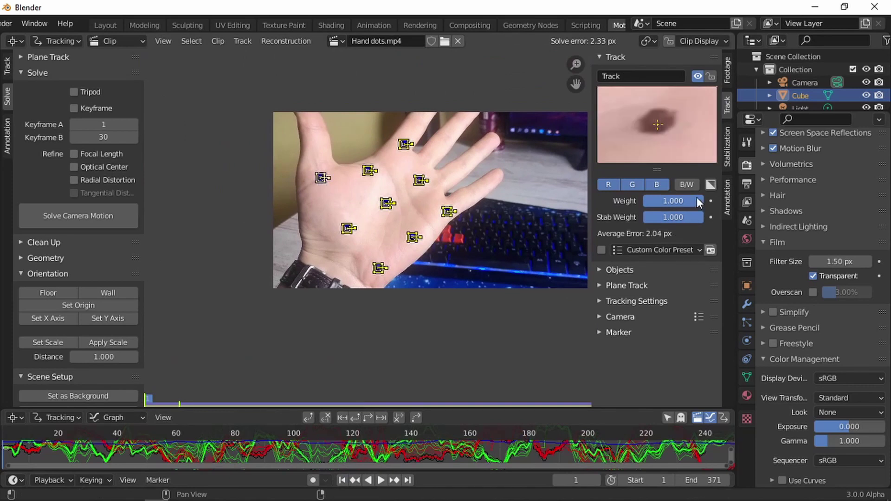
left_click(370, 172)
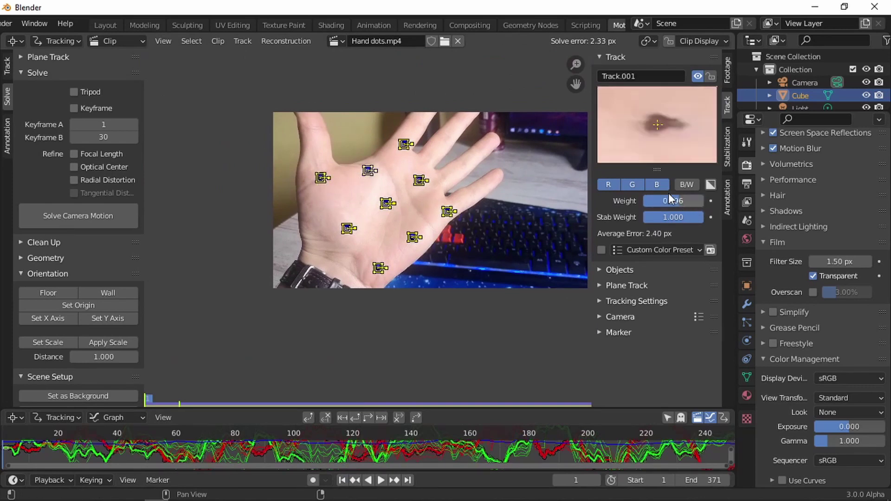
left_click(406, 144)
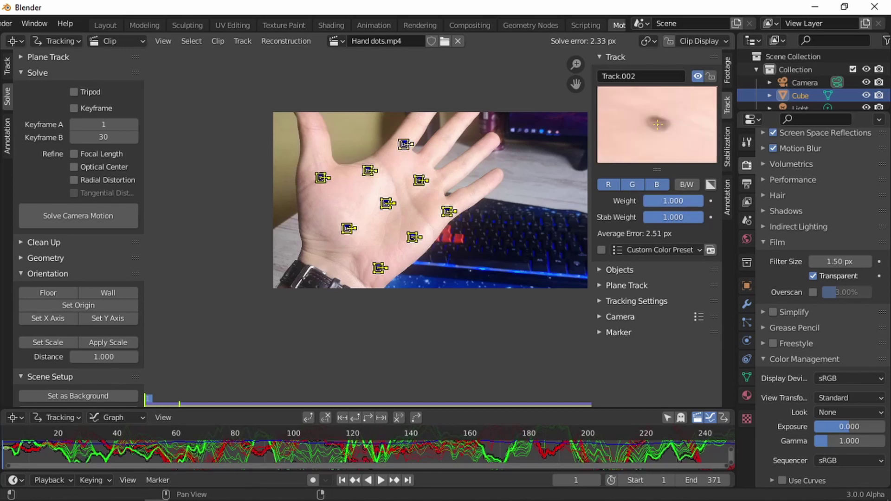
mouse_move(695, 201)
left_mouse_down()
mouse_move(673, 201)
mouse_move(703, 201)
mouse_move(670, 207)
left_mouse_up()
left_click(421, 181)
left_click(387, 204)
left_click(348, 229)
left_click(448, 211)
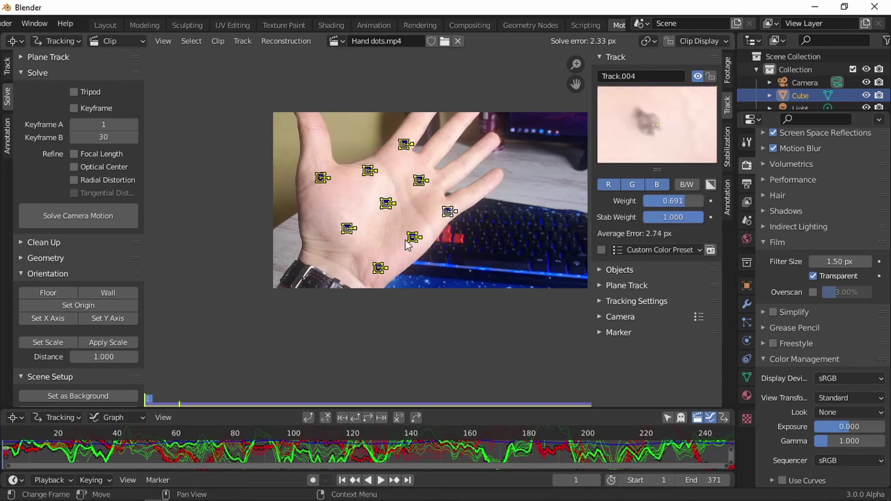
left_click(409, 243)
left_click_drag(696, 206, 683, 206)
left_click(378, 268)
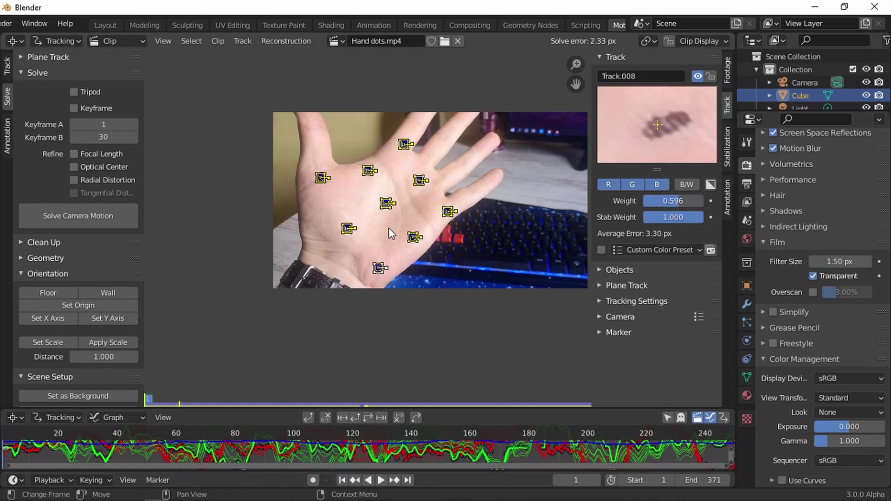
Re-solve the camera motion to a 1.52 px error and play back the result.
left_click(51, 216)
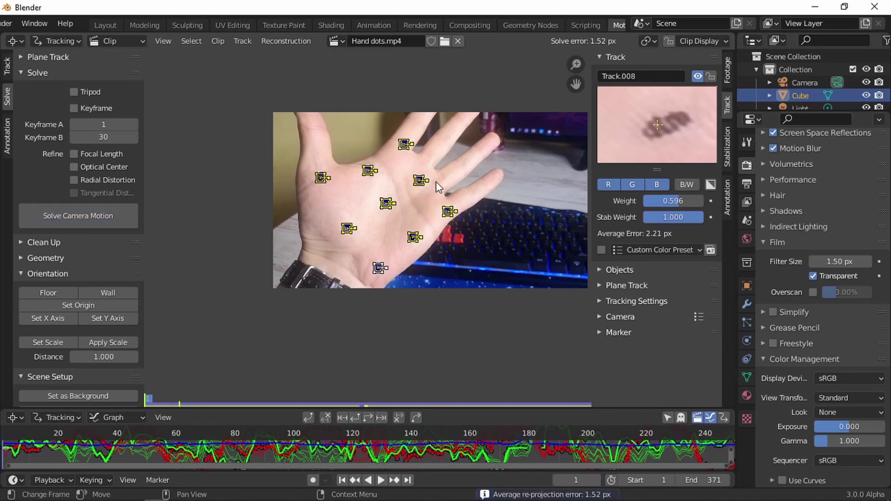
key("space")
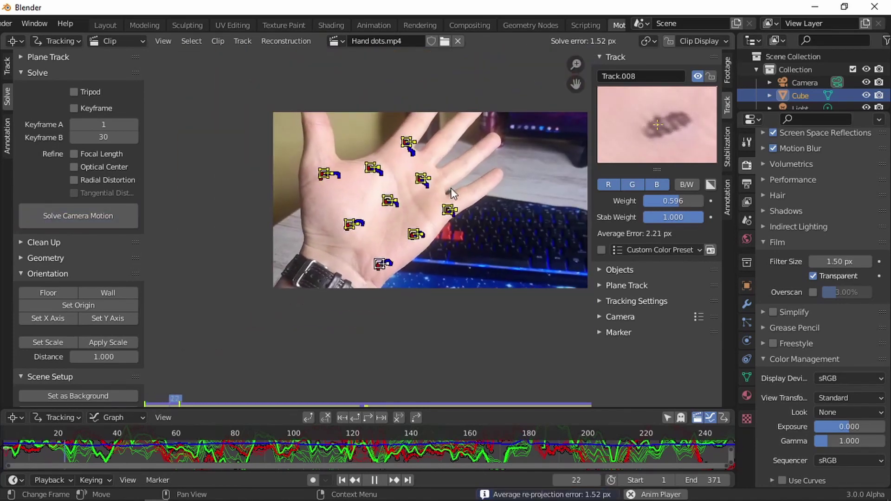
key("space")
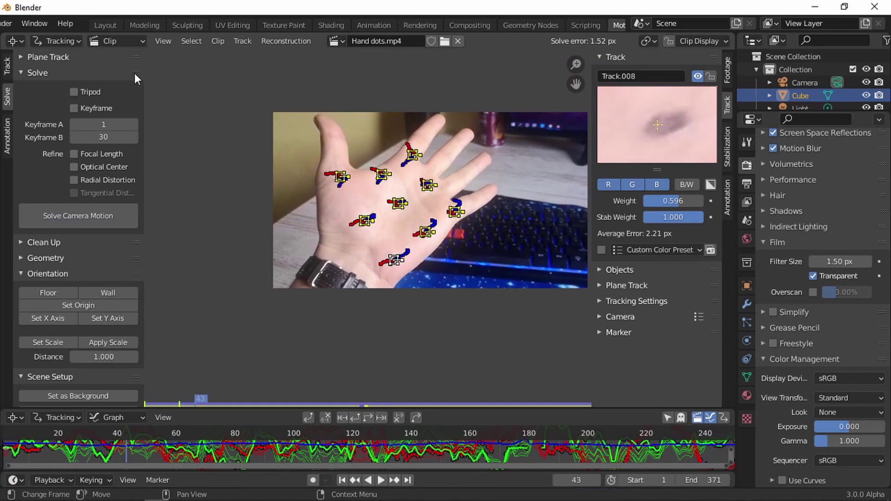
Switch the clip editor to Mask mode and add a mask circle near the thumb-base marker.
left_click(56, 41)
left_click(65, 72)
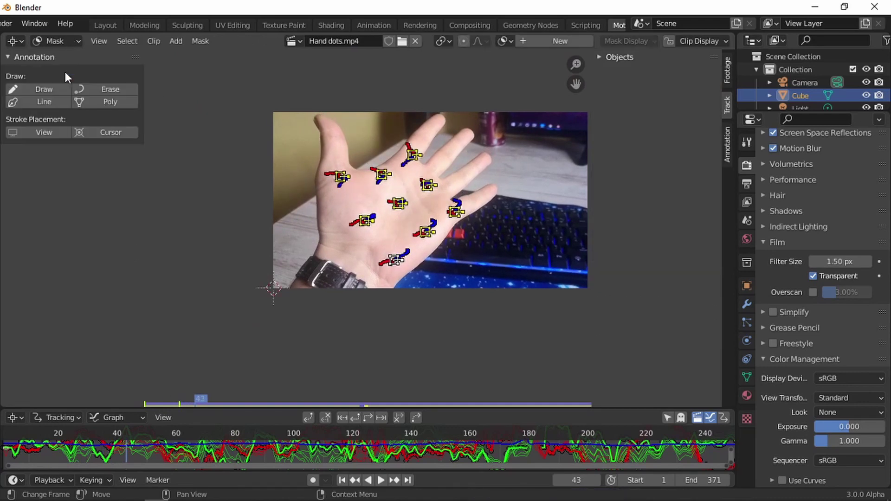
scroll(482, 213, "up", 3)
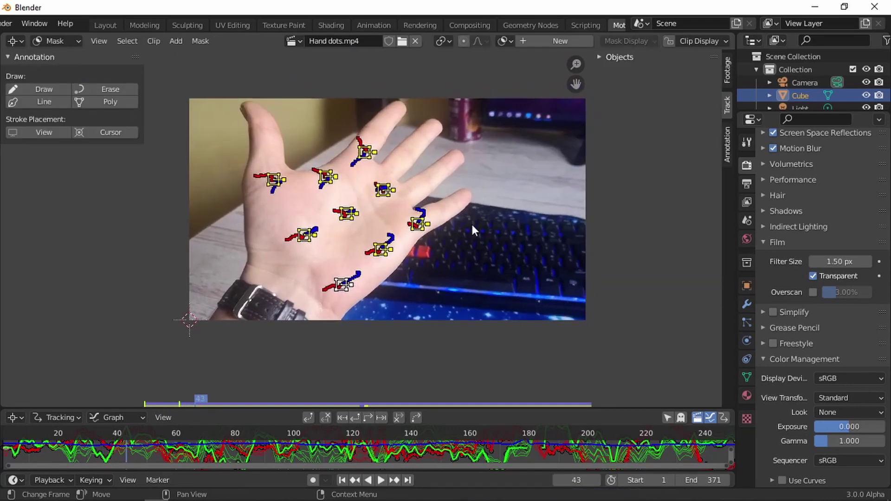
middle_click_drag(472, 227, 502, 226)
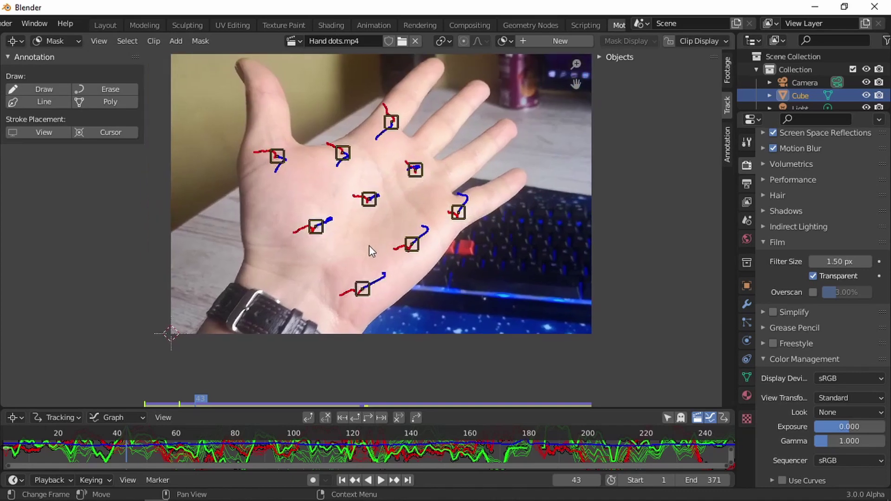
key("shift+a")
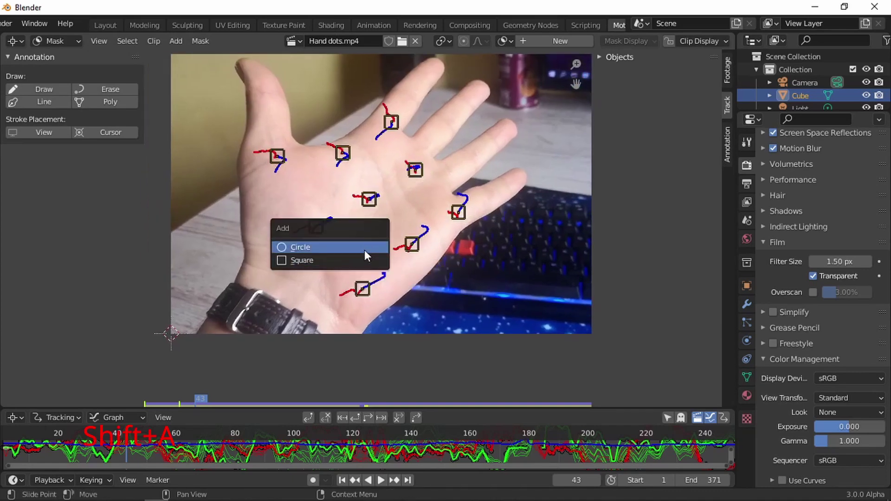
left_click(363, 250)
key("g")
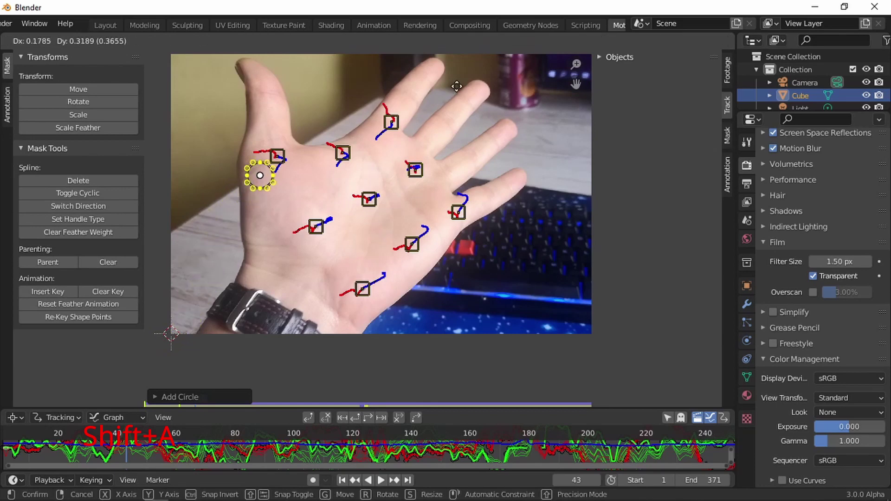
left_click(469, 73)
Position the circle on the marker at frame 1, shrink it to marker size, and duplicate it.
scroll(328, 199, "up", 8)
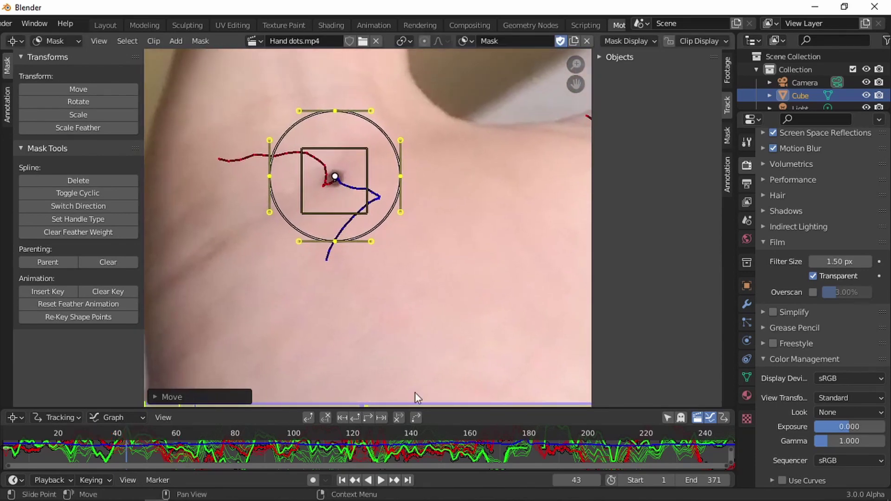
left_click(342, 480)
scroll(386, 300, "down", 5)
key("g")
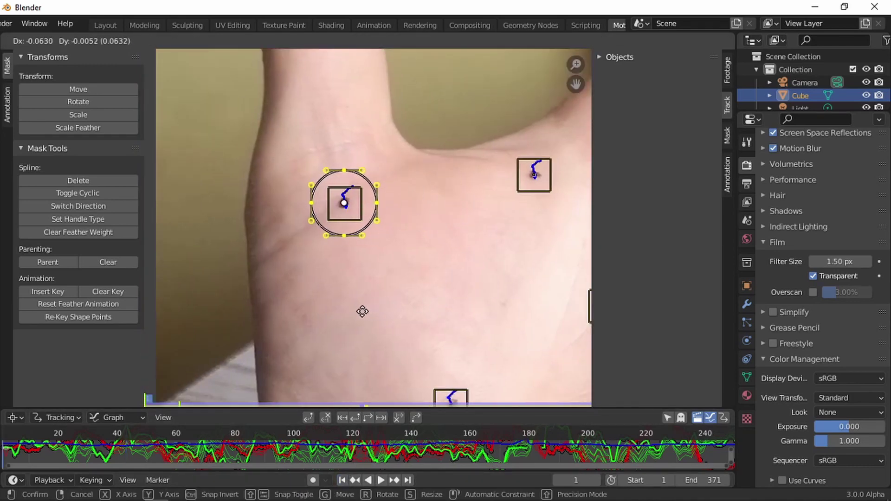
left_click(363, 311)
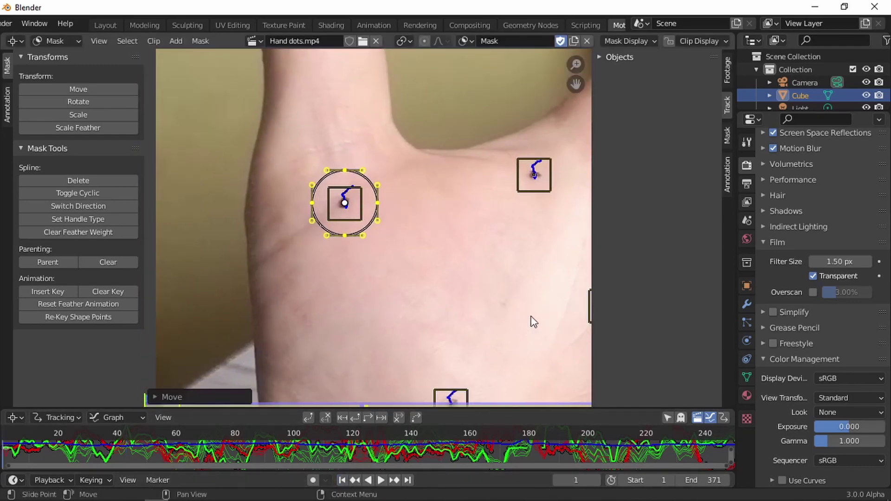
key("s")
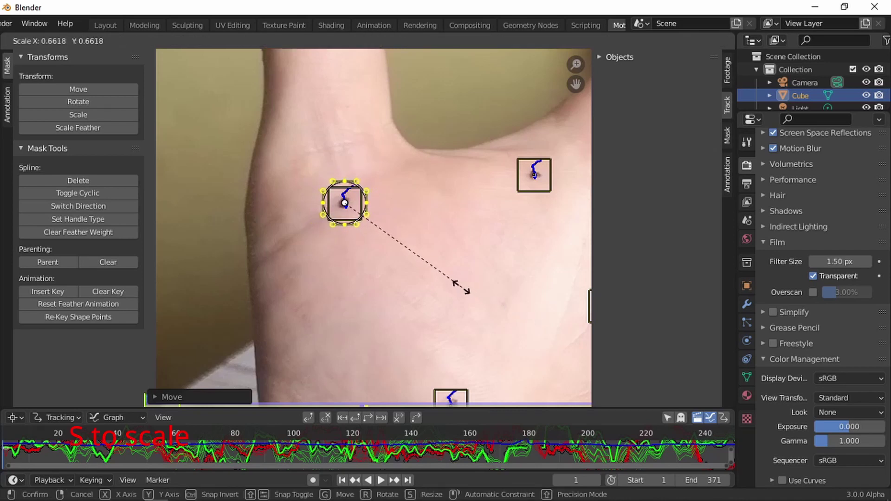
left_click(459, 288)
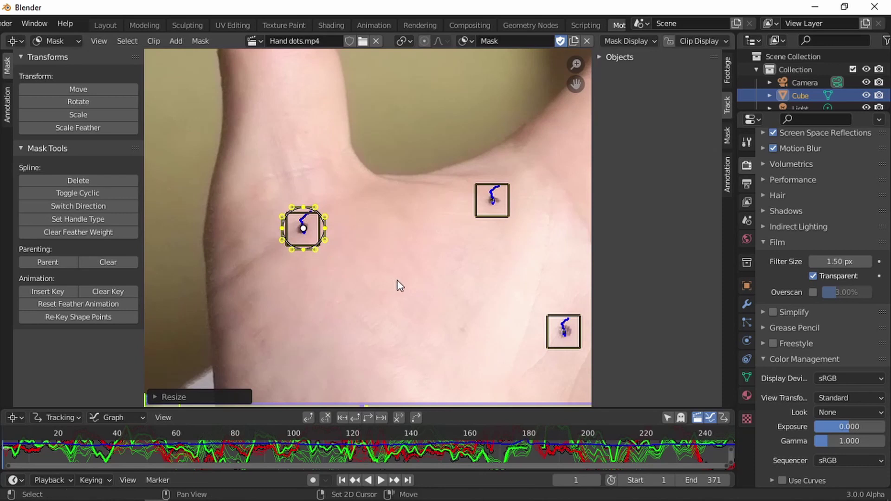
key("shift+d")
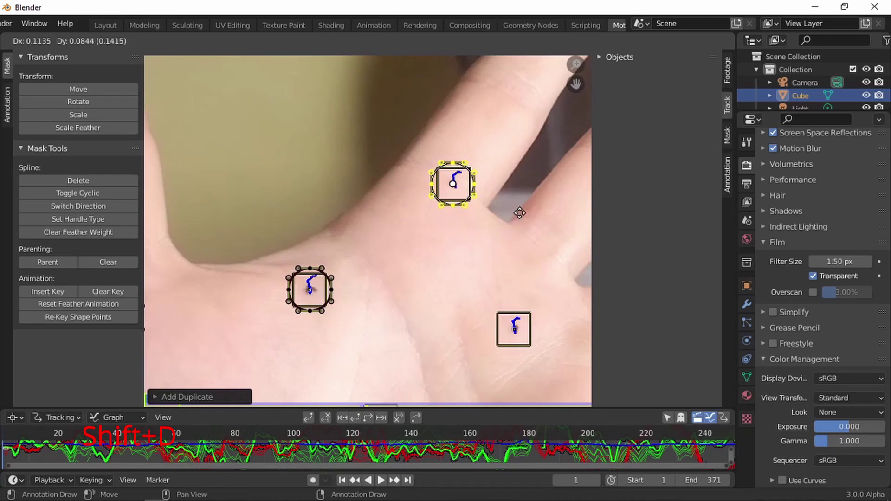
Place duplicate mask circles on the top, right, left and bottom markers.
left_click(503, 176)
key("shift+d")
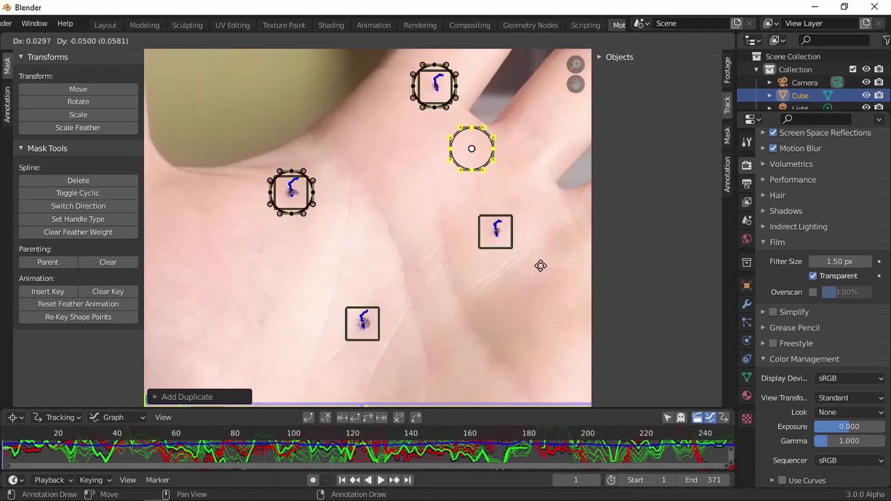
left_click(563, 331)
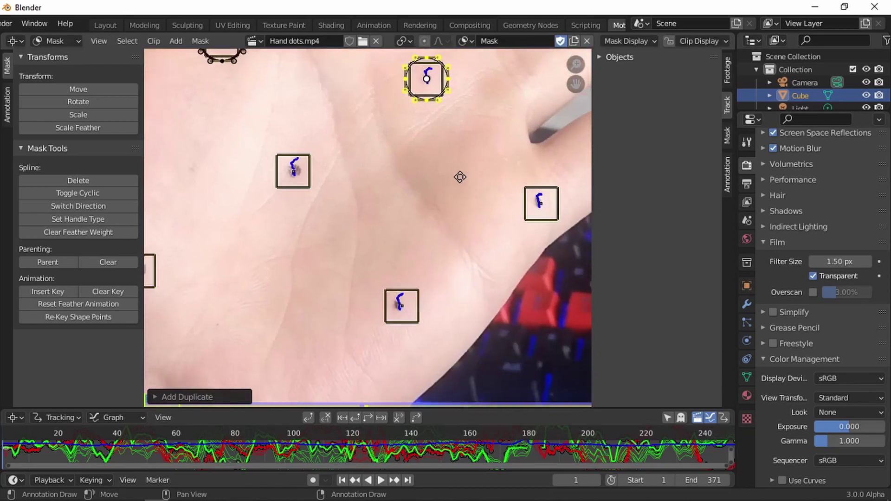
key("shift+d")
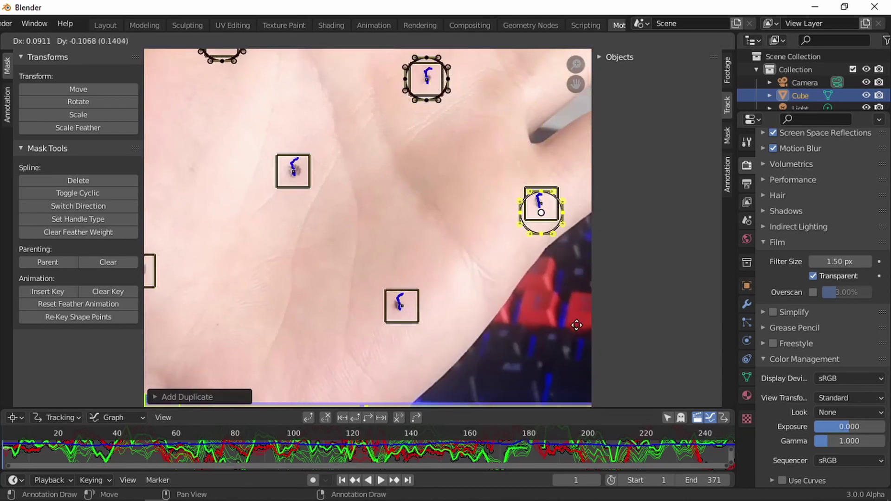
left_click(578, 322)
key("shift+d")
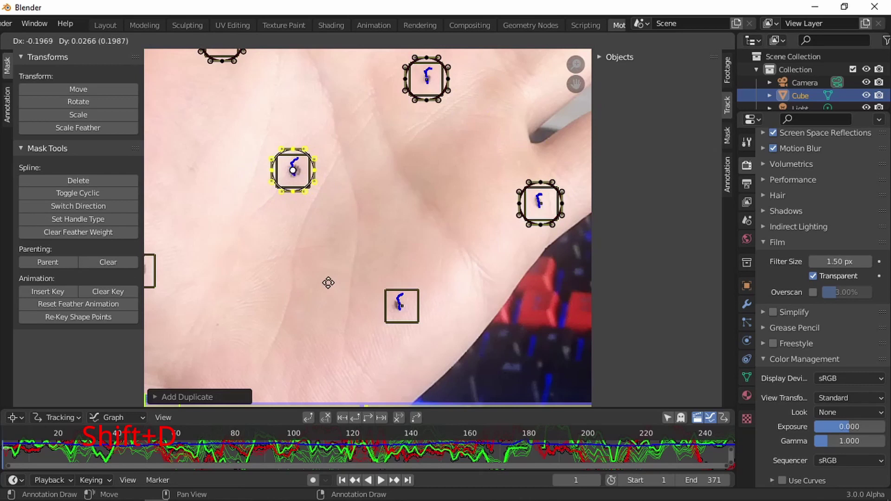
left_click(331, 289)
key("shift+d")
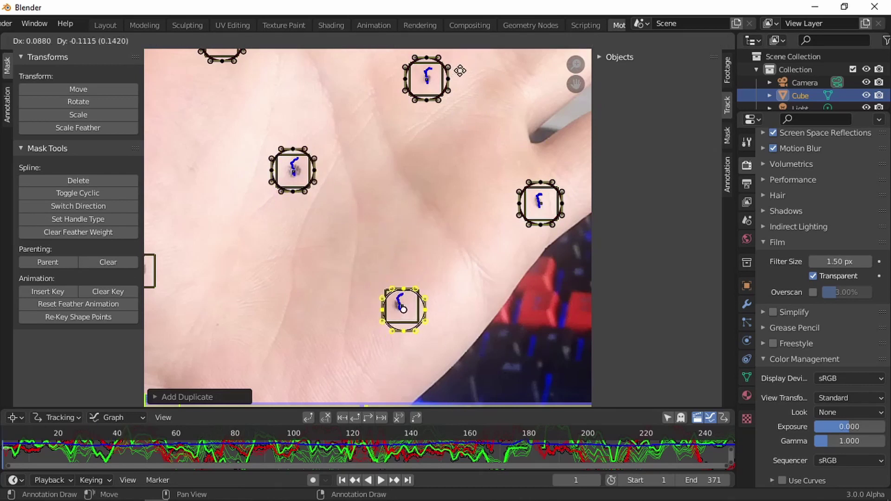
left_click(458, 67)
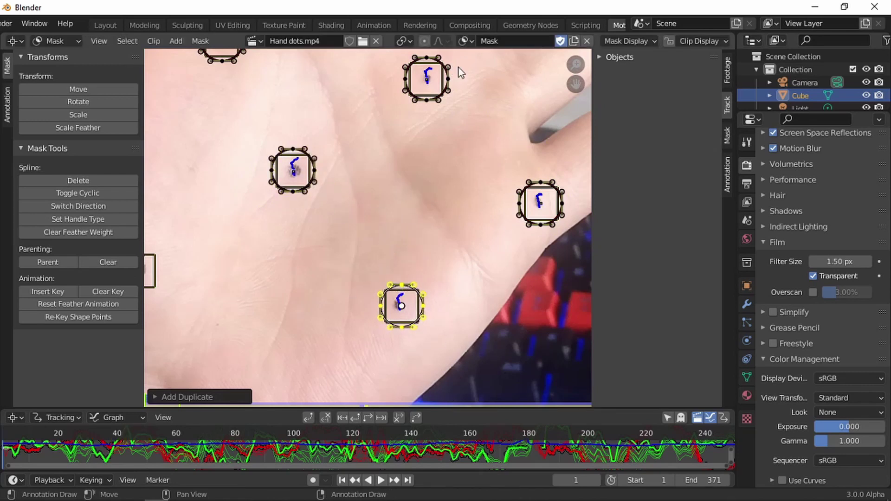
Bring the lower palm into view and put the last circle copy on the wrist-side marker.
middle_click_drag(290, 140, 438, 90)
key("Home")
scroll(439, 268, "up", 5)
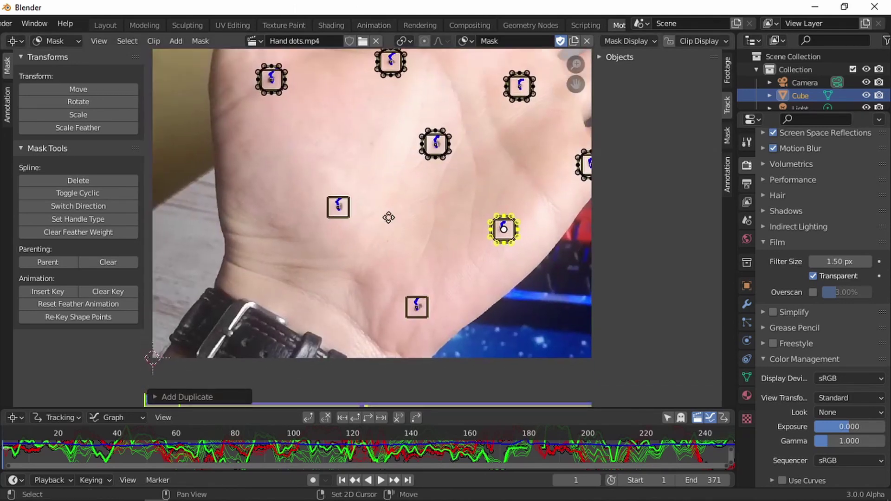
key("g")
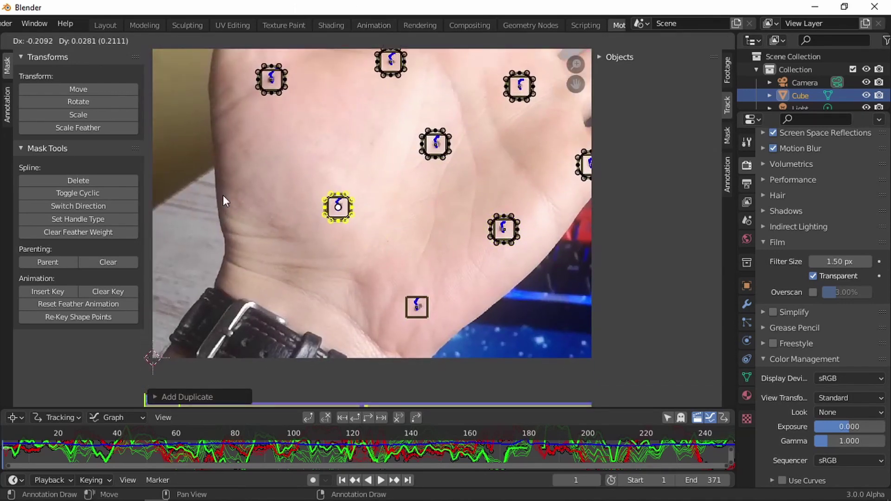
left_click(430, 358)
left_click(431, 359)
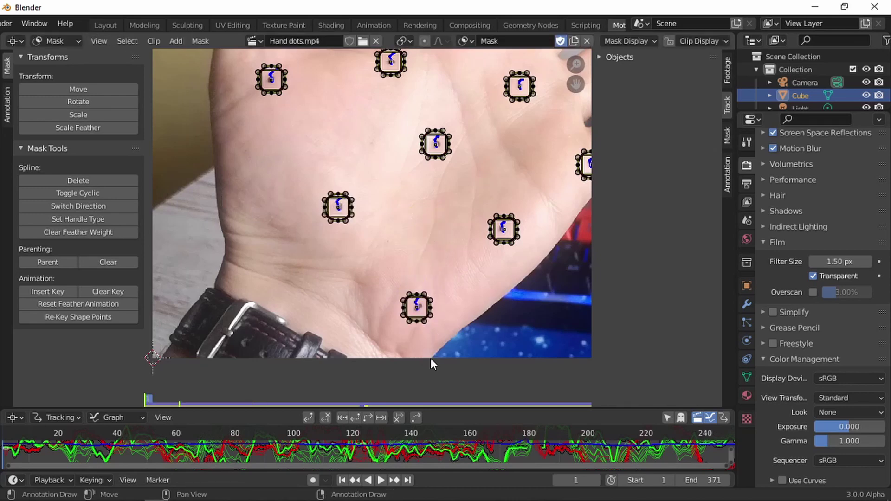
Play the clip to check the mask circles, then return to the first frame.
scroll(436, 232, "down", 6)
scroll(444, 229, "up", 2)
key("space")
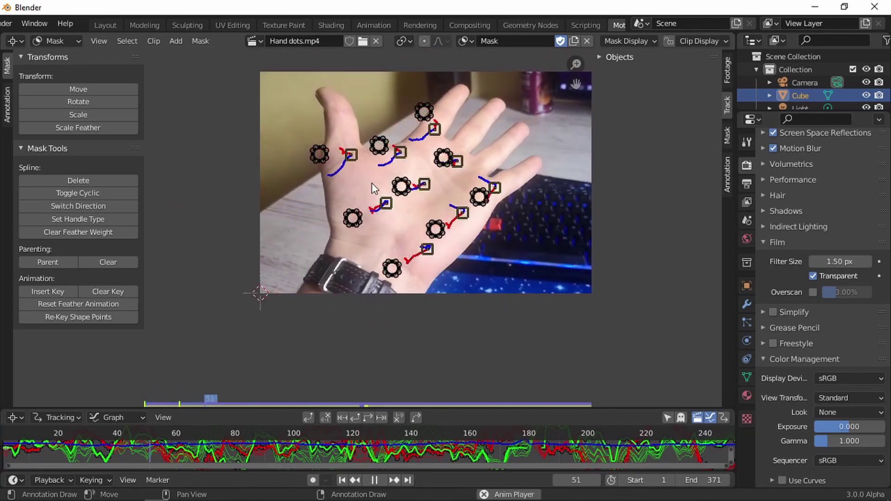
key("space")
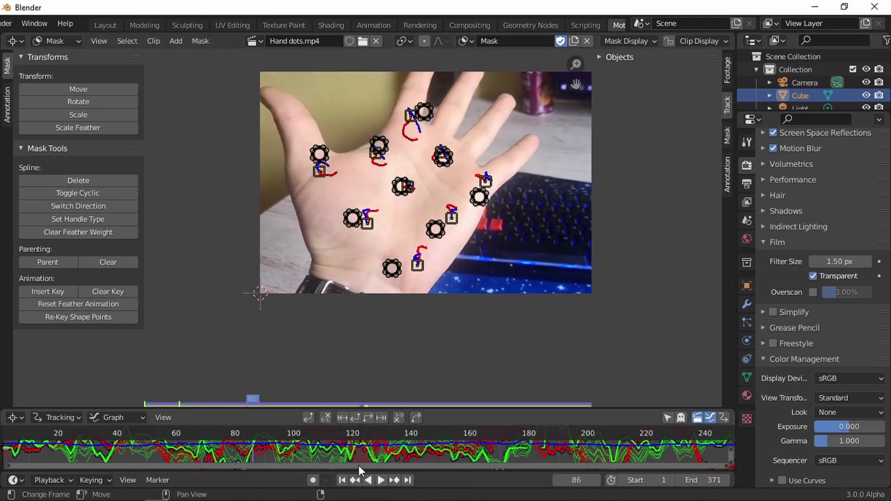
left_click(342, 480)
scroll(376, 211, "up", 3)
Select one mask circle with its track marker and play back to check whether it follows.
mouse_move(376, 211)
middle_mouse_down()
mouse_move(473, 342)
mouse_move(444, 299)
middle_mouse_up()
scroll(430, 250, "up", 4)
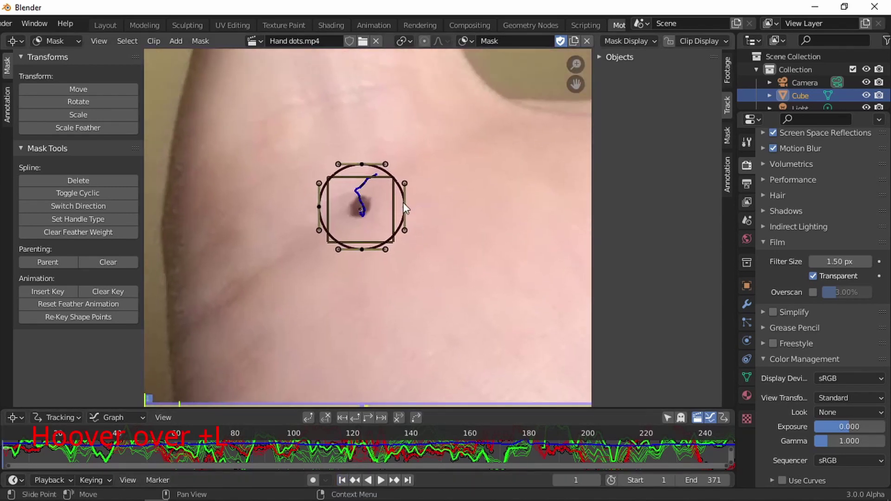
key("l")
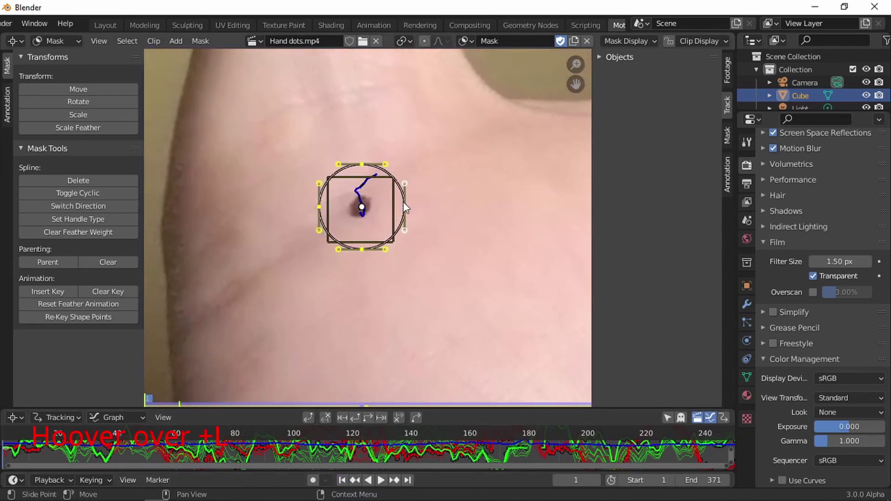
left_click(367, 210)
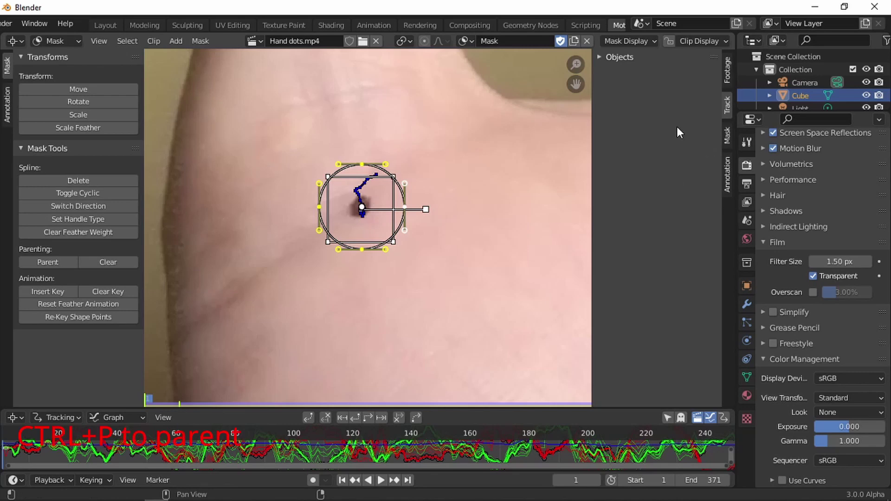
left_click(727, 135)
scroll(672, 250, "down", 1)
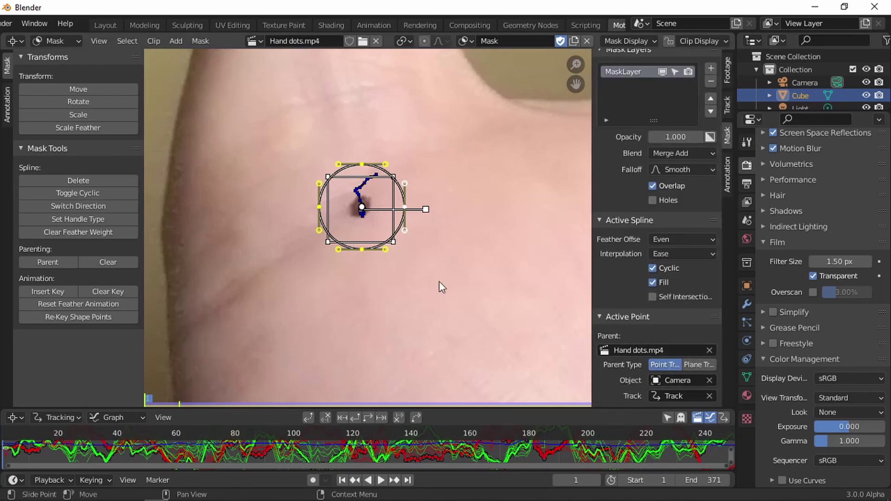
key("space")
scroll(390, 237, "down", 5)
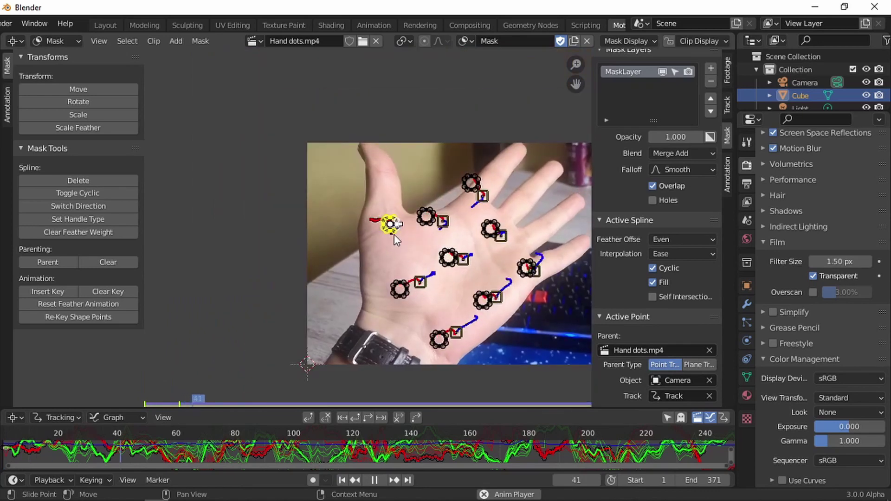
key("space")
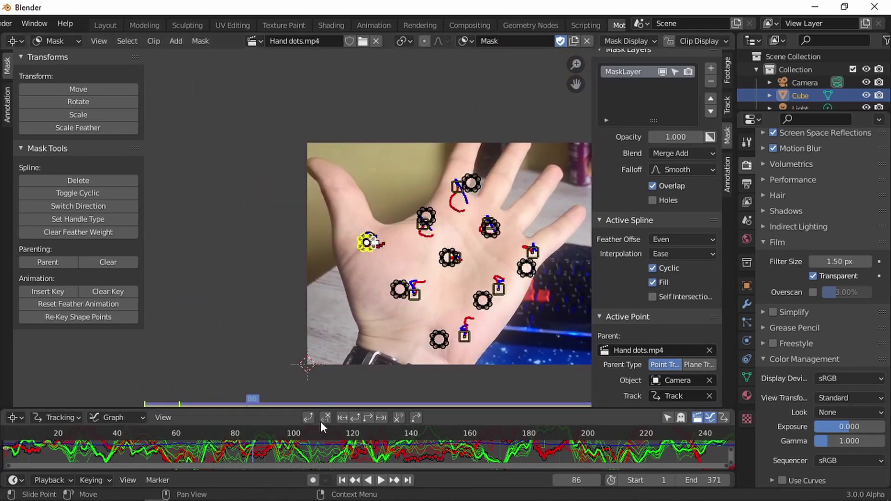
left_click(343, 480)
Parent that mask circle to the tracked point beneath it with Ctrl+P.
scroll(431, 248, "up", 4)
scroll(431, 248, "down", 2)
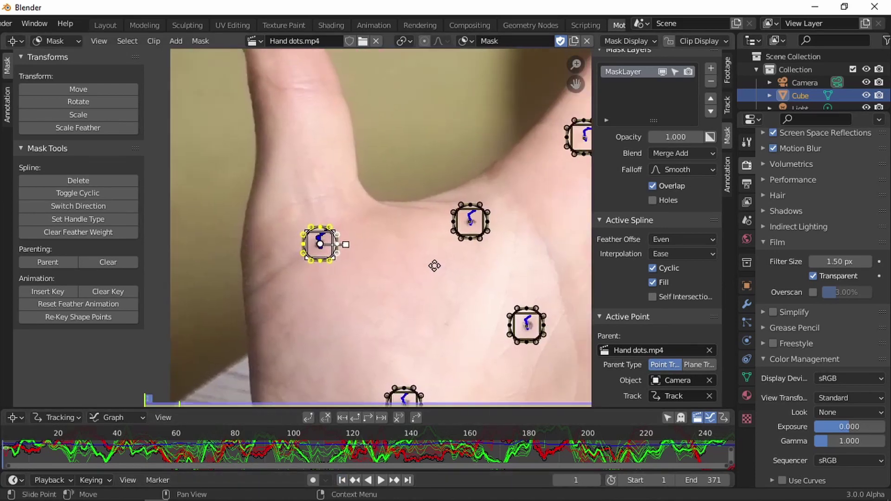
key("alt+a")
scroll(482, 284, "up", 1)
scroll(436, 289, "up", 5)
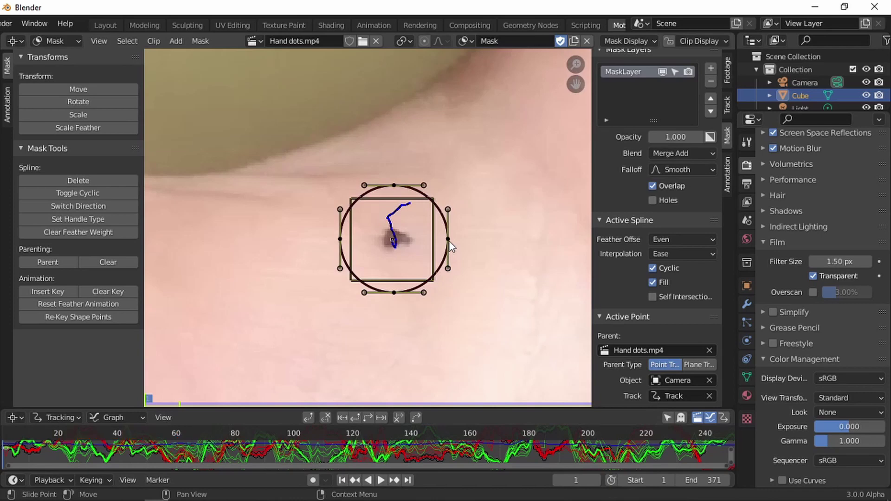
key("l")
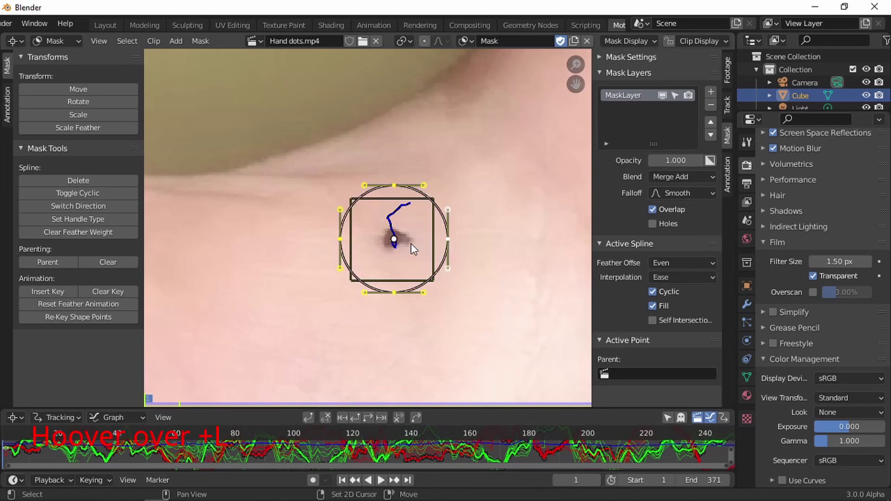
left_click(394, 239)
scroll(477, 244, "down", 4)
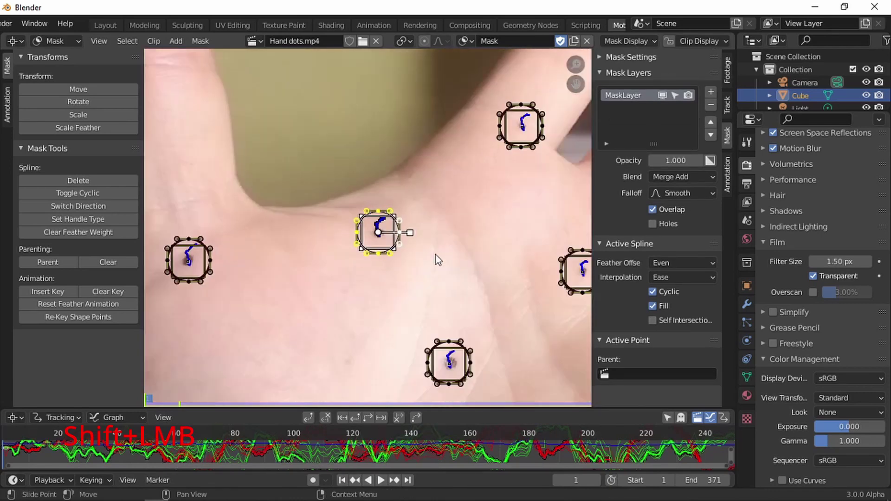
key("ctrl+p")
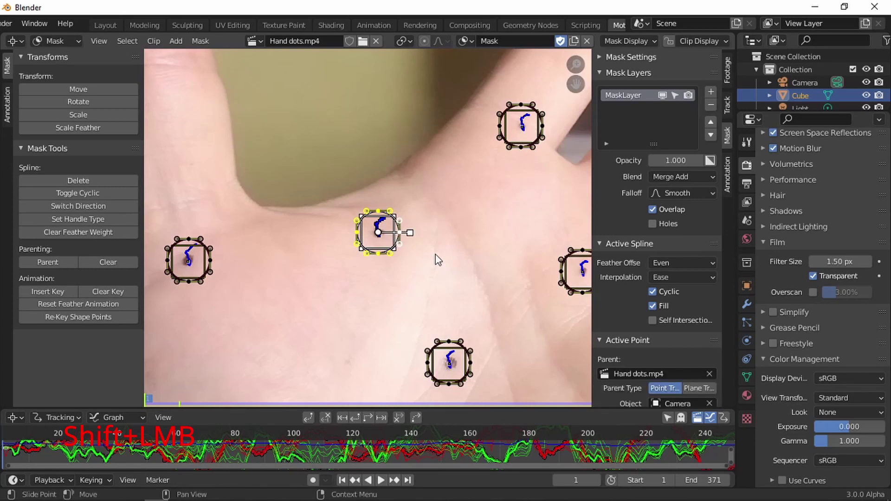
left_click(361, 129)
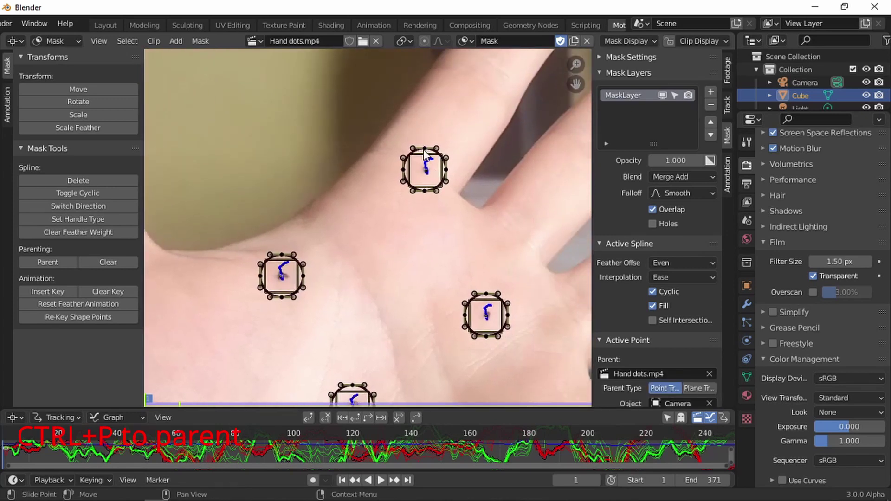
Parent the top mask circle to the tracked point at its centre.
left_click(423, 149)
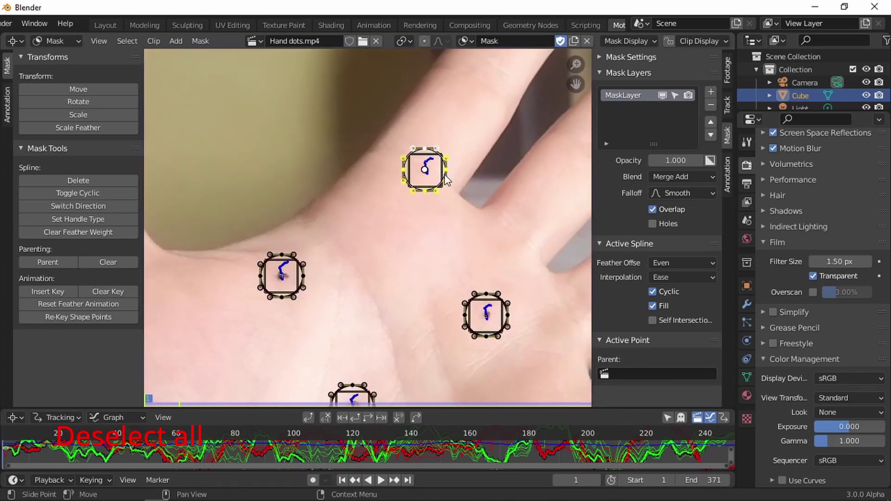
scroll(371, 223, "up", 5)
middle_click_drag(491, 183, 308, 323)
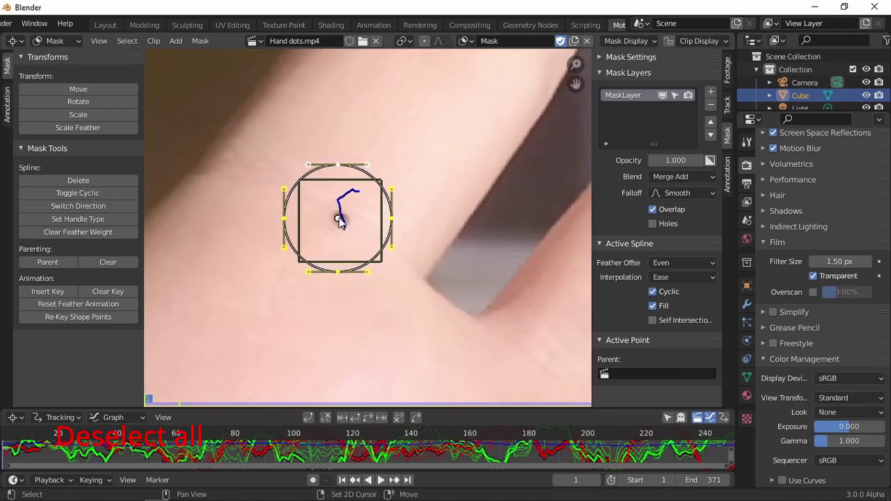
left_click(340, 221)
scroll(385, 231, "down", 5)
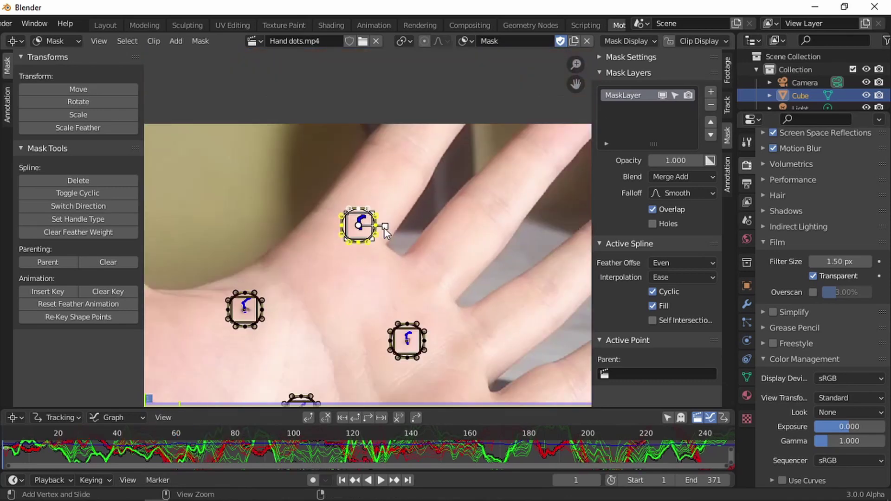
key("ctrl+p")
scroll(385, 227, "down", 3)
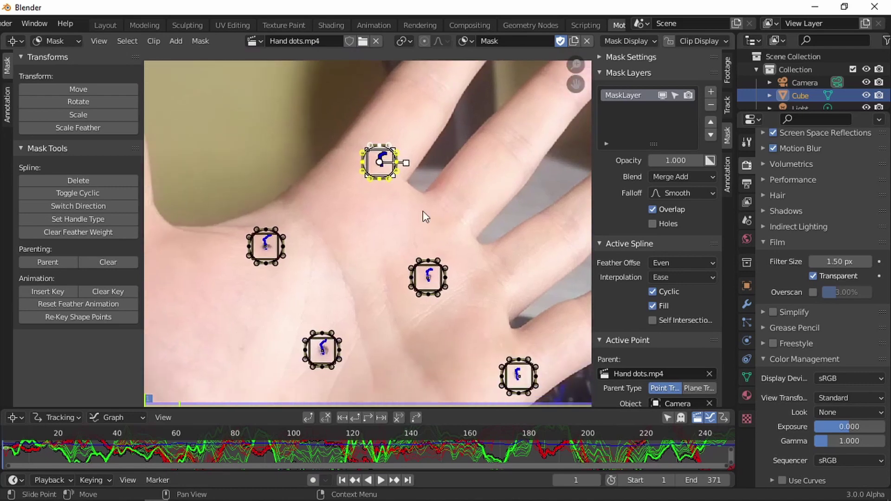
left_click(403, 289)
Parent the next three mask circles to their tracked points.
scroll(384, 277, "down", 1)
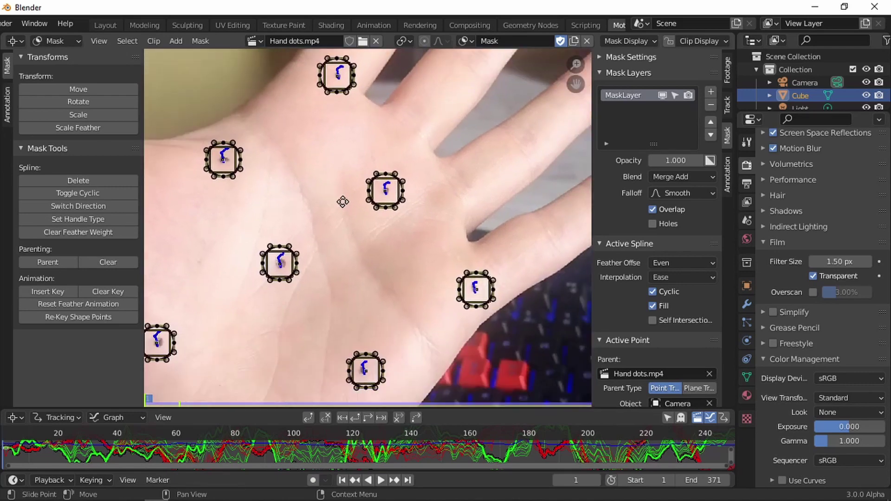
scroll(380, 229, "up", 5)
left_click(401, 178)
key("ctrl+p")
scroll(380, 209, "down", 4)
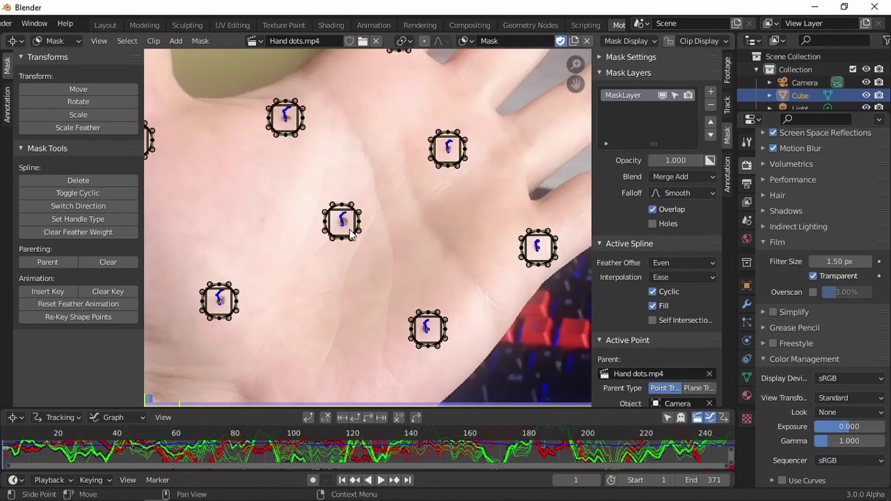
scroll(357, 235, "up", 2)
left_click(326, 219)
key("ctrl+p")
scroll(486, 283, "down", 3)
scroll(372, 245, "up", 5)
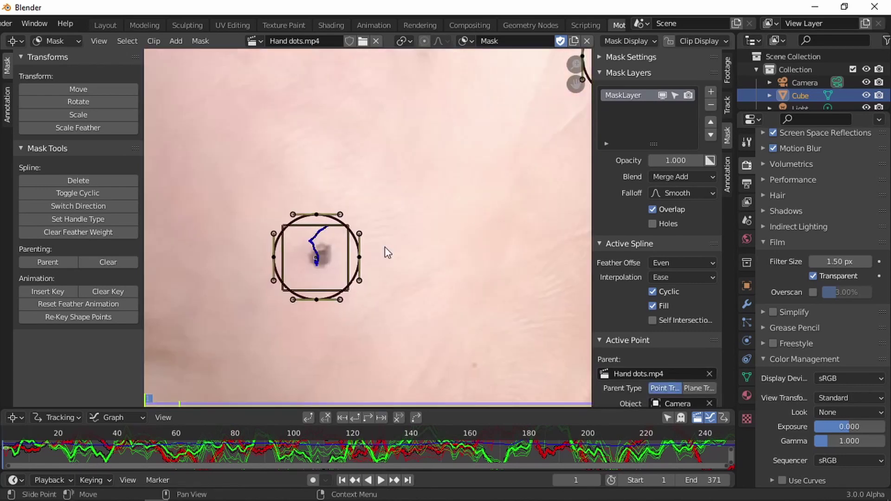
left_click(317, 257)
key("ctrl+p")
scroll(465, 301, "down", 3)
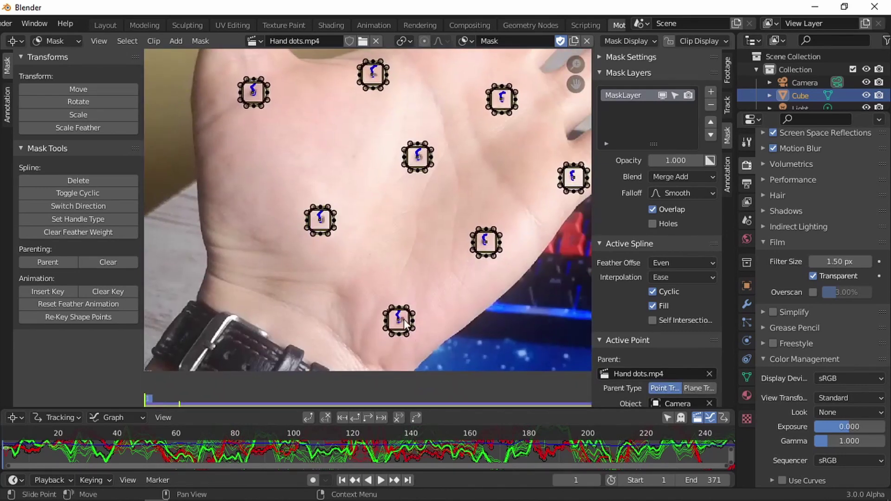
scroll(408, 334, "up", 5)
Parent the last three mask circles to their tracks and play to confirm they follow the hand.
left_click(387, 302)
key("ctrl+p")
scroll(430, 320, "down", 3)
scroll(498, 225, "up", 4)
left_click(471, 224)
key("ctrl+p")
scroll(439, 236, "down", 3)
scroll(378, 313, "up", 5)
left_click(464, 246)
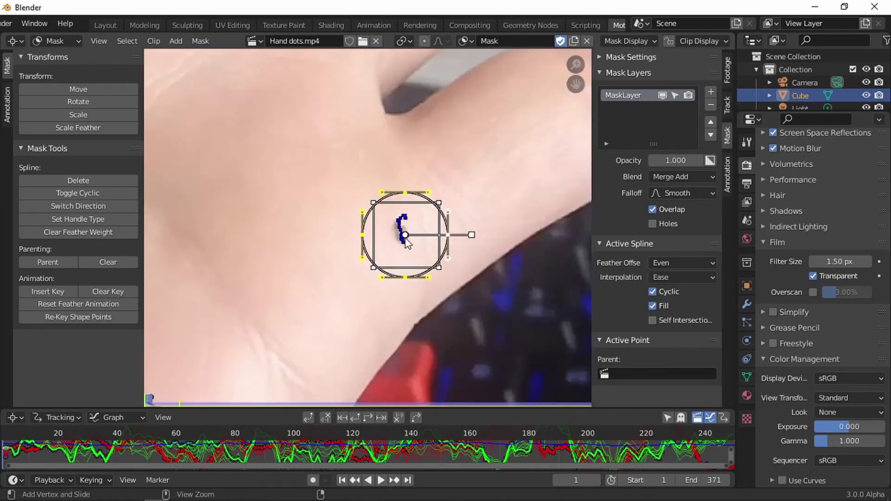
key("ctrl+p")
scroll(429, 255, "down", 3)
scroll(389, 221, "up", 1)
key("space")
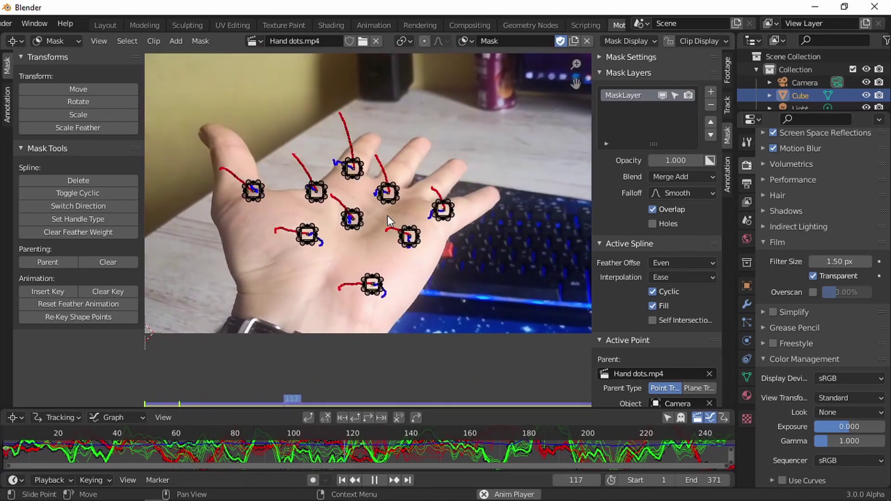
Stop playback, jump to frame 1, and switch the clip editor from Mask to Tracking mode.
key("space")
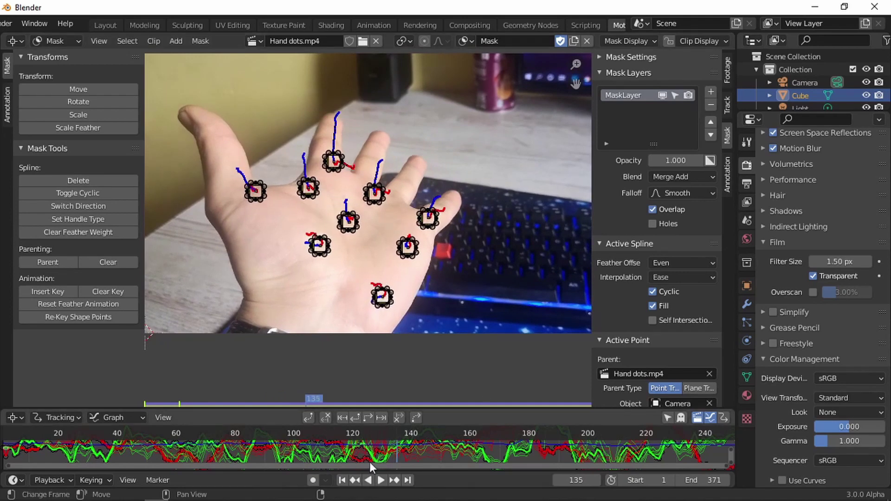
left_click(342, 480)
left_click(175, 41)
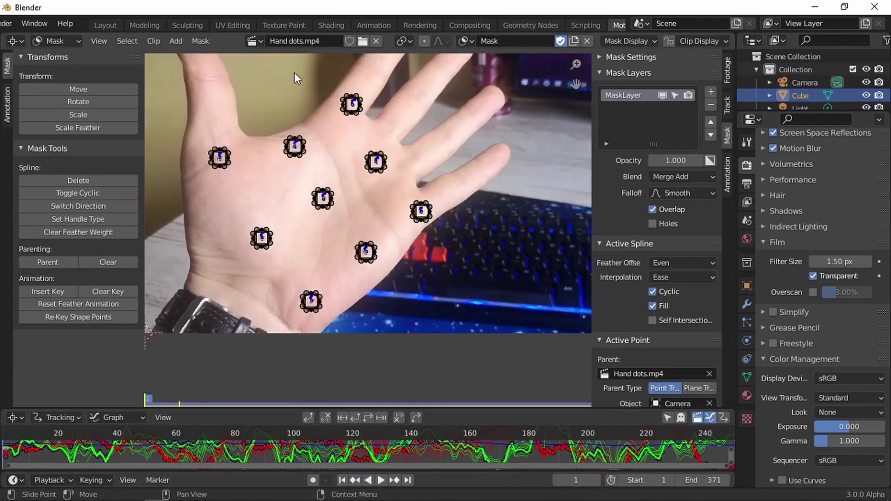
scroll(548, 26, "down", 3)
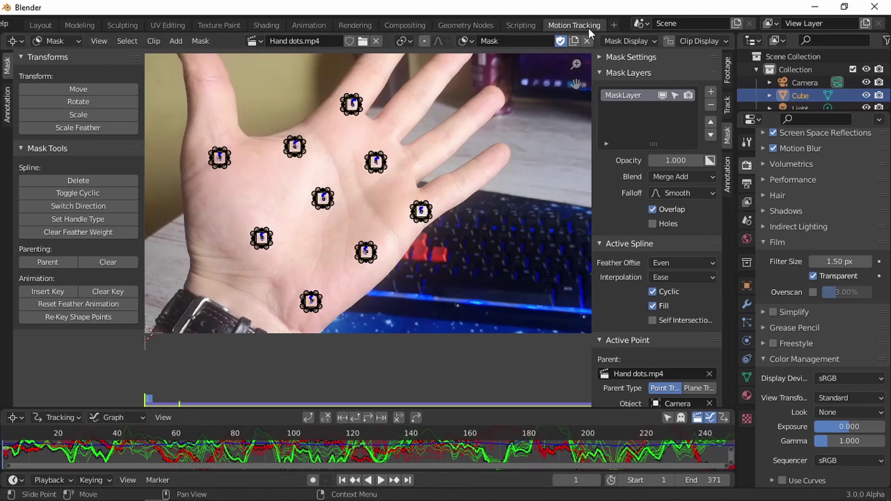
left_click(73, 41)
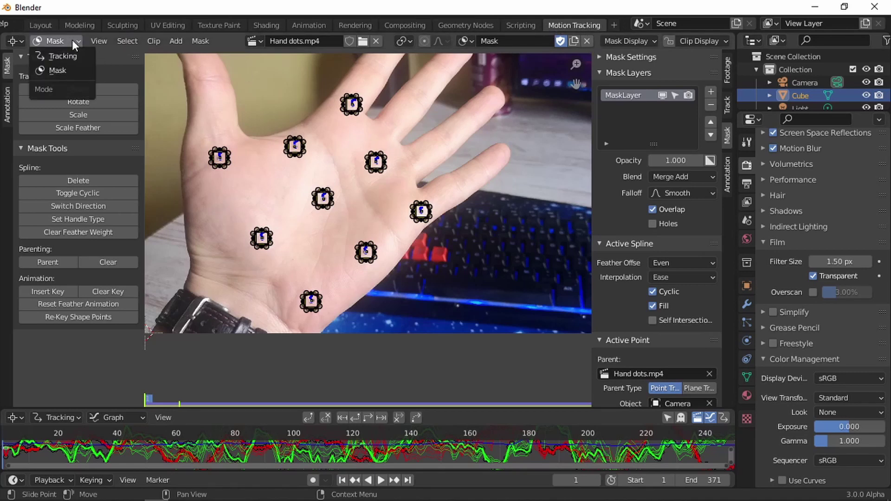
left_click(60, 56)
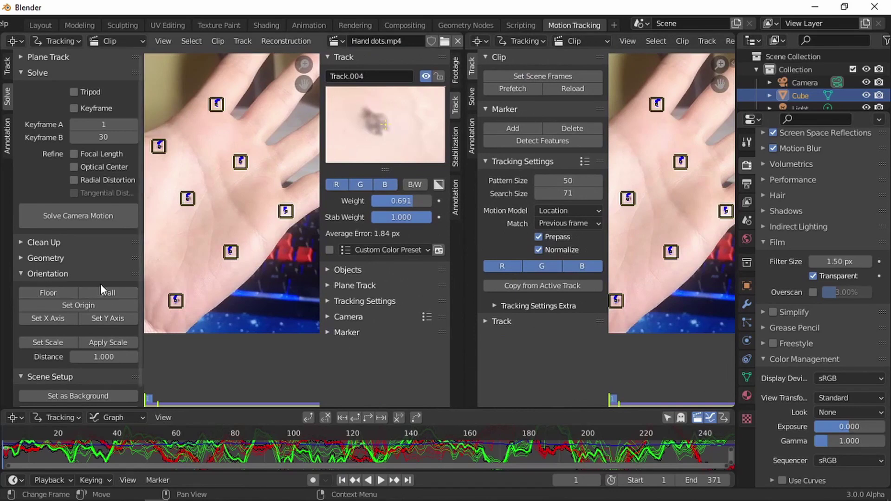
Turn the right pane into a 3D Viewport and enlarge the scene list.
left_click(480, 45)
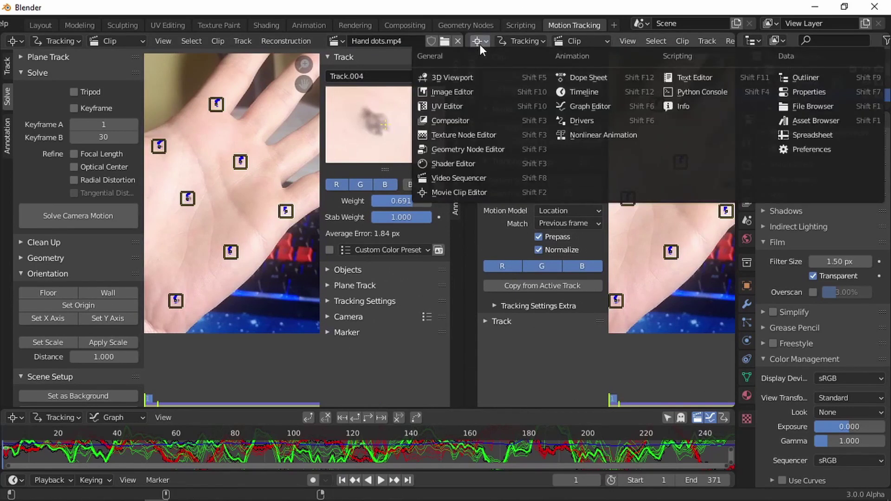
left_click(464, 79)
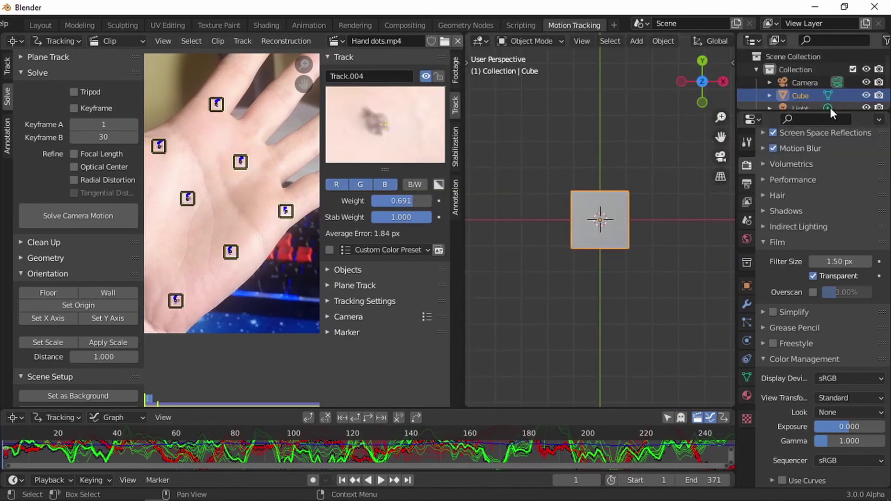
left_click_drag(831, 113, 832, 148)
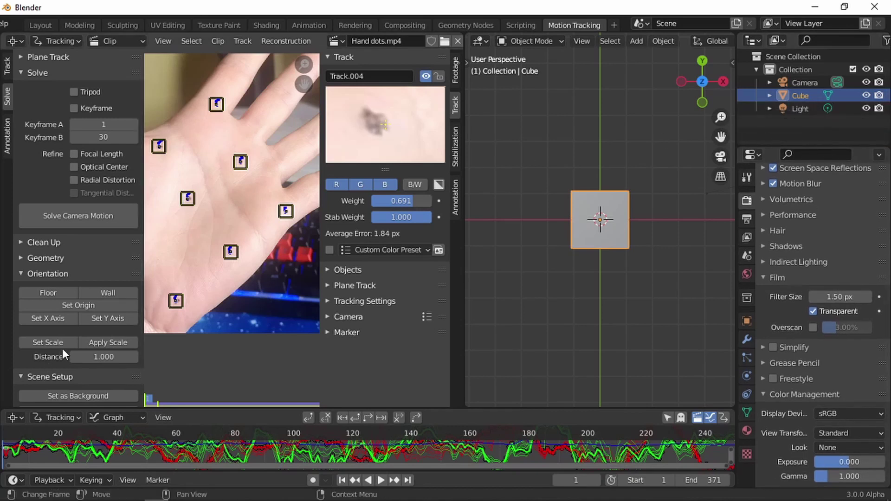
scroll(81, 319, "down", 1)
Run Setup Tracking Scene, view through the tracked camera, play to check, and fit the frame.
left_click(79, 395)
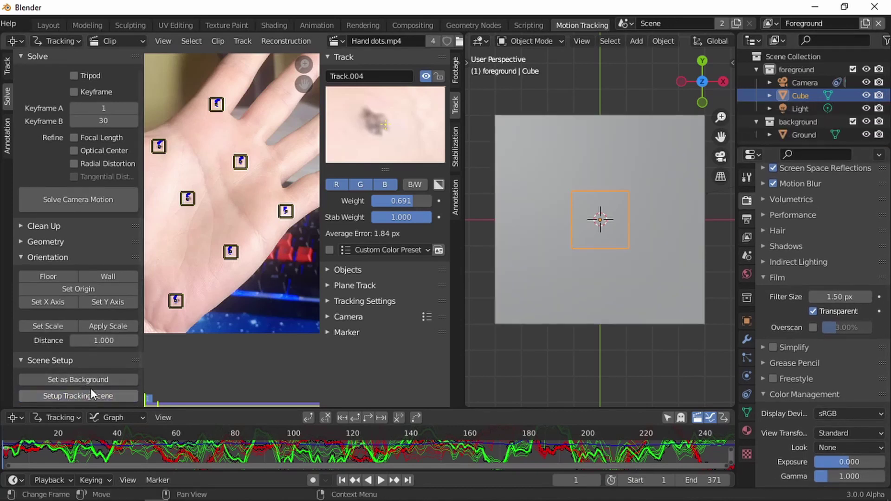
key("KP_0")
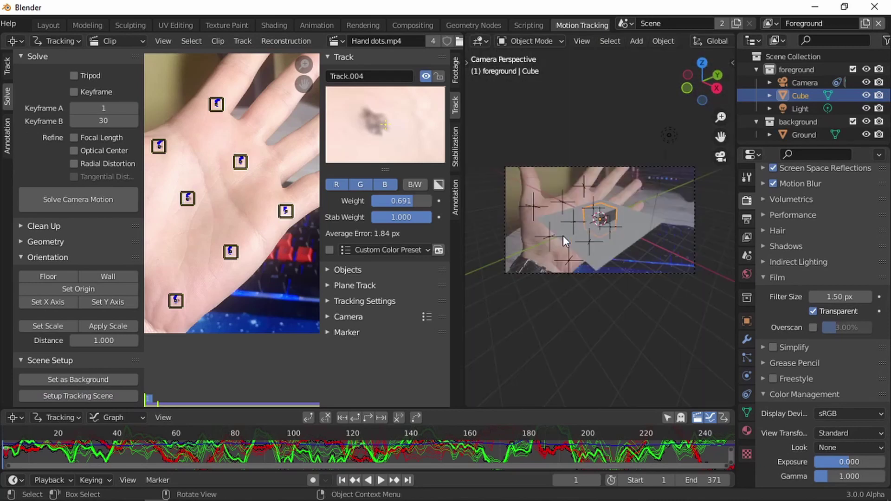
scroll(707, 41, "down", 5)
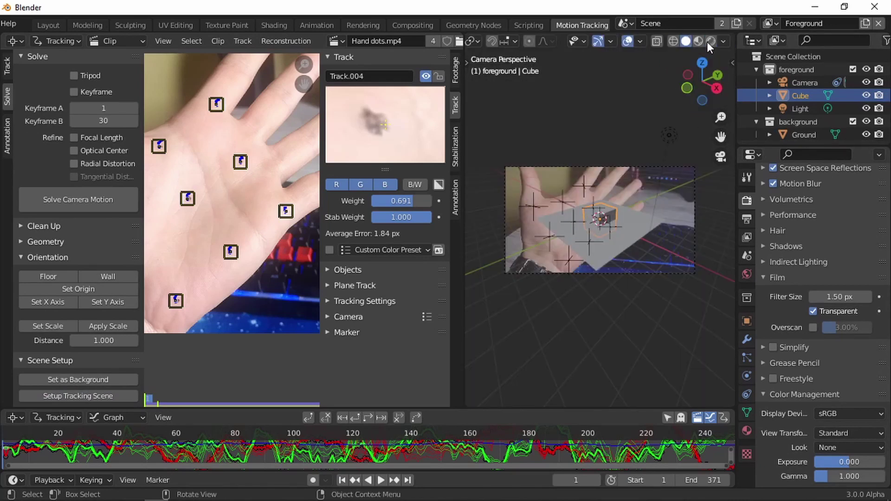
key("space")
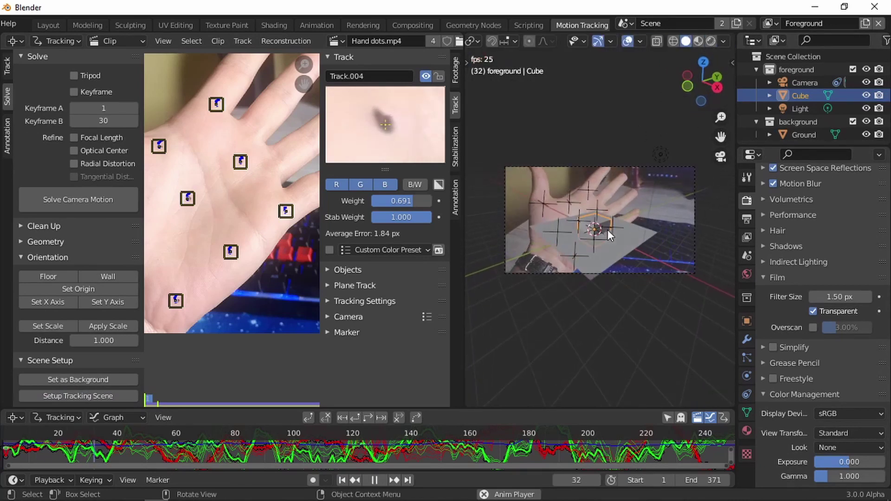
key("space")
key("n")
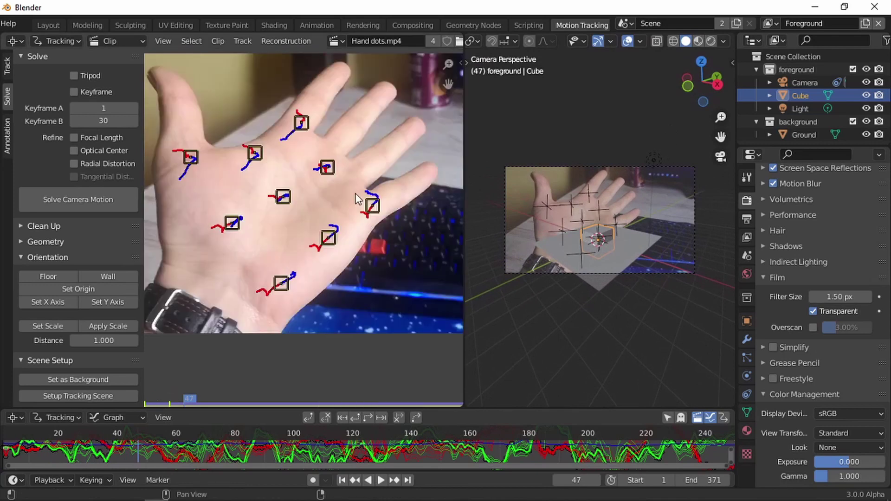
key("Home")
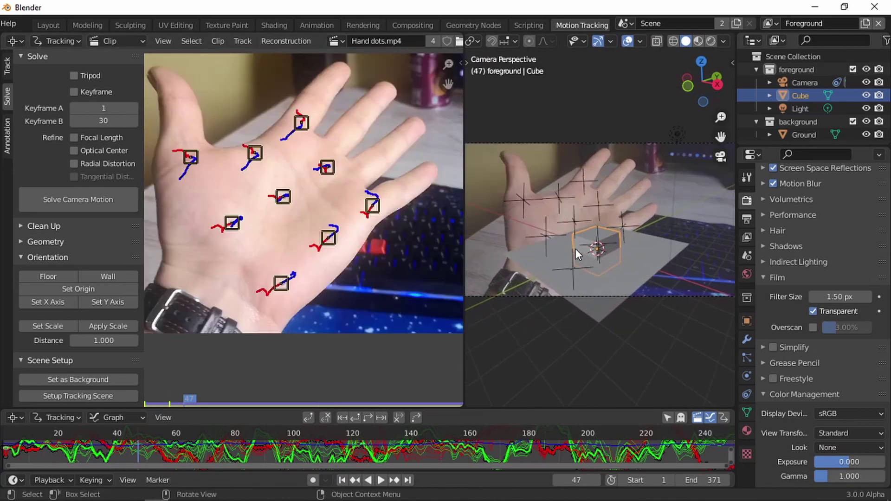
Align the floor plane to three selected palm tracks.
left_click(255, 153)
left_click(327, 168, "shift")
left_click(330, 244, "shift")
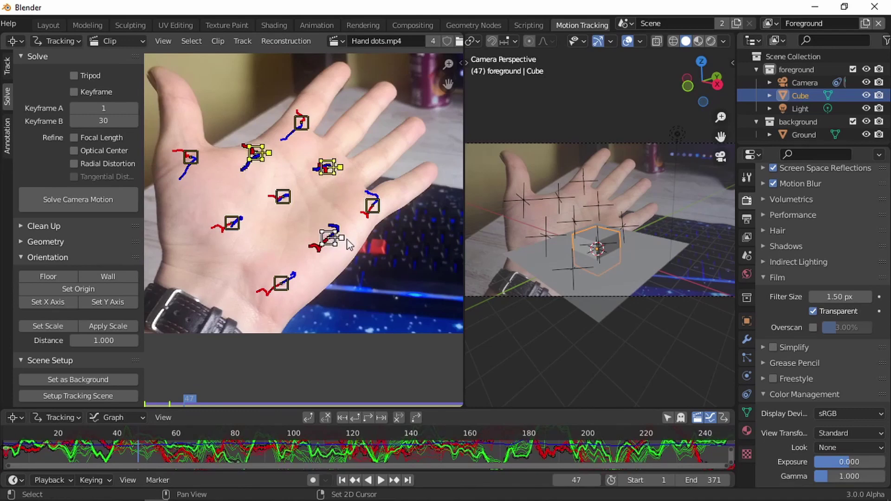
left_click(57, 276)
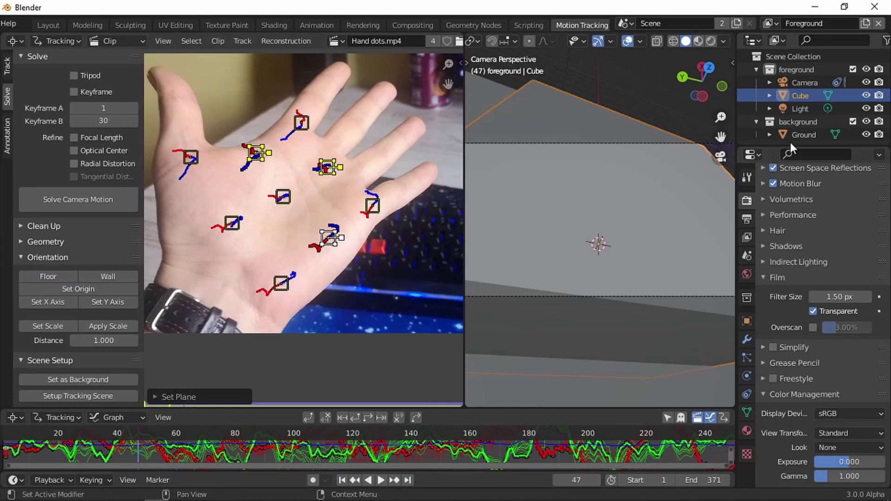
Delete the default Cube, the Light and the background collection from the Outliner.
left_click(801, 95)
key("Delete")
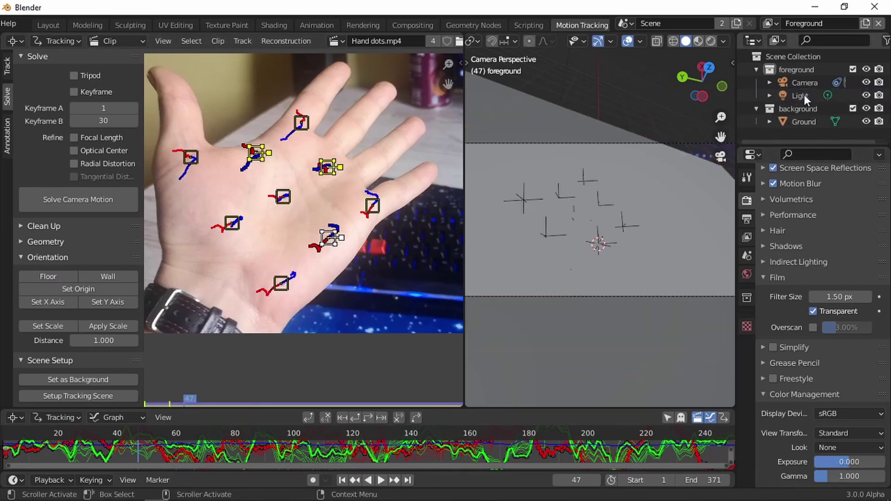
left_click(804, 95)
key("Delete")
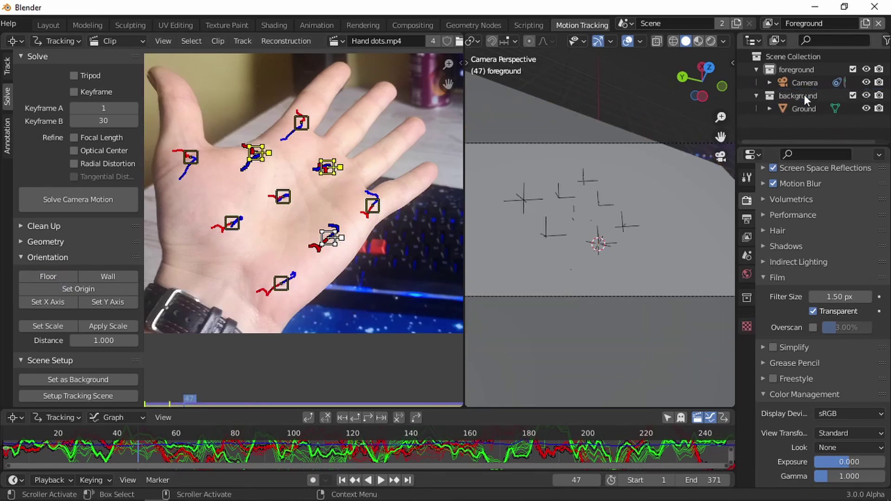
left_click(803, 95)
key("Delete")
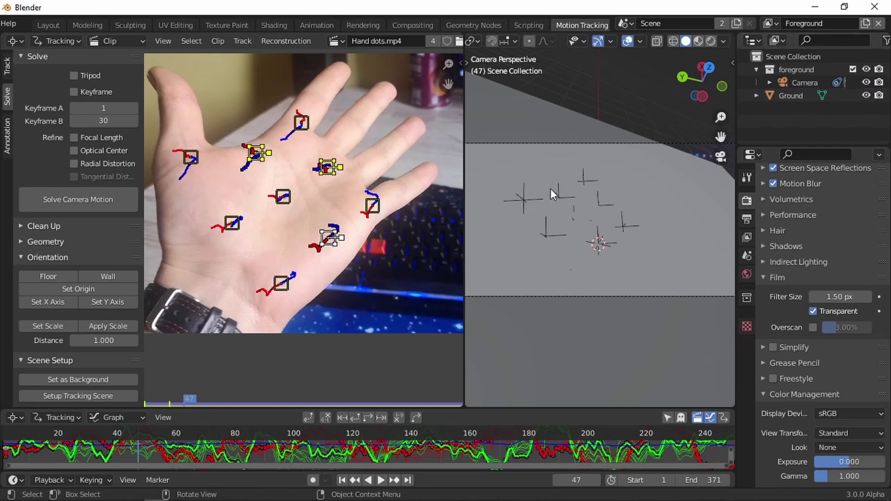
scroll(591, 204, "down", 1)
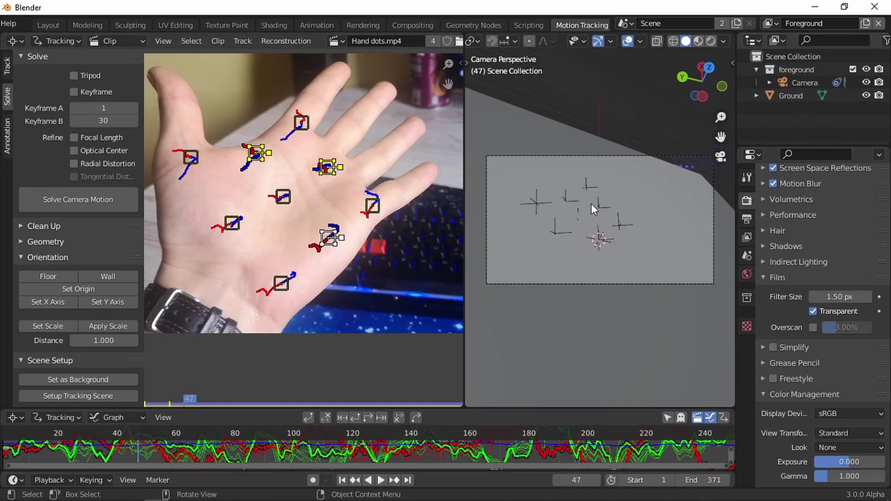
scroll(591, 204, "up", 1)
Scale the solve to a distance of 5 between two palm markers.
left_click(283, 198)
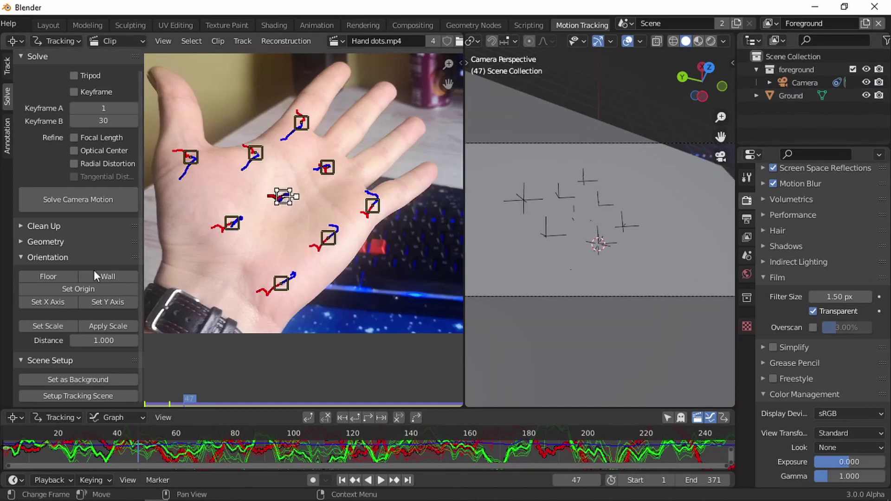
left_click(328, 168, "shift")
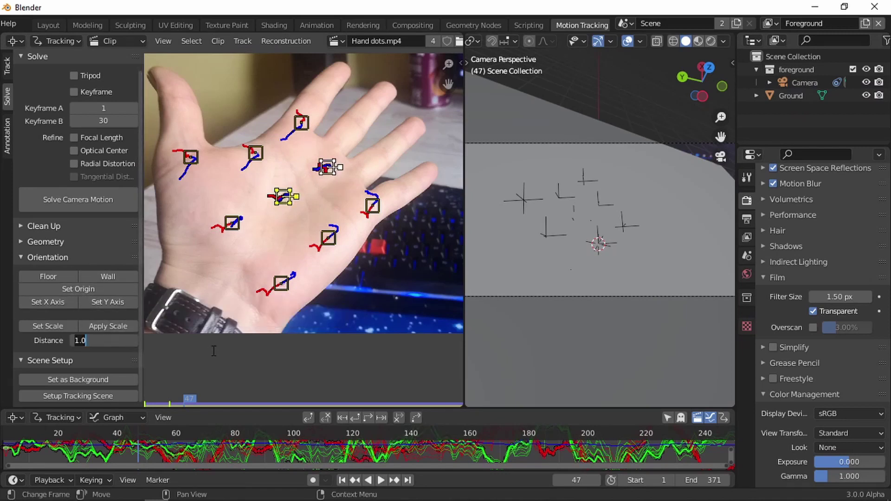
type("5")
key("Return")
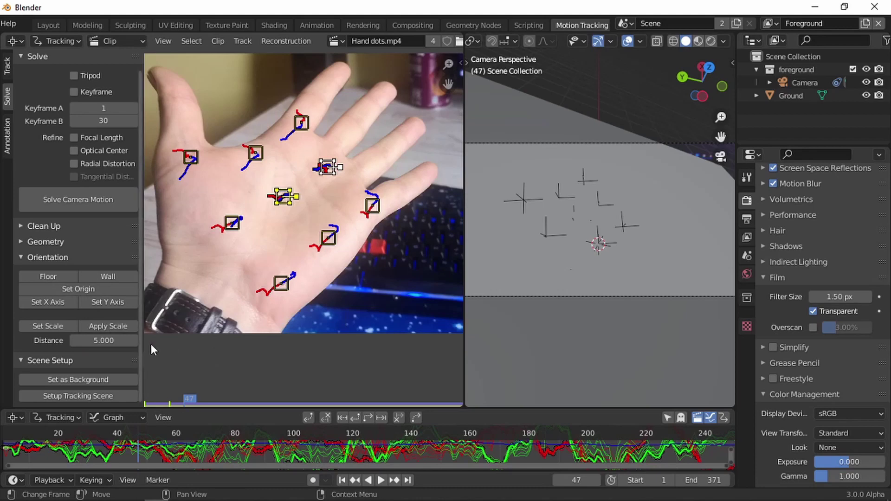
left_click(51, 326)
scroll(536, 240, "up", 2)
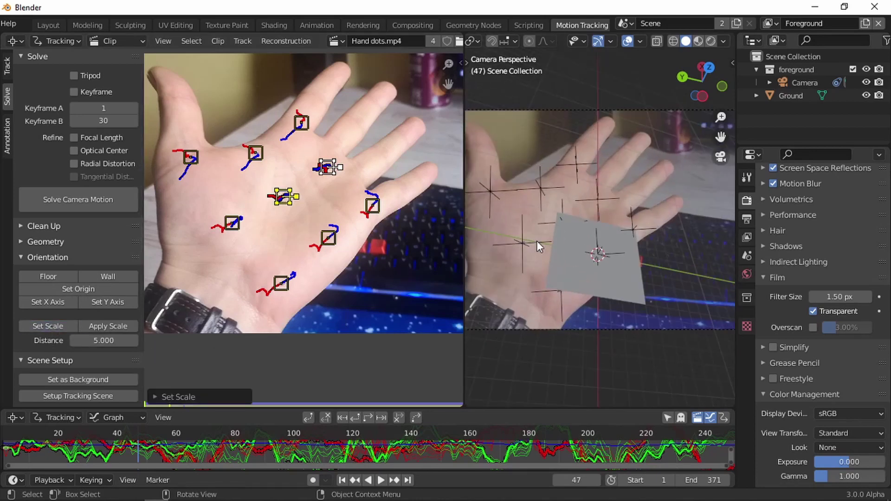
Set the origin on the central palm marker, align the X axis to another marker, and play back.
left_click(298, 211)
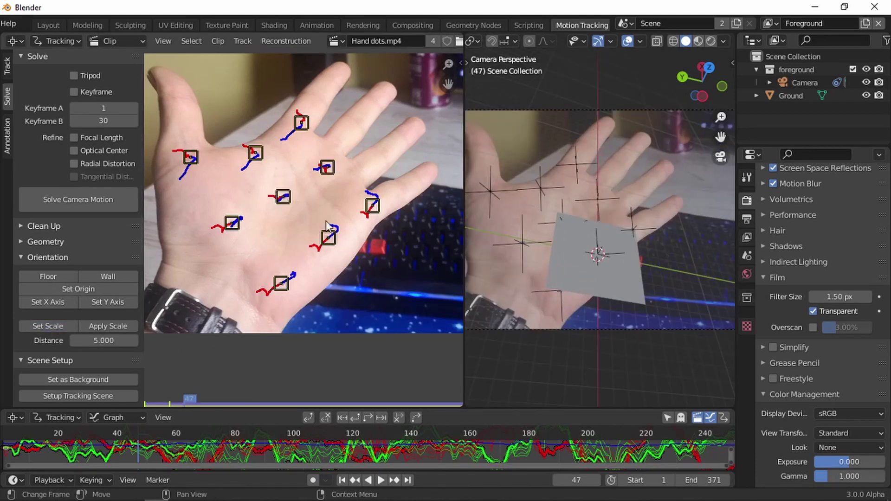
left_click(283, 197)
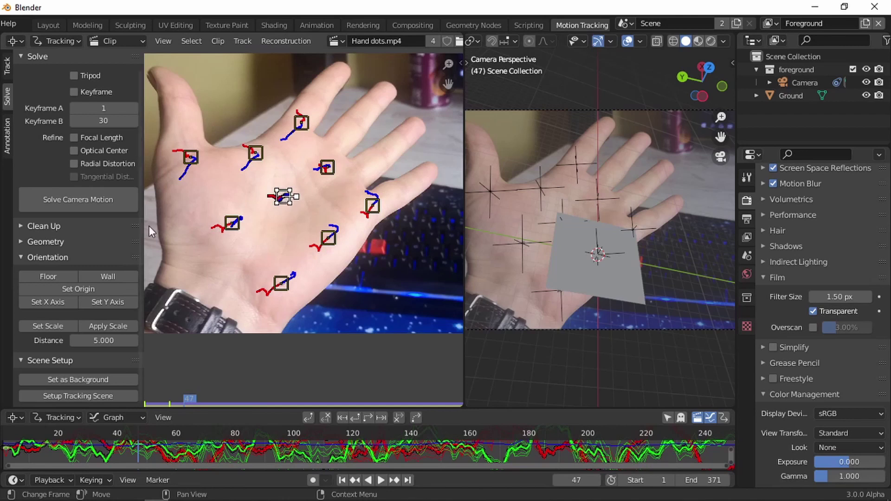
left_click(67, 288)
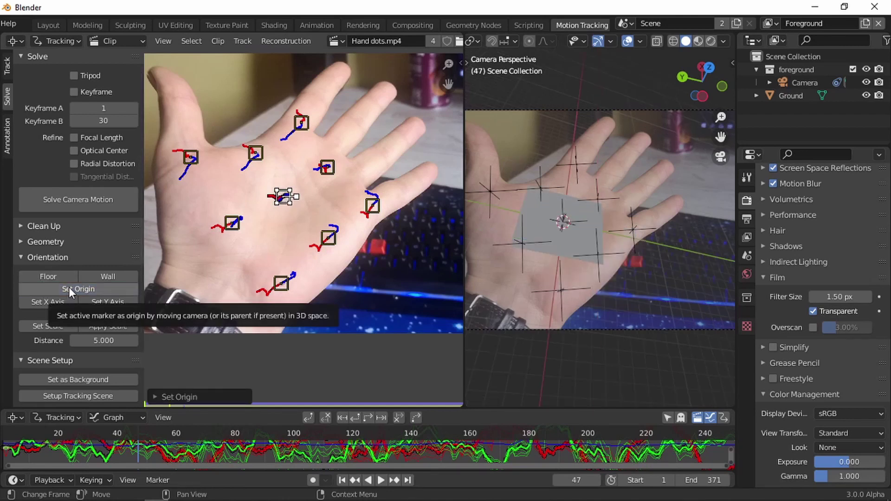
left_click(327, 168, "shift")
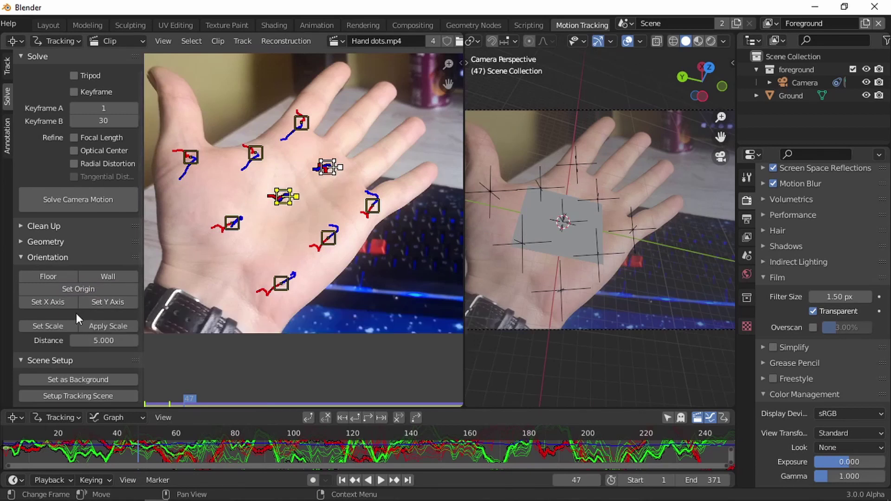
left_click(63, 302)
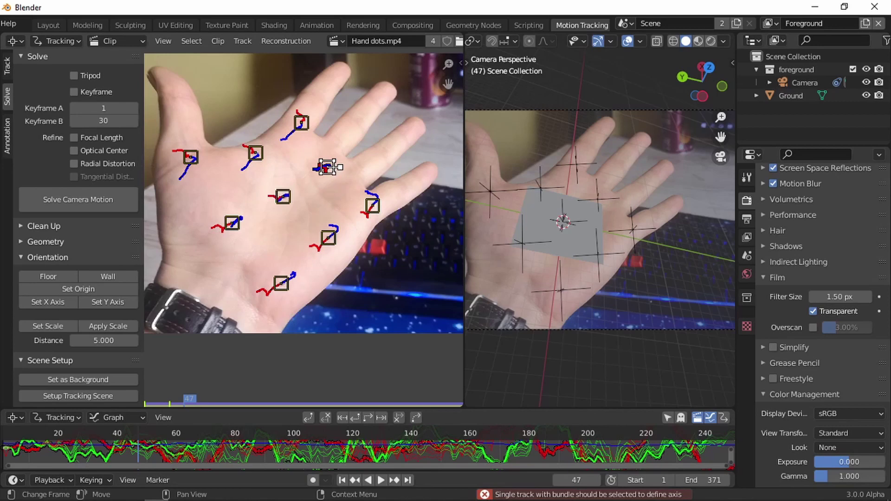
left_click(48, 303)
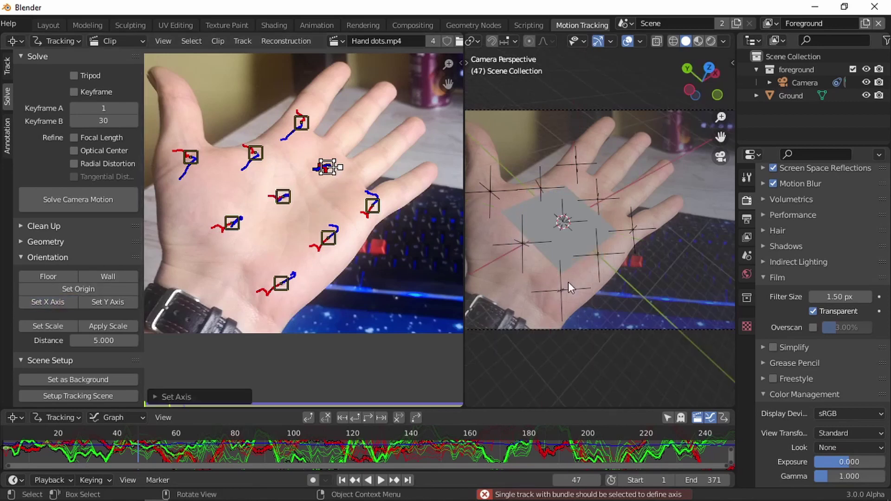
key("space")
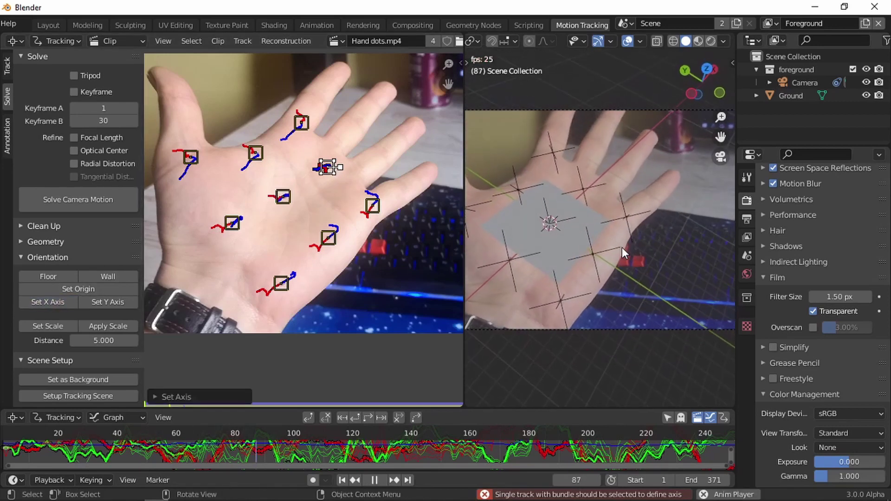
key("space")
In the Layout workspace, play the camera view and render a test image with F12.
left_click(48, 25)
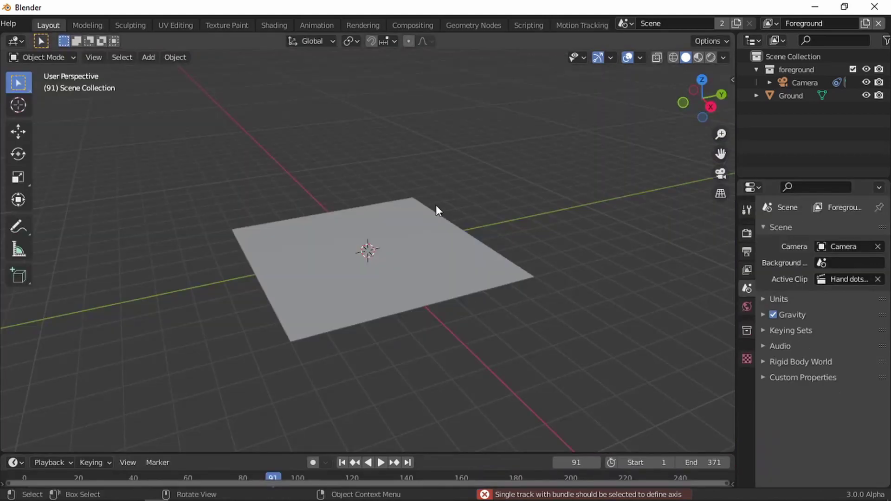
key("KP_0")
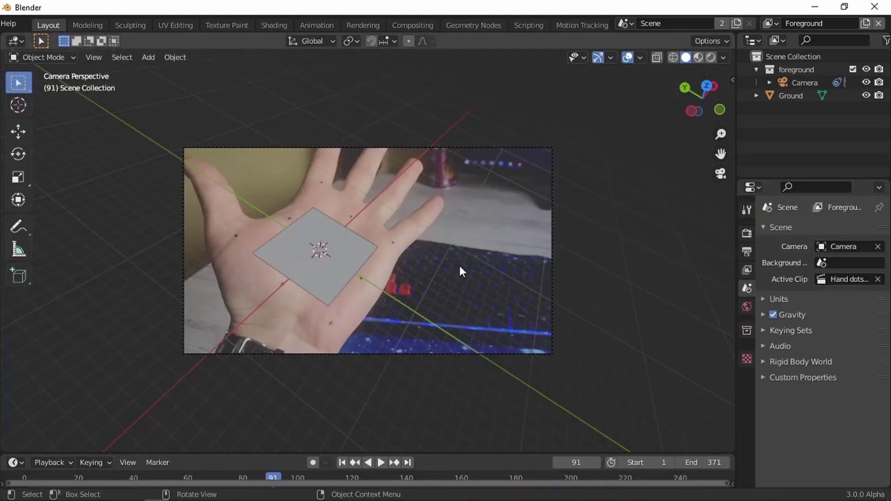
key("space")
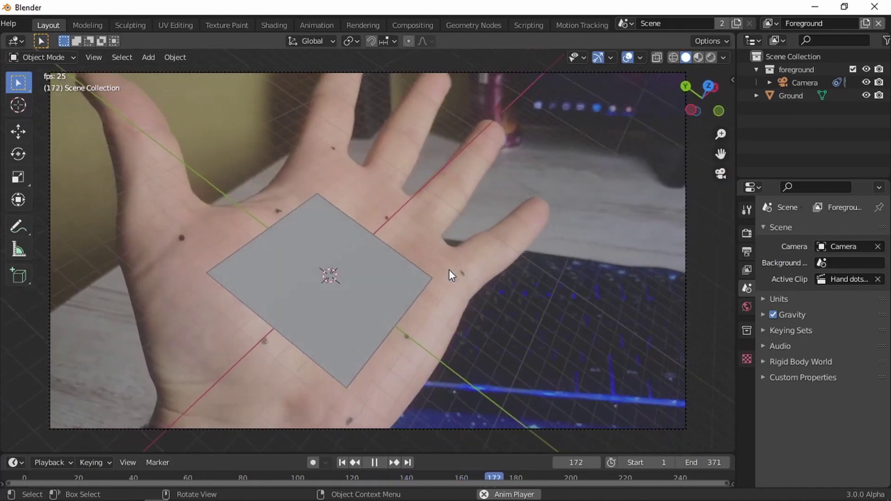
key("space")
left_click(342, 463)
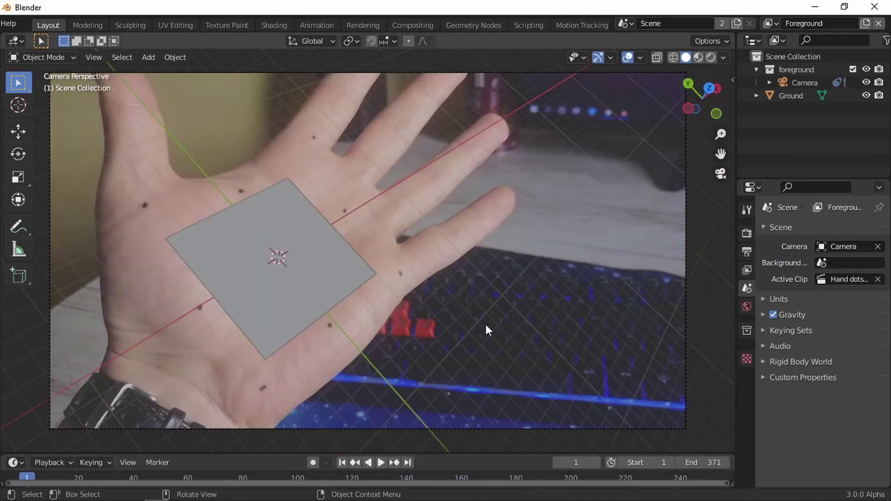
key("F12")
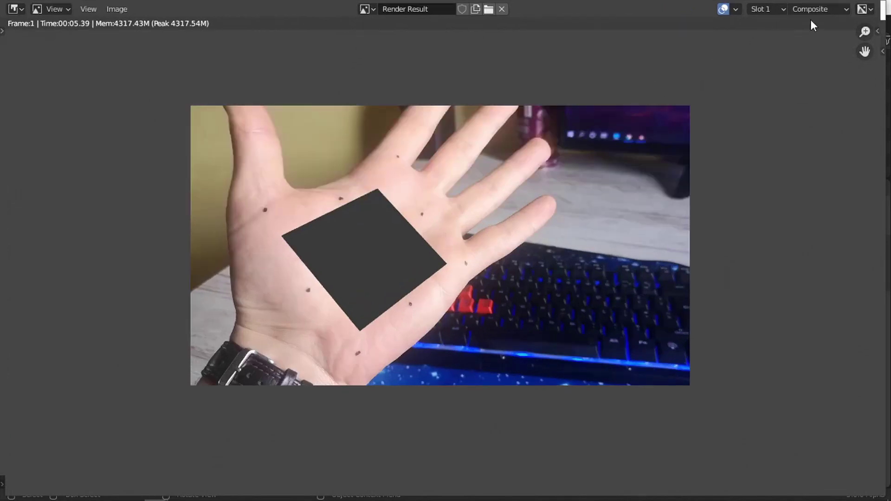
left_click(887, 10)
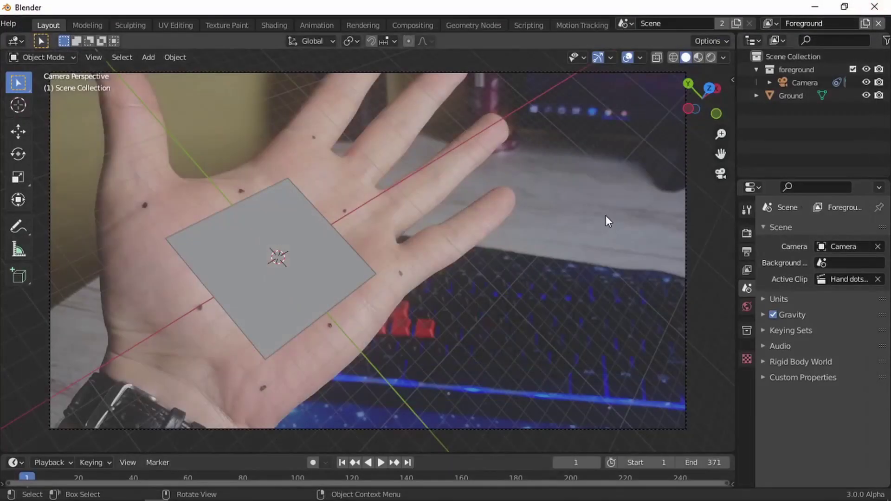
Set the World colour to an Environment Texture loading Hand dots.mp4.
left_click(747, 307)
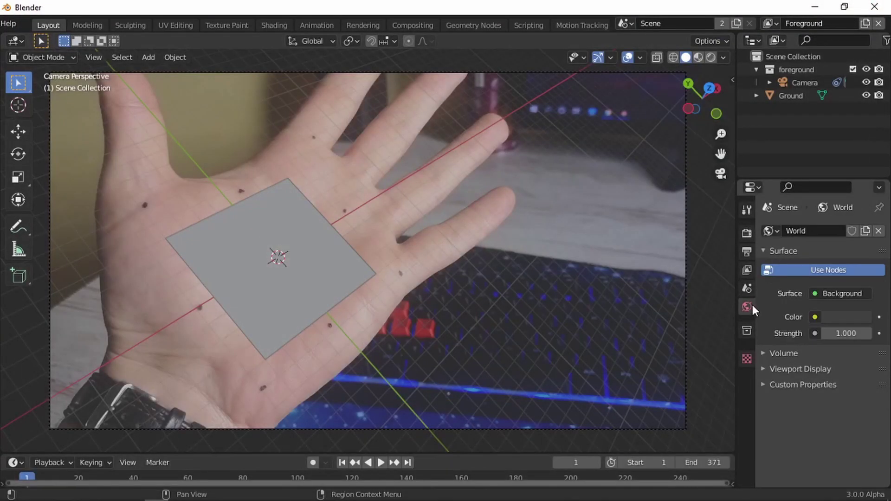
left_click(815, 317)
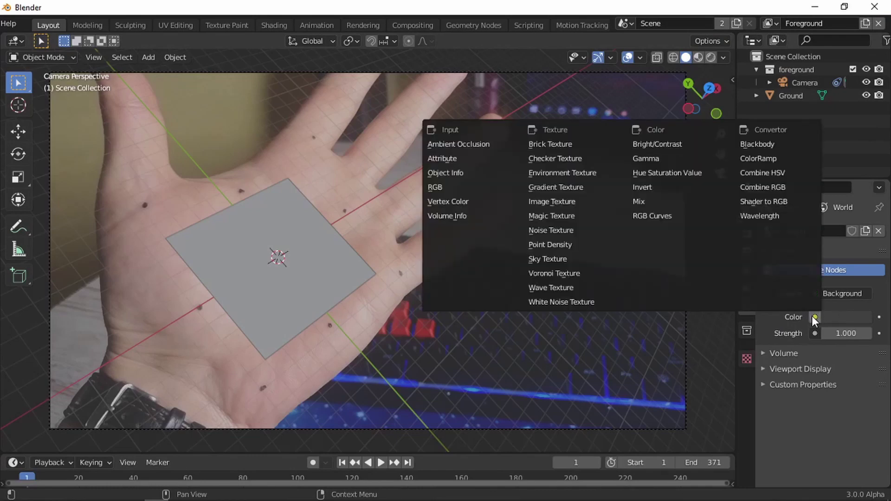
left_click(580, 173)
left_click(856, 333)
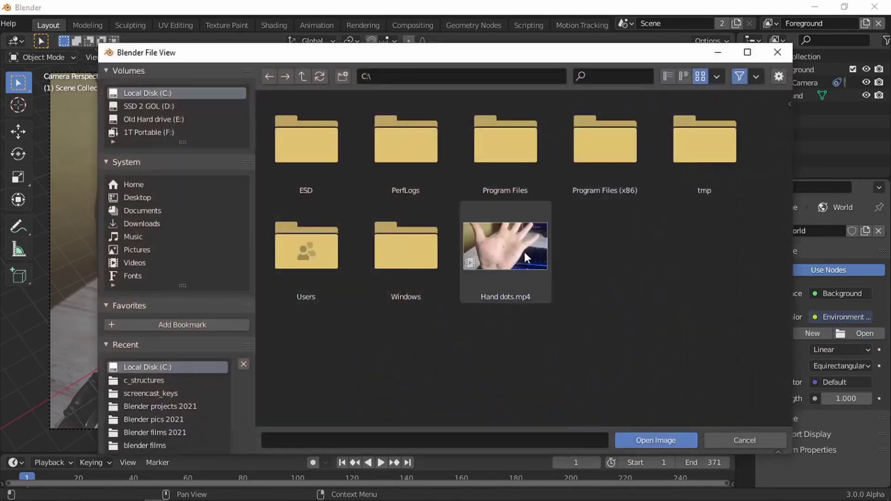
left_click(523, 246)
left_click(655, 440)
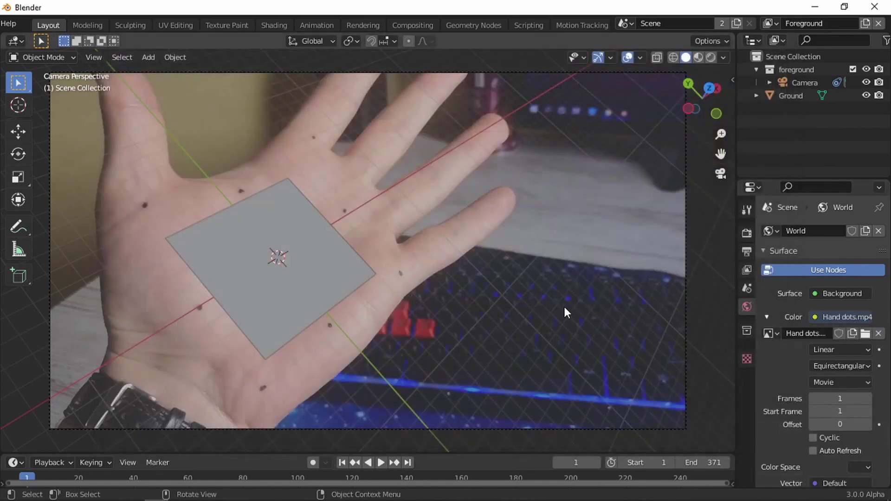
Switch to Rendered shading, set the texture to 60000 frames with Auto Refresh.
left_click(713, 57)
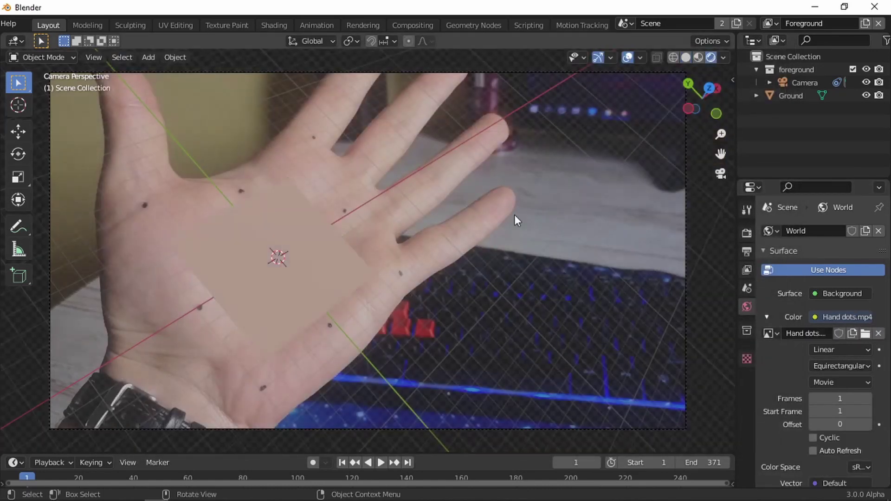
scroll(828, 382, "down", 1)
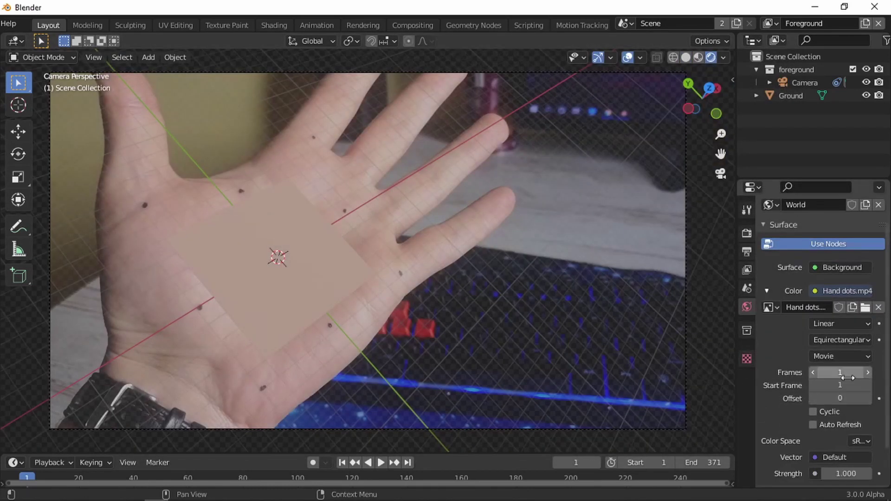
left_click(846, 371)
type("60000")
key("Return")
scroll(812, 410, "down", 1)
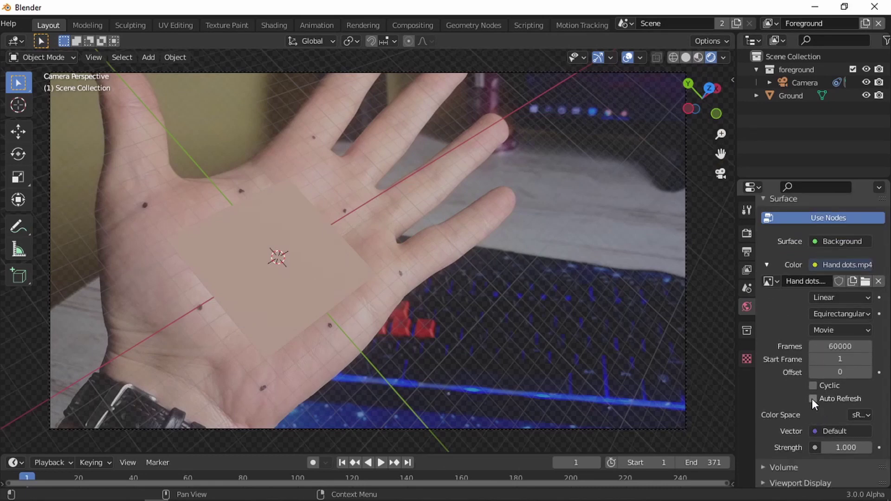
left_click(813, 399)
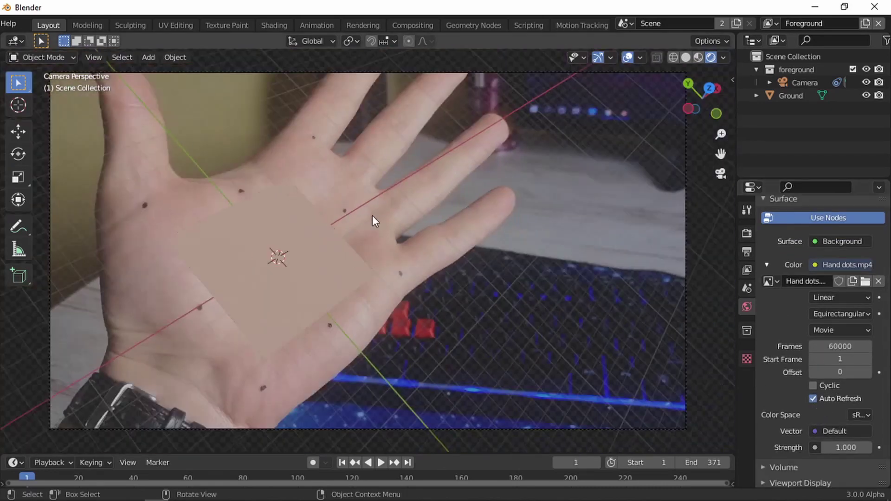
middle_click_drag(372, 216, 427, 231)
key("KP_0")
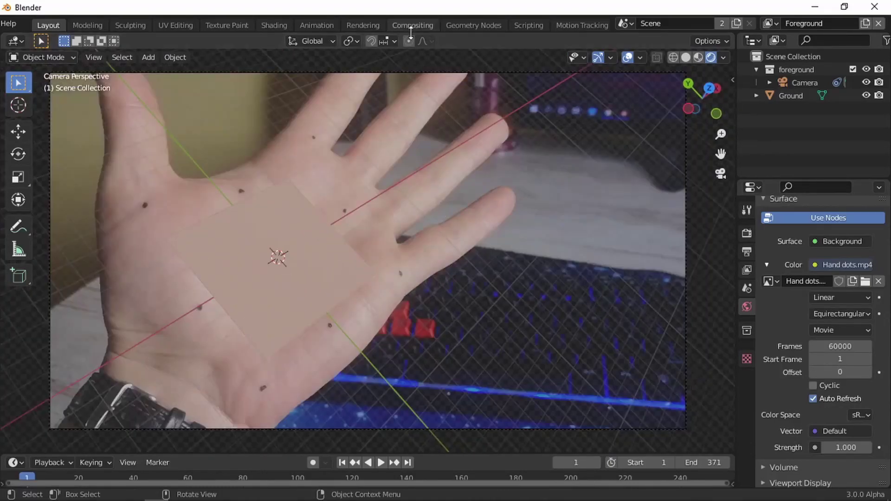
Switch to the Compositing workspace, resize the backdrop and move the Movie Clip node left.
left_click(418, 24)
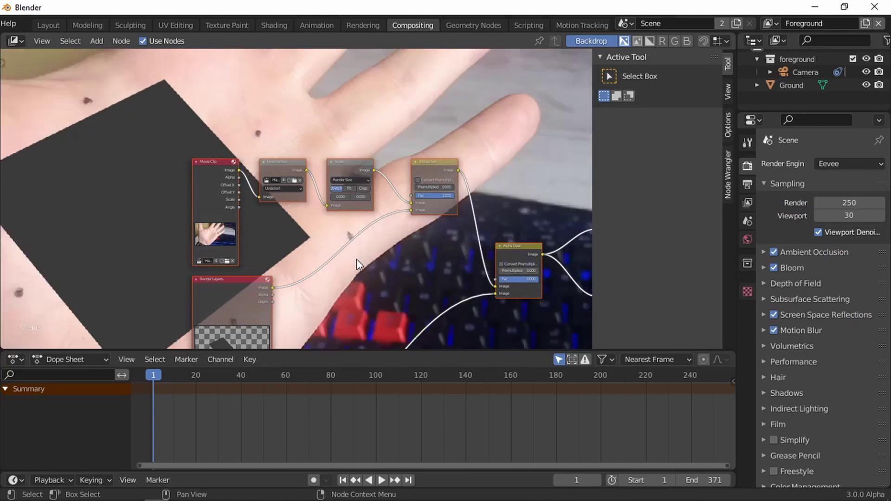
key("v")
key("v")
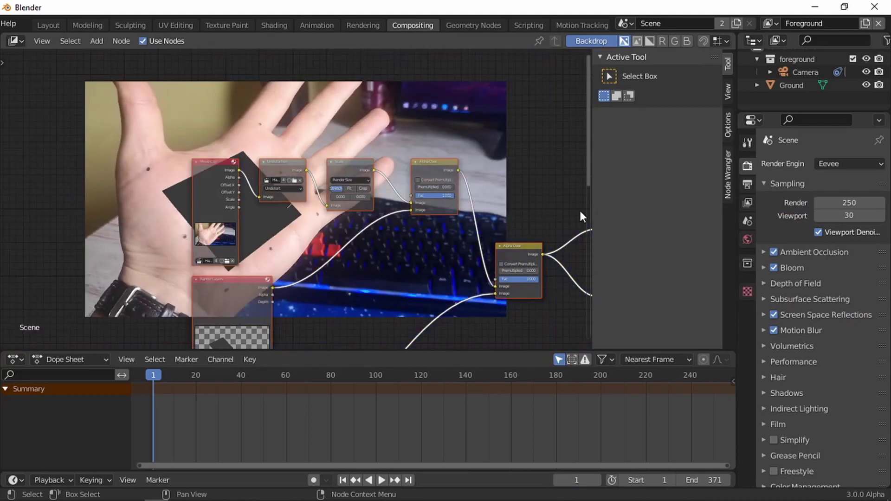
key("n")
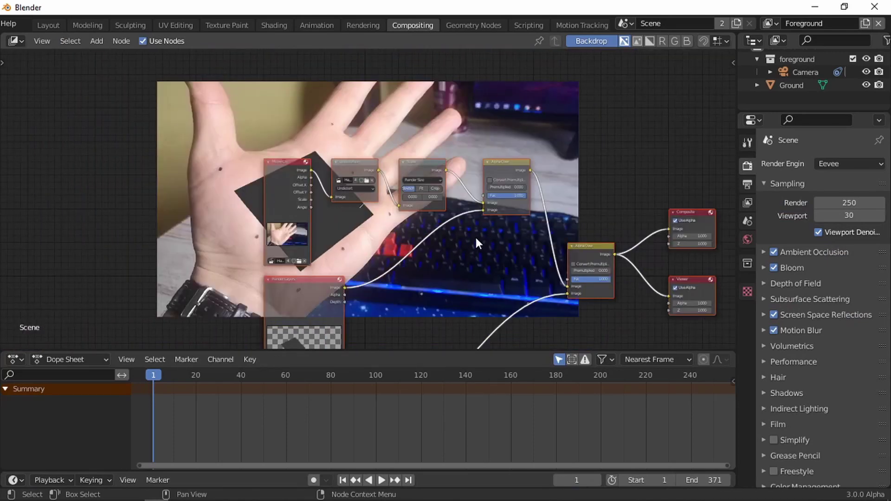
key("alt+v")
key("alt+v")
middle_click_drag(470, 236, 550, 283)
left_click(366, 208)
left_click_drag(368, 213, 210, 207)
Add a Mask node above the clip, set to F Mask with Motion Blur enabled.
key("shift+a")
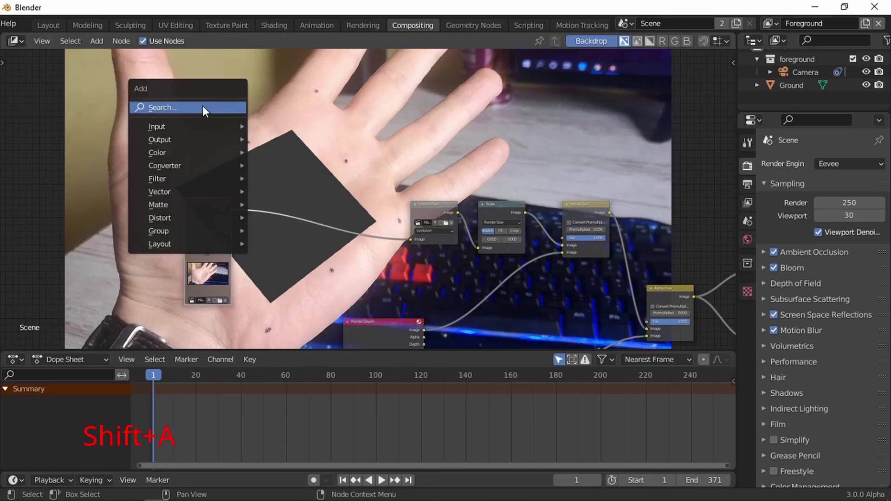
left_click(218, 109)
type("mas")
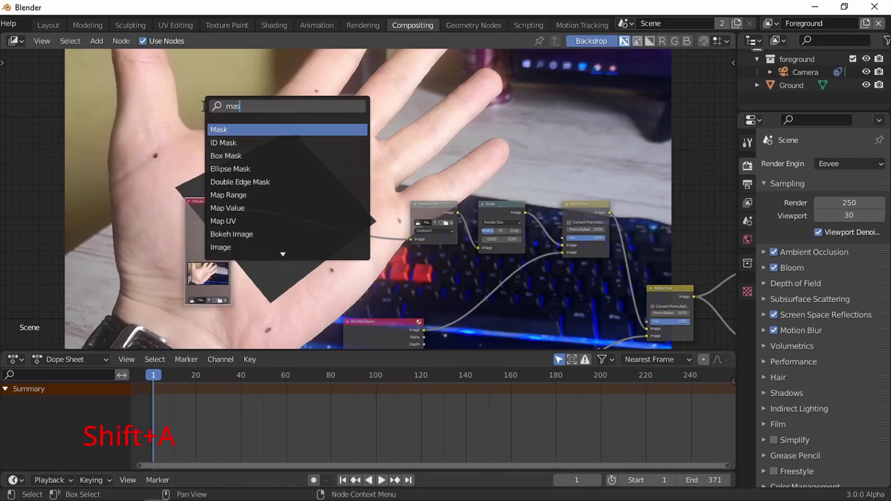
left_click(235, 131)
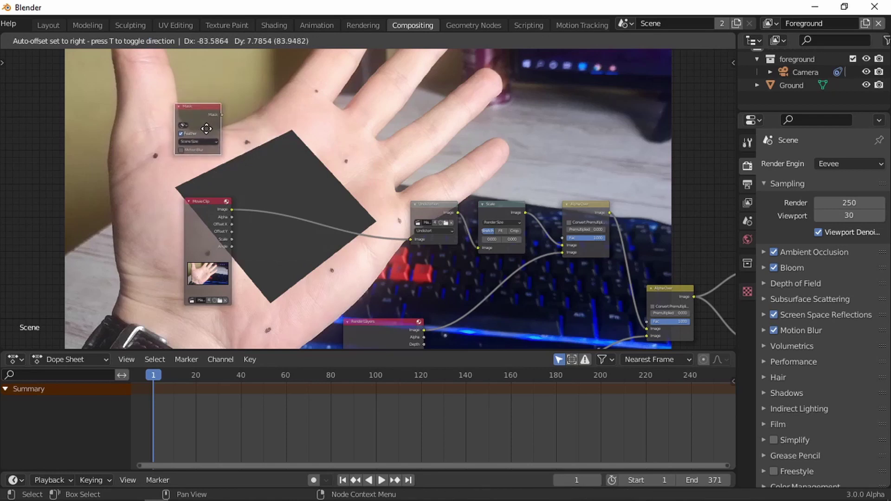
left_click(211, 136)
scroll(214, 140, "up", 1)
left_click(155, 113)
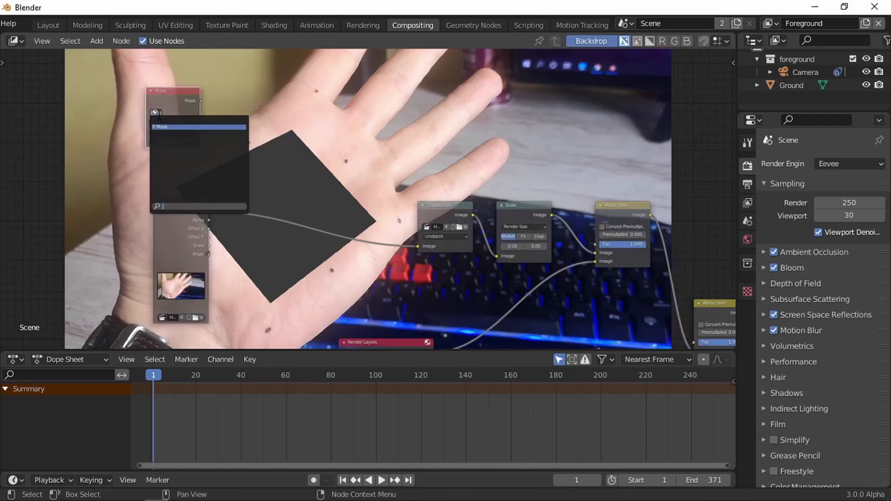
left_click(170, 127)
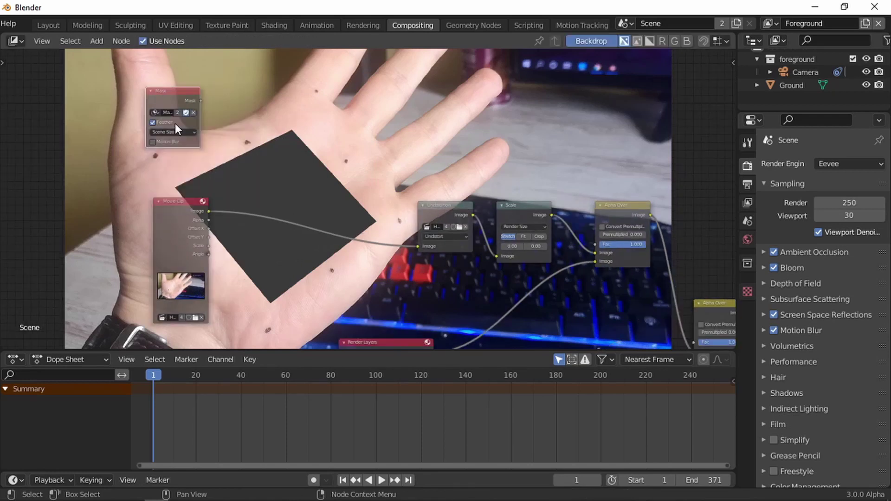
left_click(153, 142)
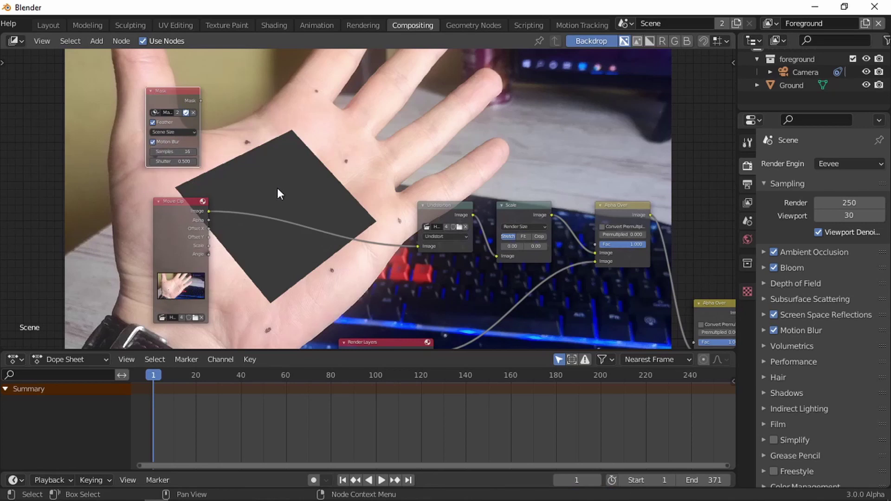
Insert a Blur node and an Alpha Over node into the Movie Clip's link.
key("shift+a")
left_click(318, 199)
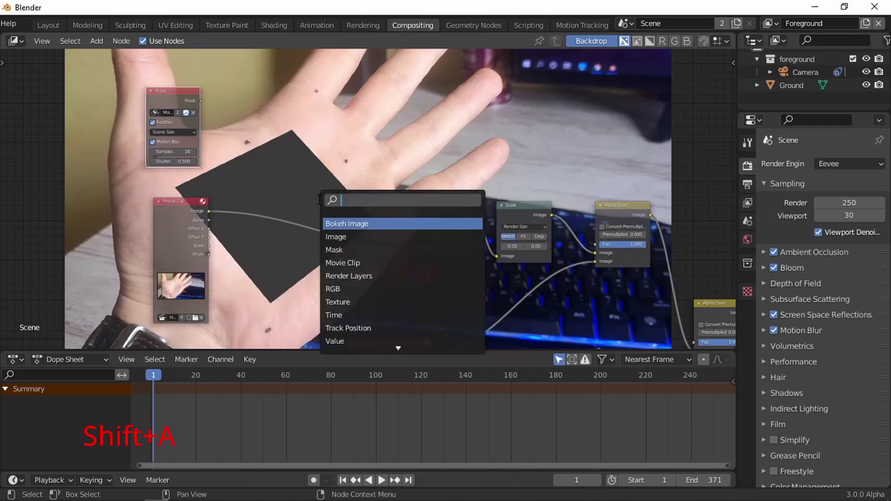
type("bl")
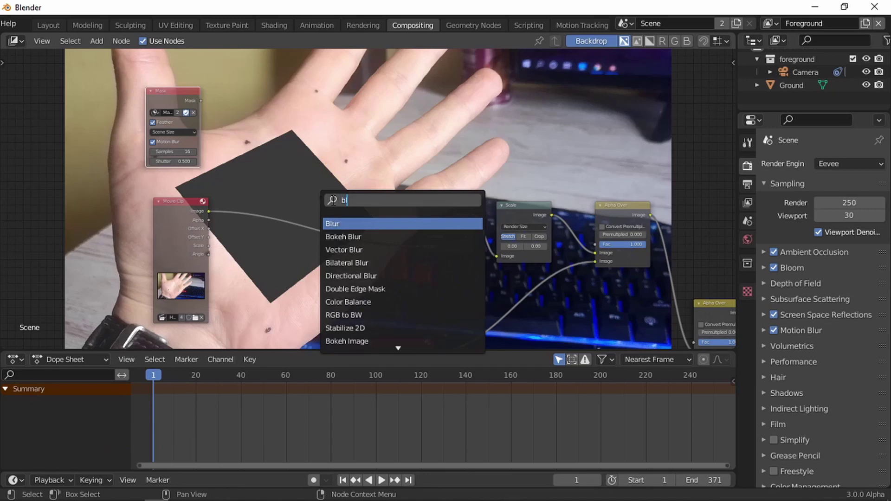
key("Return")
left_click(345, 225)
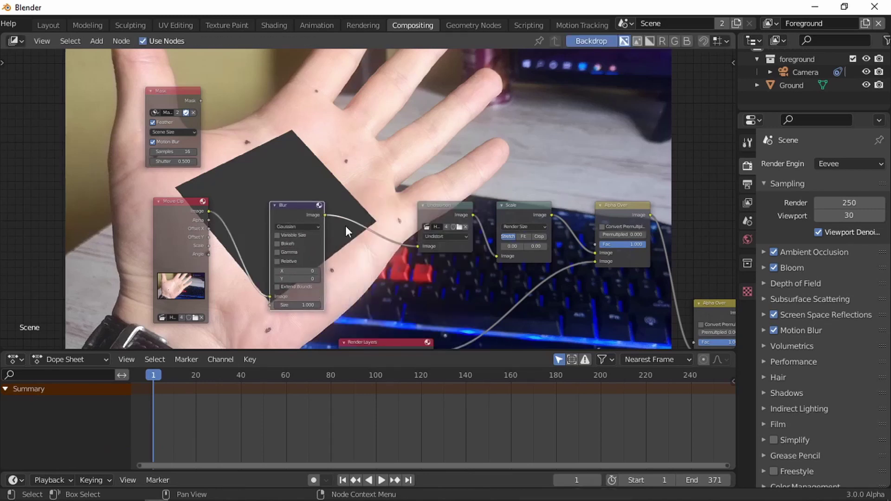
key("shift+a")
left_click(369, 211)
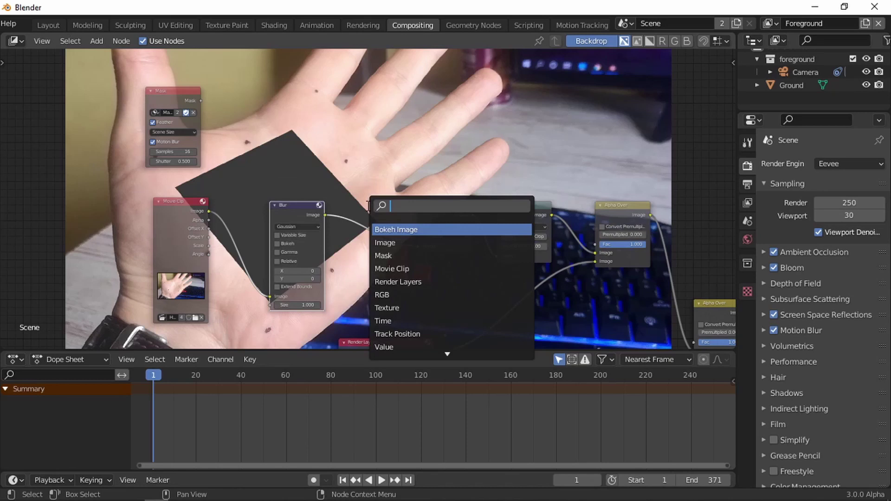
type("alp")
key("Down")
key("Down")
key("Up")
key("Return")
left_click(387, 232)
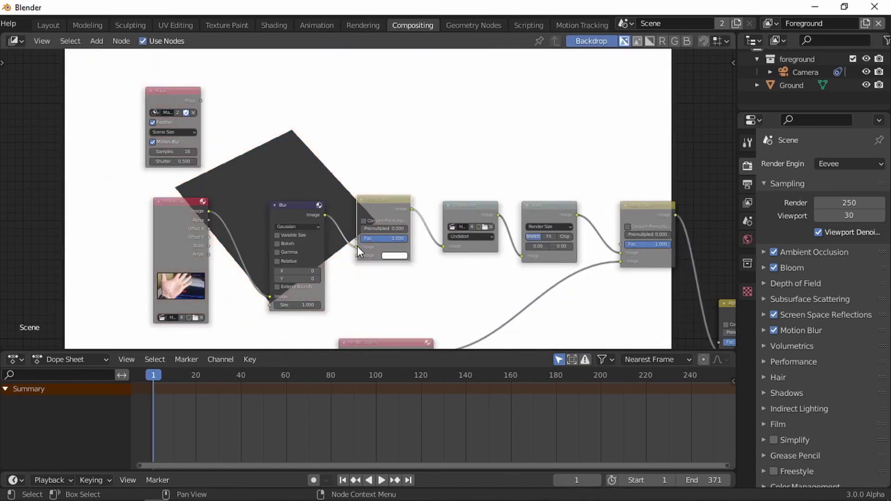
Wire the clip and blur into Alpha Over's two Image inputs and the mask into Fac.
mouse_move(357, 247)
left_mouse_down()
mouse_move(349, 250)
mouse_move(357, 256)
left_mouse_up()
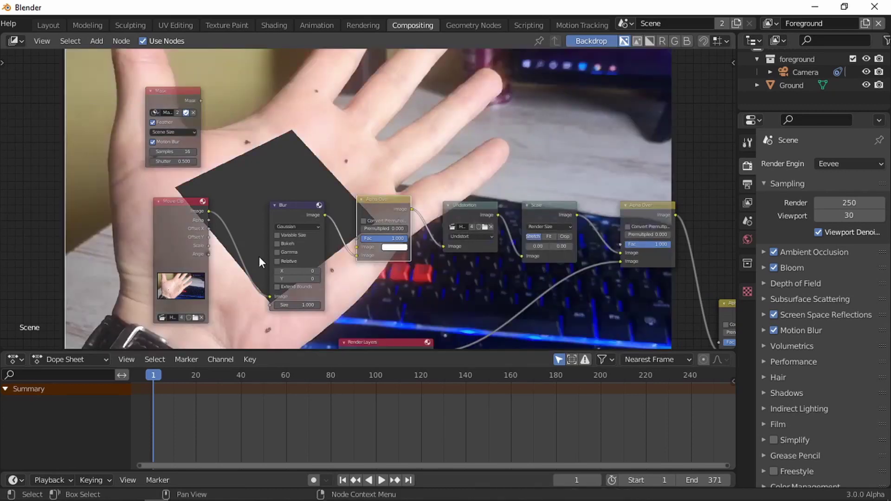
left_click_drag(209, 211, 355, 248)
left_click_drag(200, 100, 357, 238)
left_click_drag(291, 203, 281, 243)
Set the Blur node's X and Y size to 40.
scroll(353, 267, "down", 2)
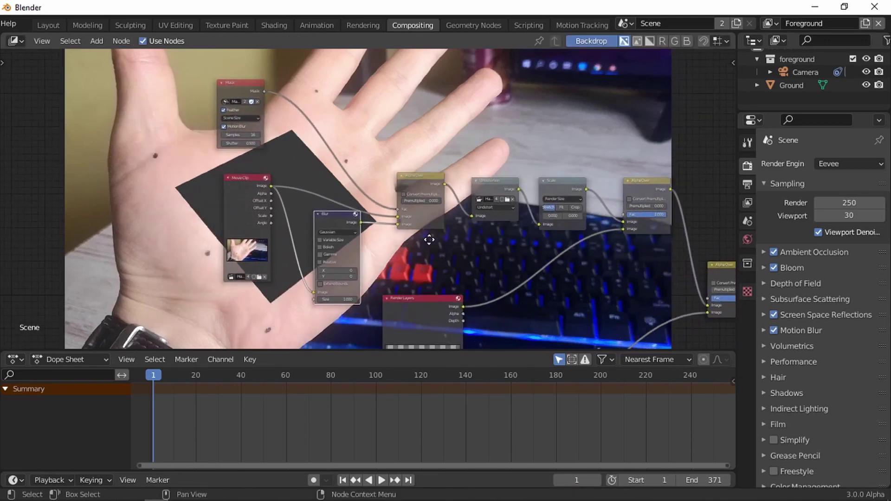
scroll(373, 265, "up", 2)
double_click(328, 297)
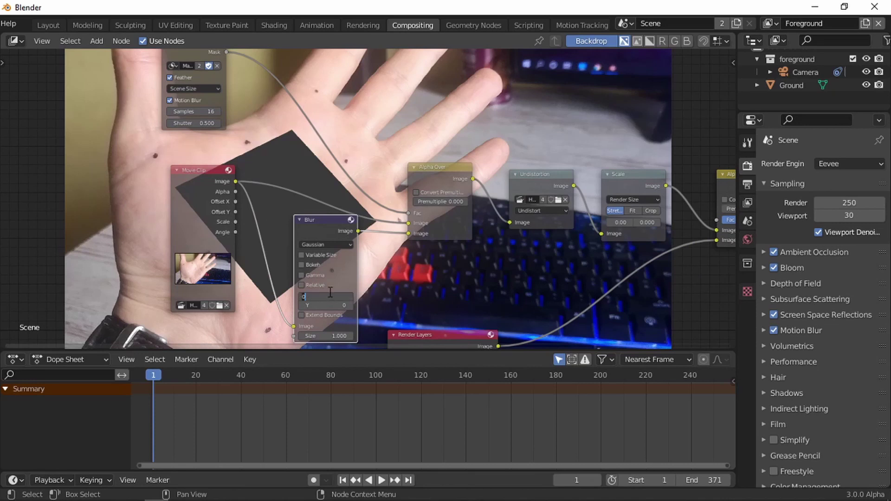
type("40")
key("Return")
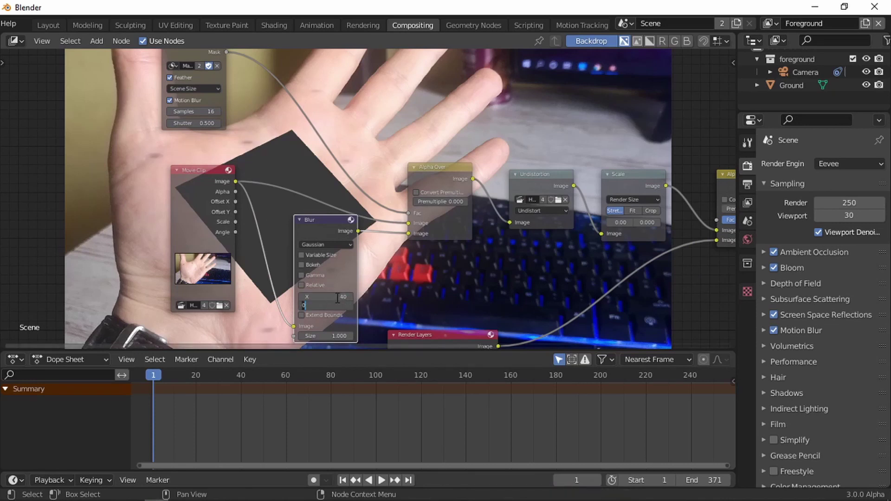
type("40")
key("Return")
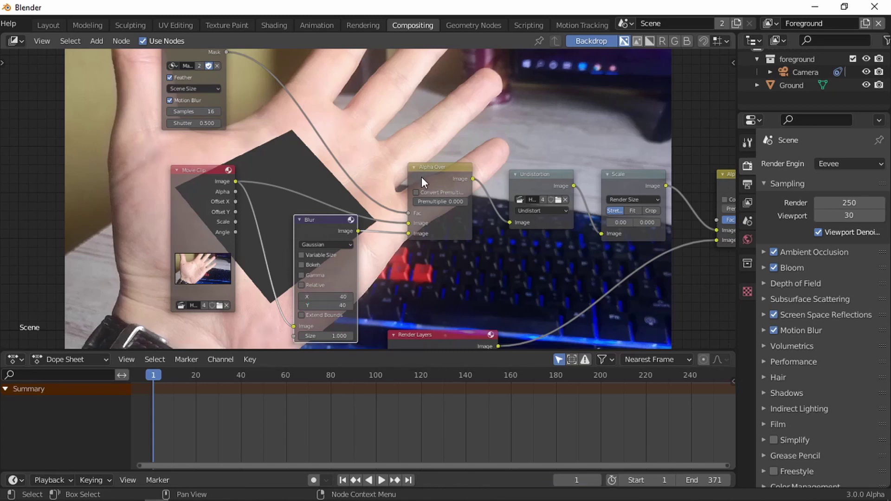
Step through frames 75, 169 and 196 to check the masked blur.
left_click(319, 382)
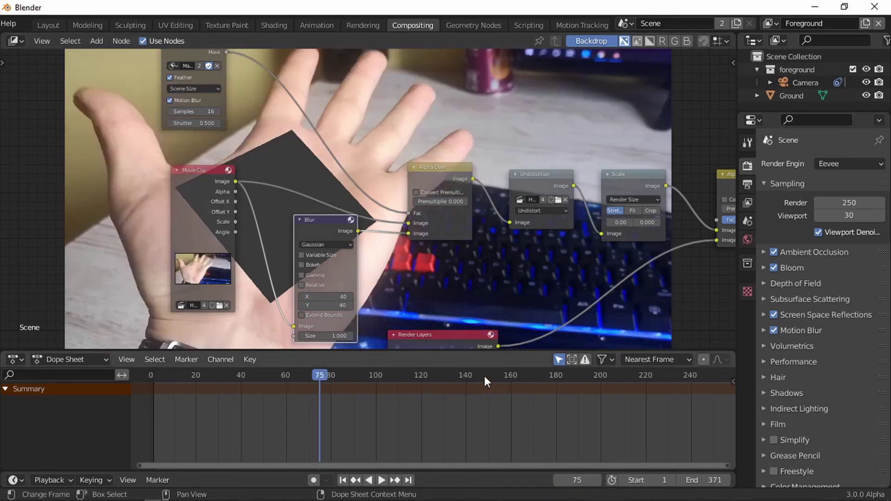
left_click(484, 378)
left_click(531, 380)
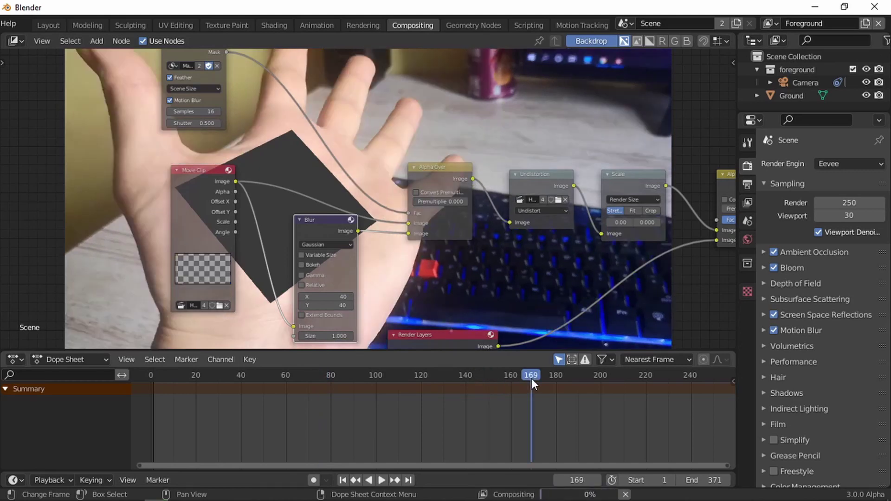
left_click(592, 380)
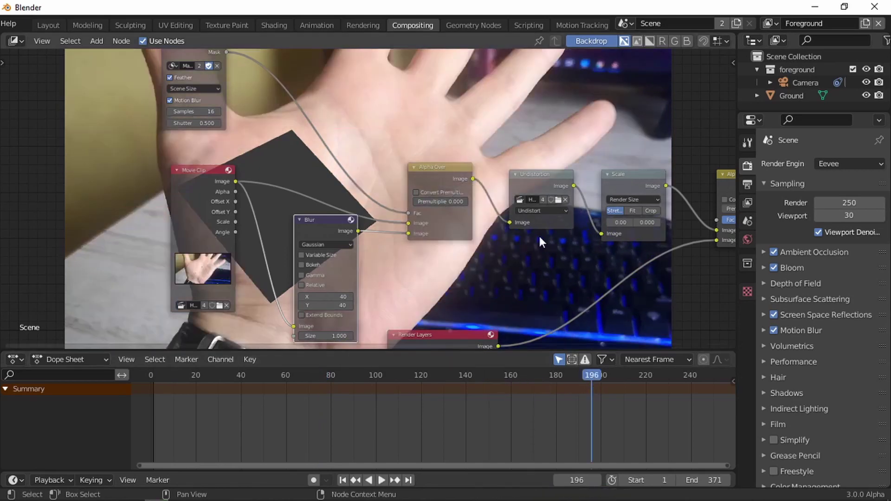
Return to the Layout workspace, start playback and select the Ground object.
left_click(44, 24)
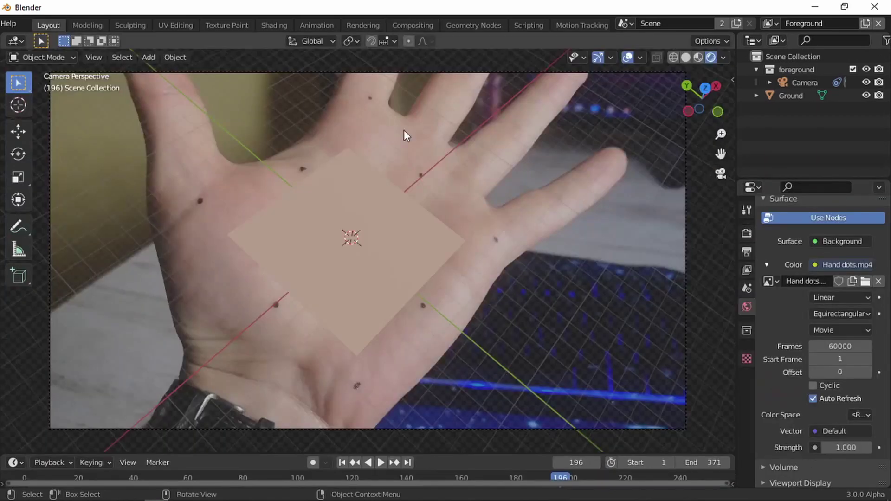
scroll(431, 181, "down", 3)
key("space")
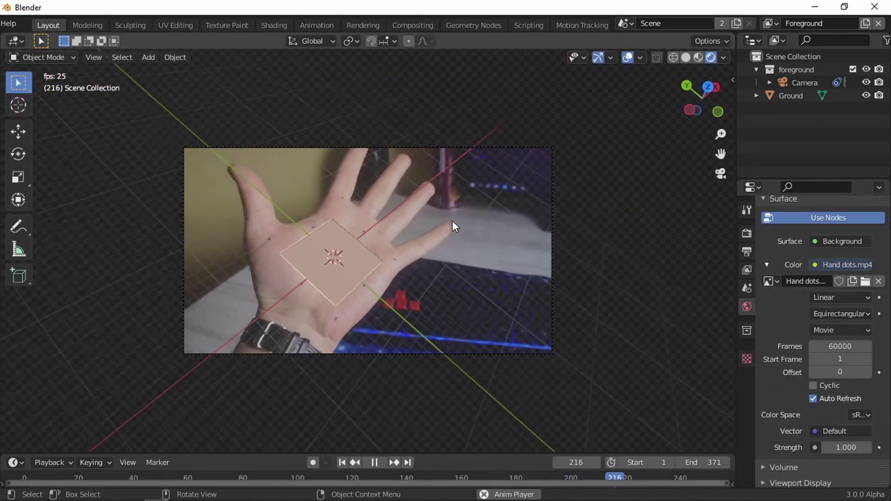
left_click(796, 96)
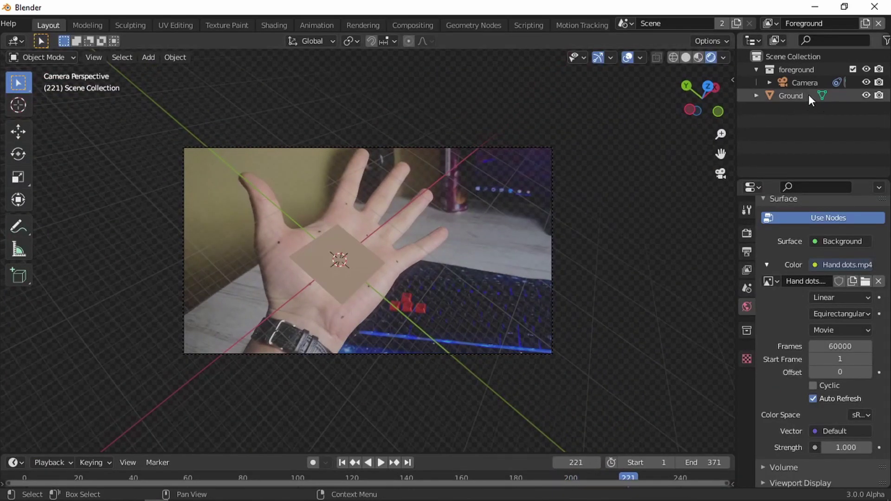
Delete the Ground plane and add a scaled-up mesh circle in its place.
key("x")
key("shift+a")
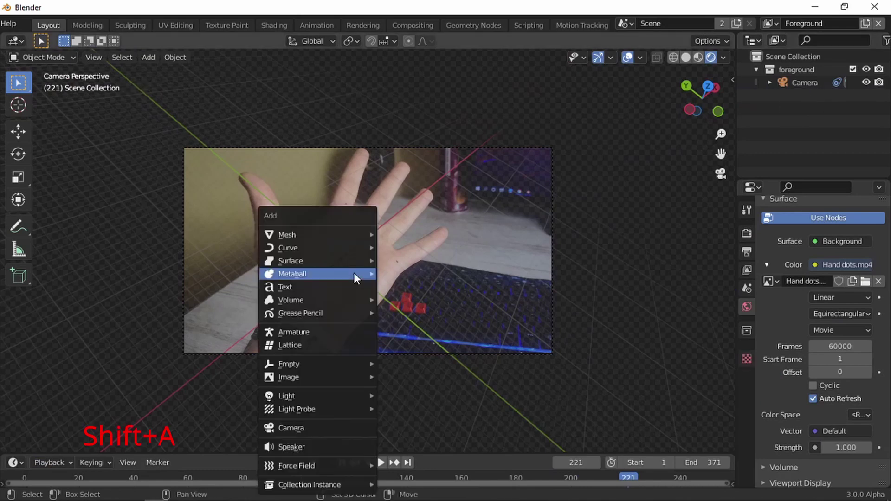
mouse_move(334, 235)
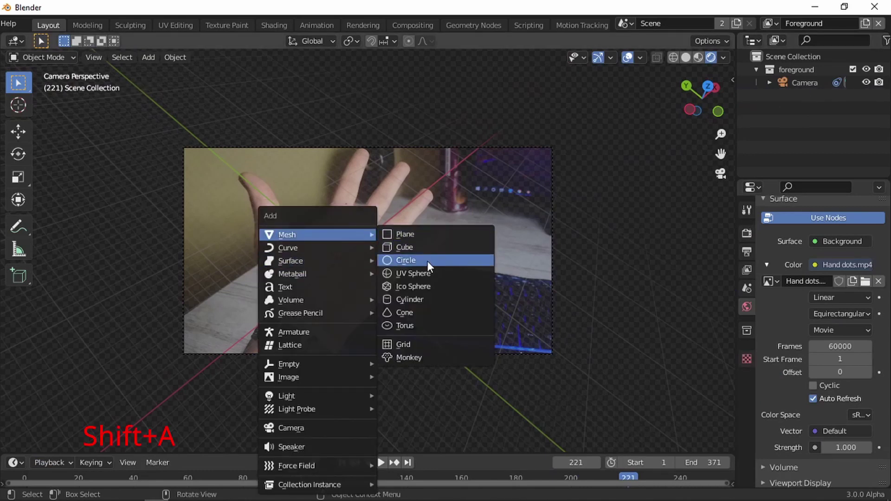
left_click(428, 260)
scroll(361, 269, "up", 3)
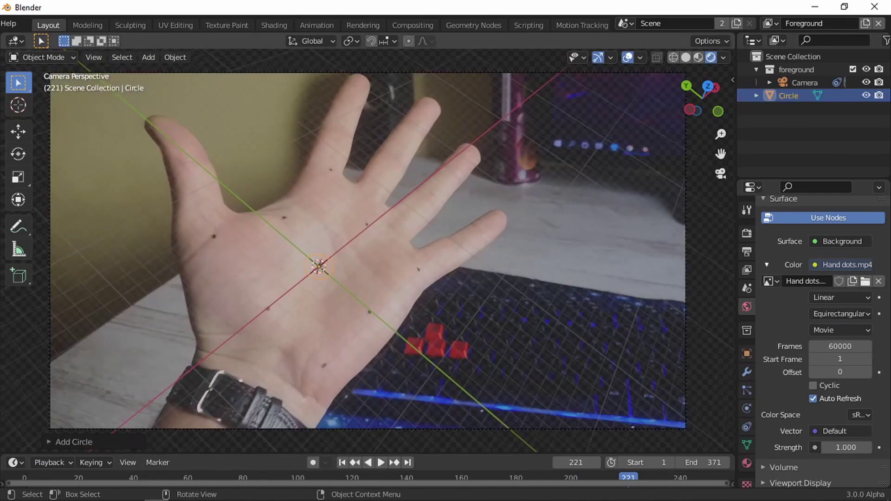
key("s")
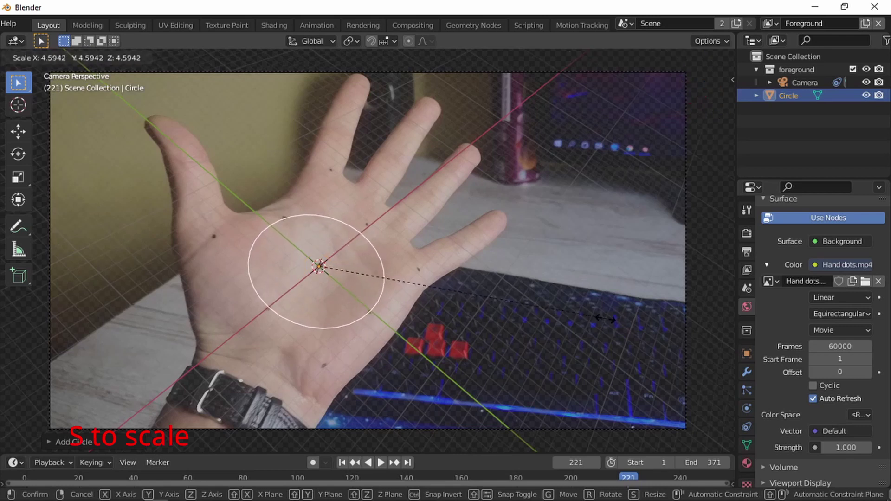
left_click(609, 319)
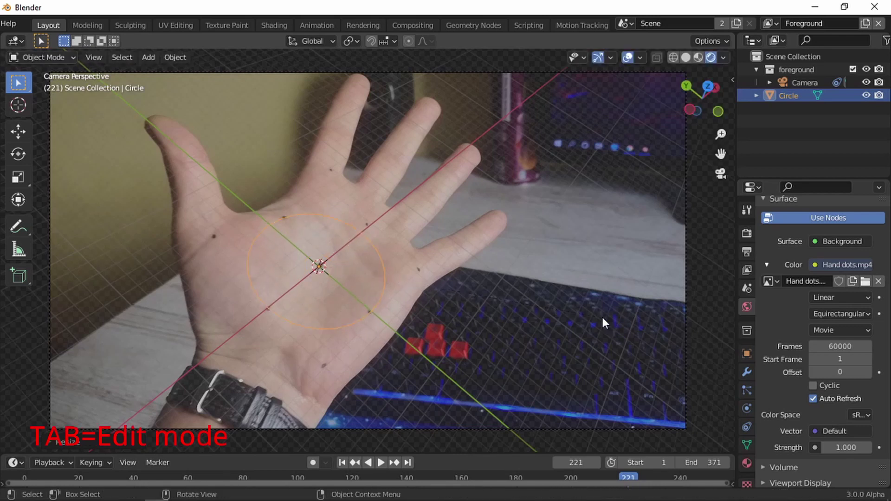
Fill the circle with a face and inset a ring into it.
key("Tab")
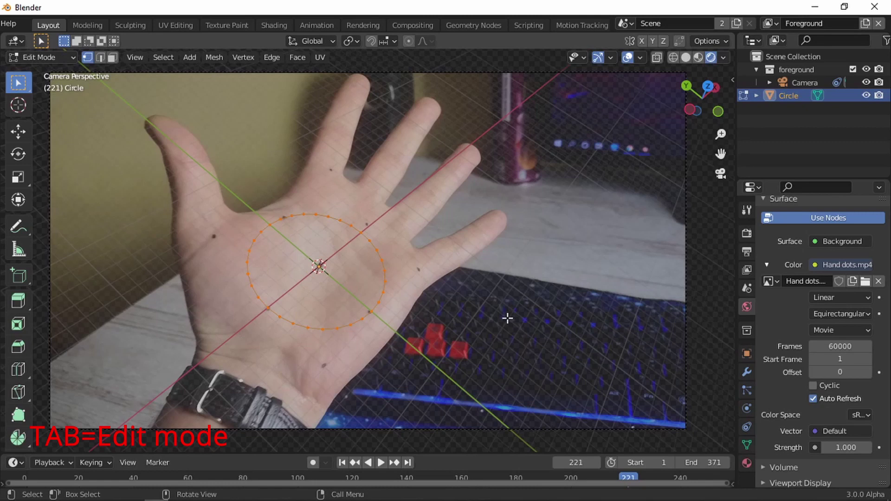
key("f")
key("i")
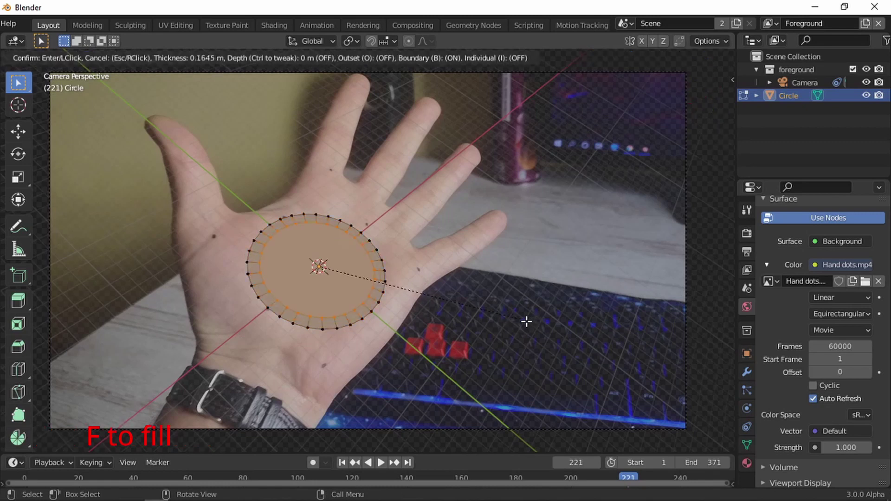
left_click(480, 316)
Move the inner face along Z during playback, then stop playback and return to Object Mode.
key("space")
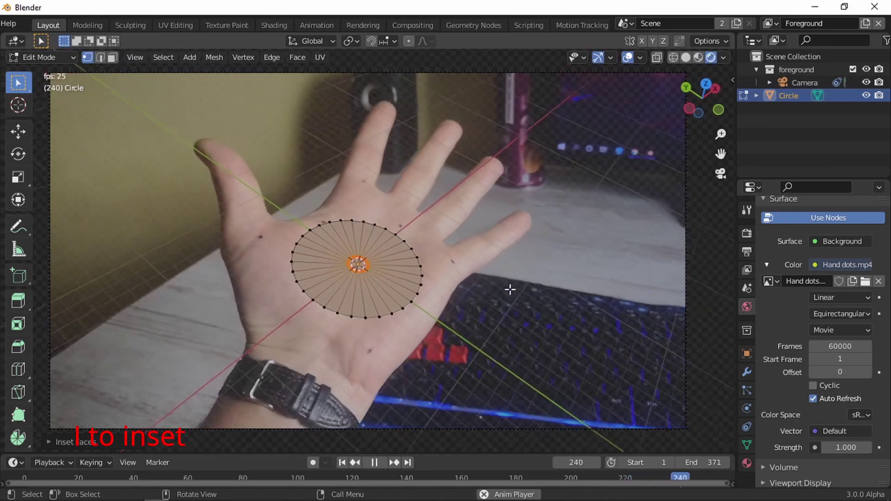
key("g")
key("z")
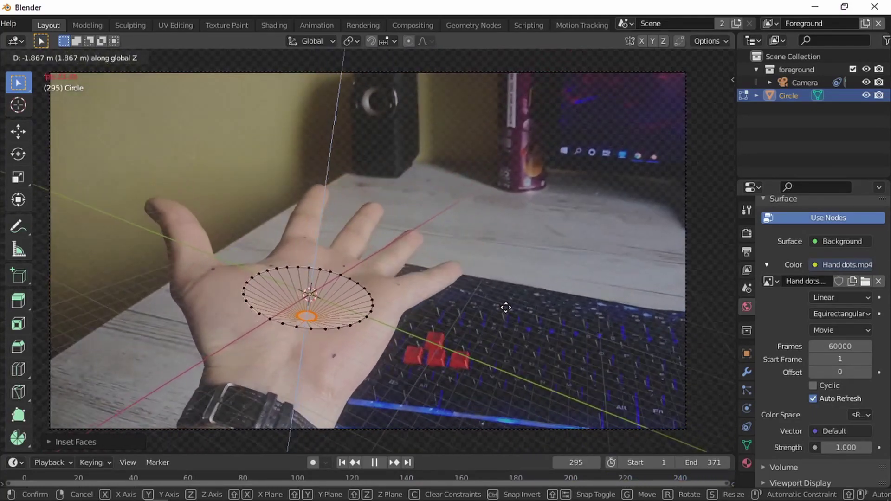
left_click(505, 307)
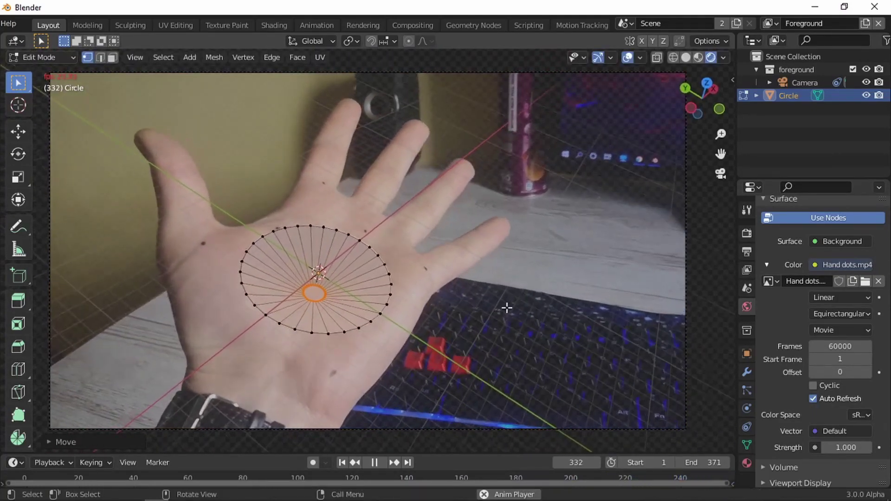
key("space")
key("Tab")
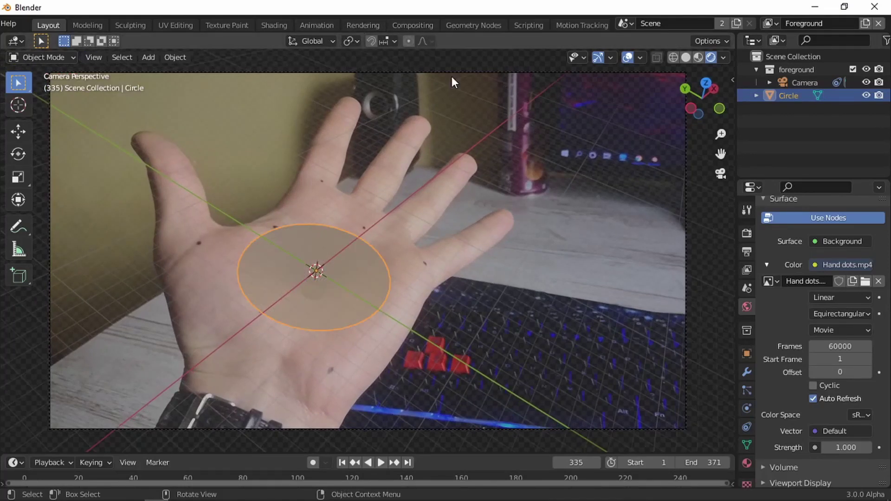
Switch to the Shading workspace with rendered shading, viewed through the camera.
left_click(273, 26)
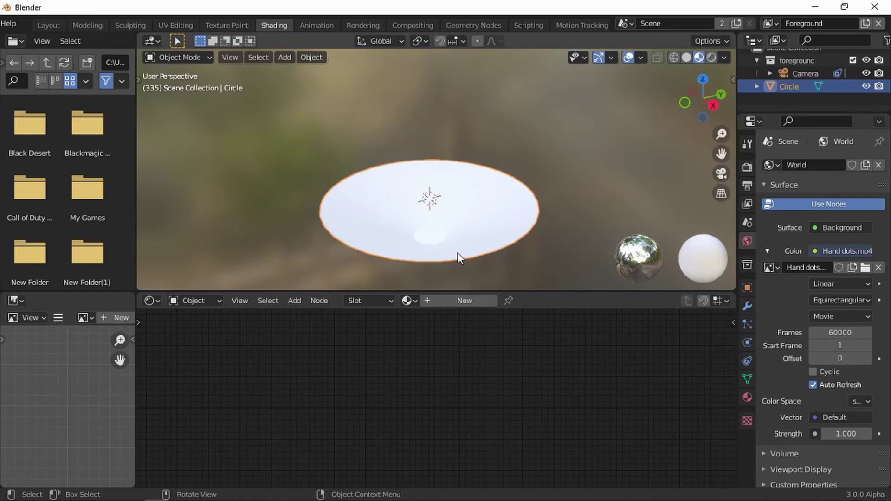
left_click(711, 57)
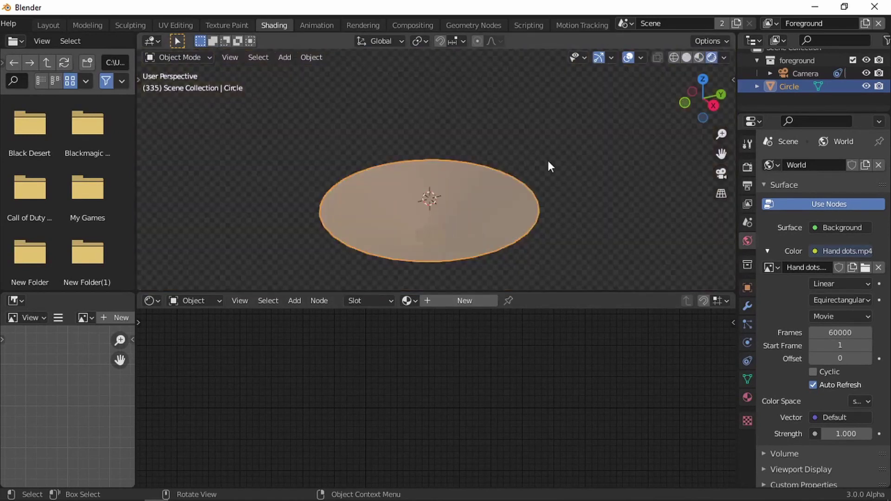
key("KP_0")
scroll(461, 218, "up", 3)
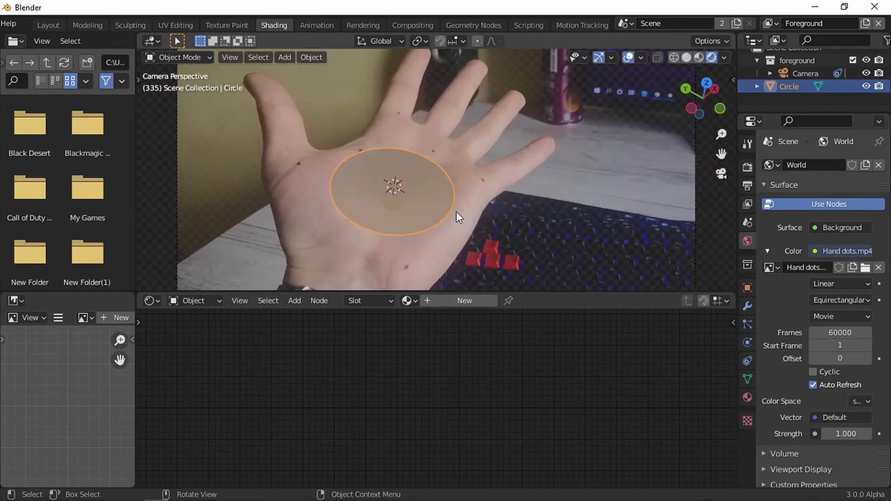
Create a material named Circles, delete its Principled BSDF and reposition Material Output.
left_click(463, 301)
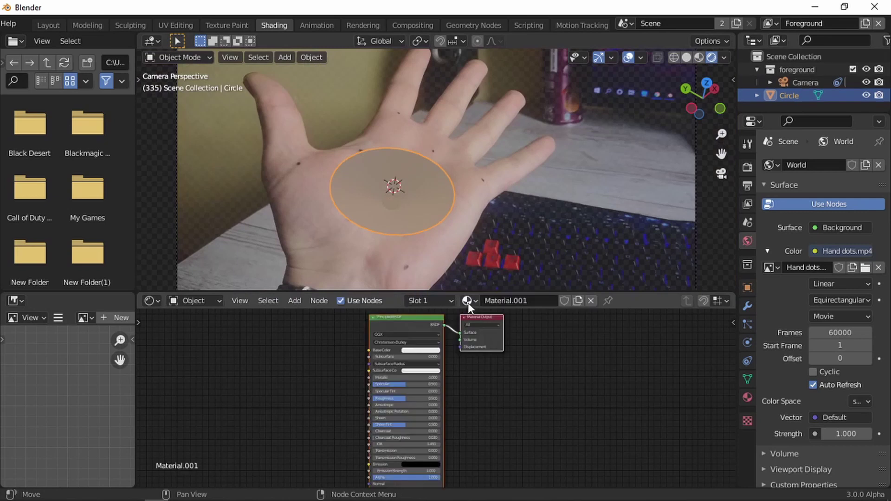
left_click(527, 301)
type("Circles")
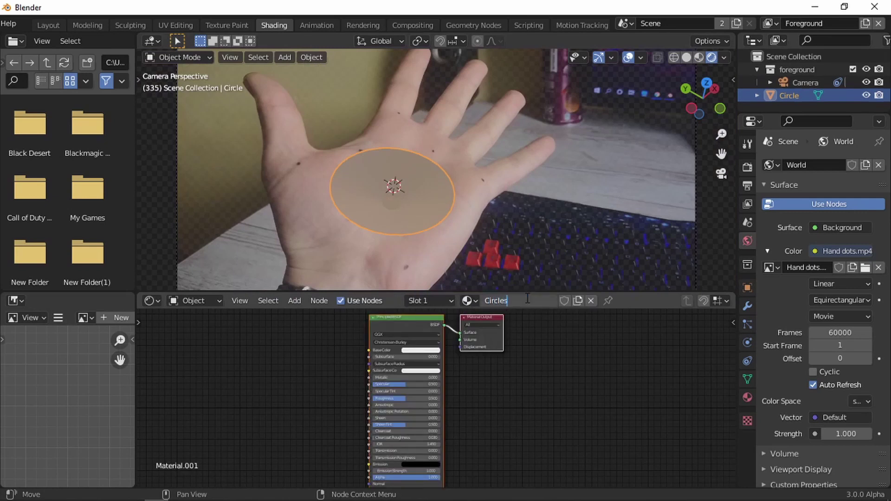
key("Return")
left_click(403, 320)
key("x")
key("g")
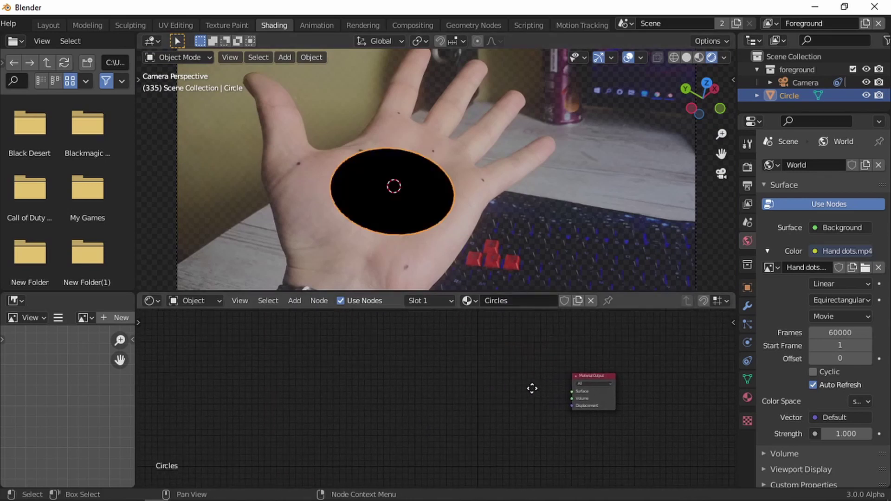
left_click(536, 388)
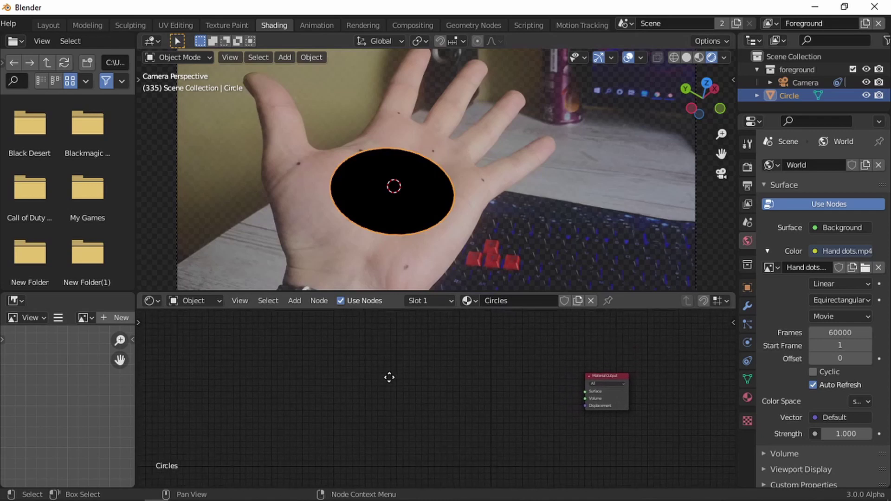
Add a Texture Coordinate node with a Vector Math node beside it.
key("shift+a")
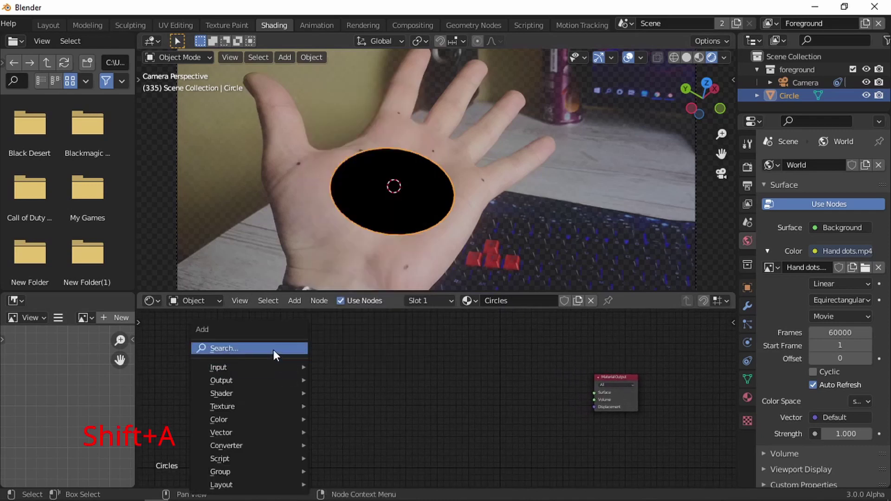
left_click(273, 349)
type("coo")
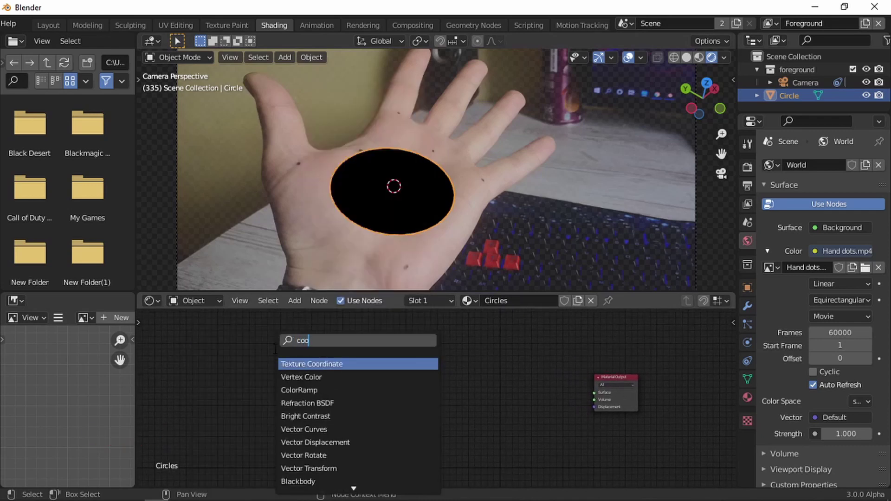
left_click(321, 365)
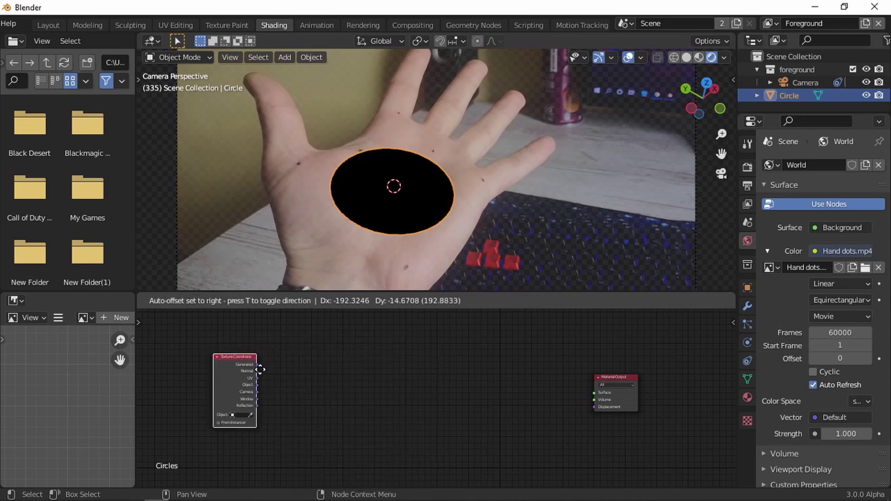
left_click(256, 373)
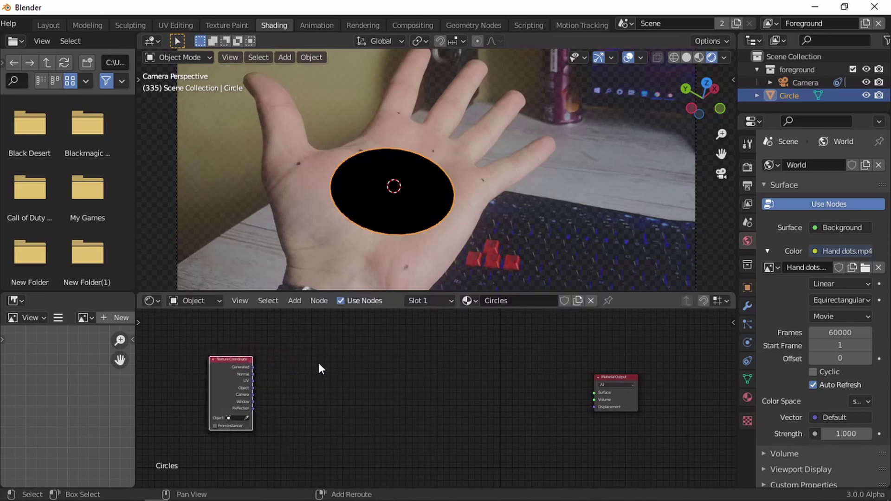
key("shift+a")
left_click(306, 348)
type("vec")
left_click(353, 364)
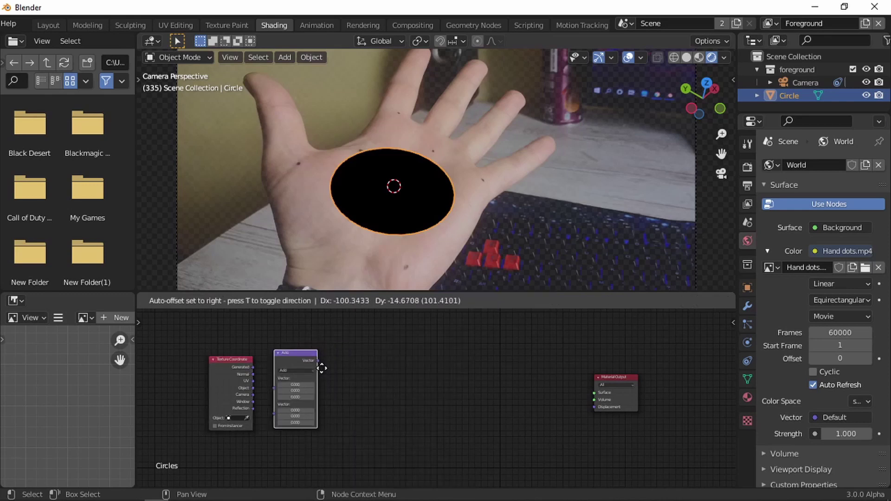
left_click(350, 379)
Add a Math Add node and duplicate it twice toward Material Output.
key("shift+a")
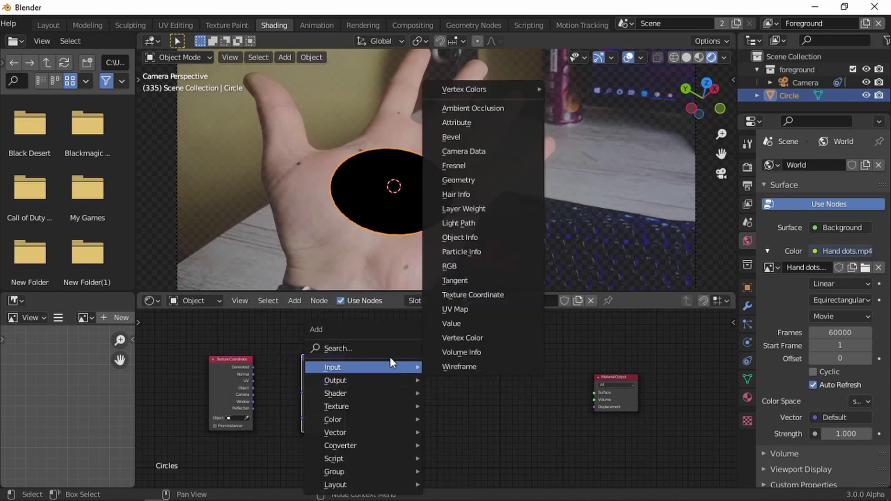
left_click(390, 348)
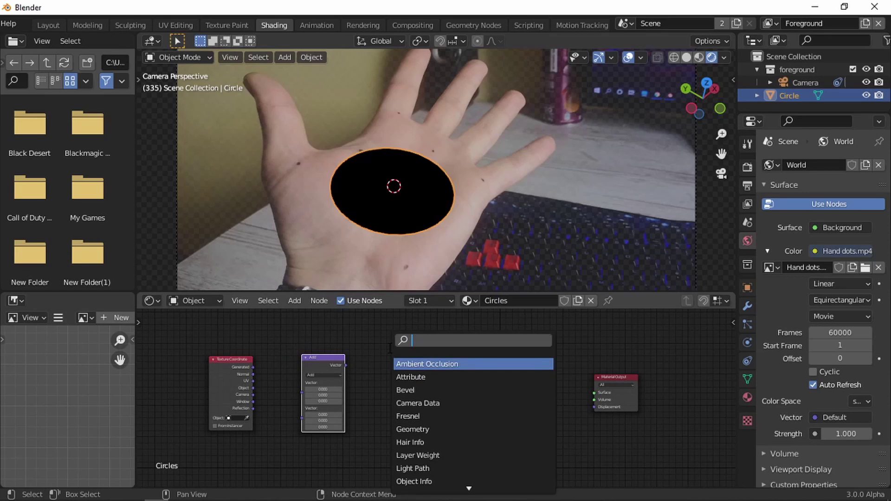
type("mat")
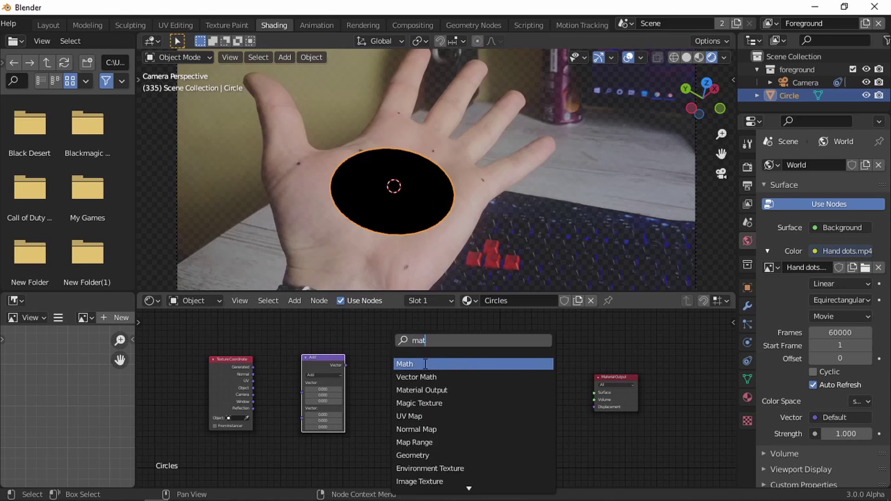
left_click(425, 364)
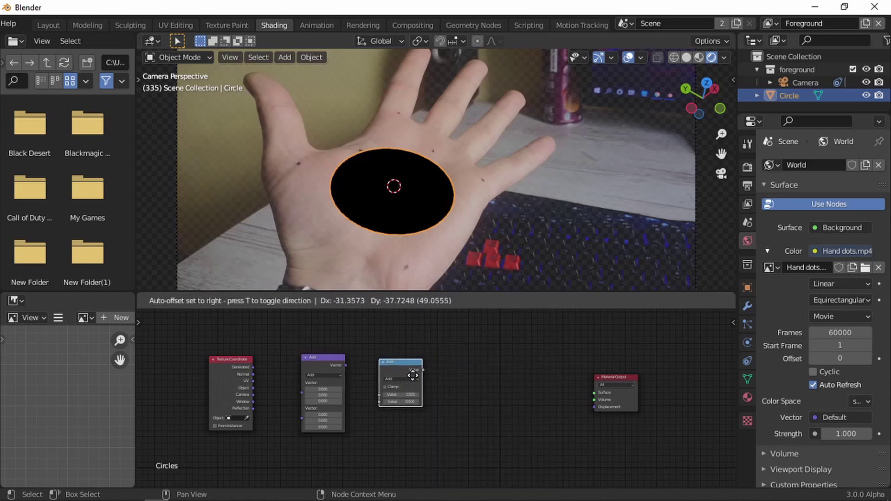
left_click(413, 375)
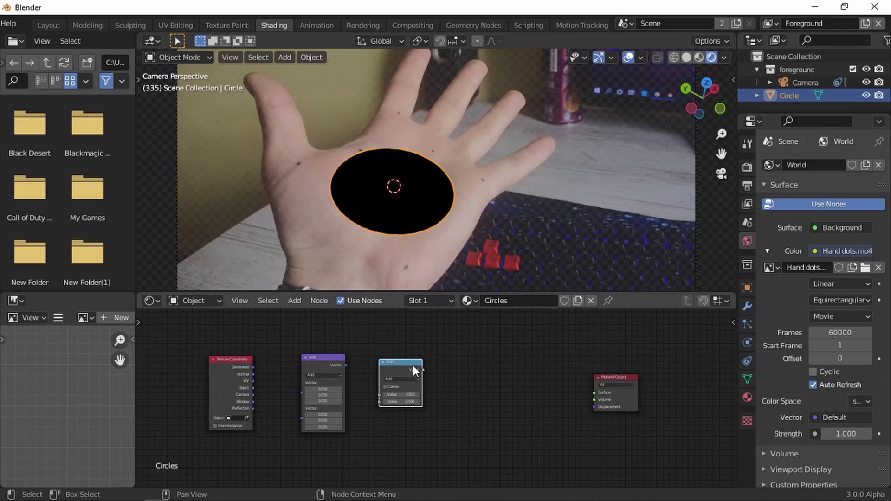
key("shift+d")
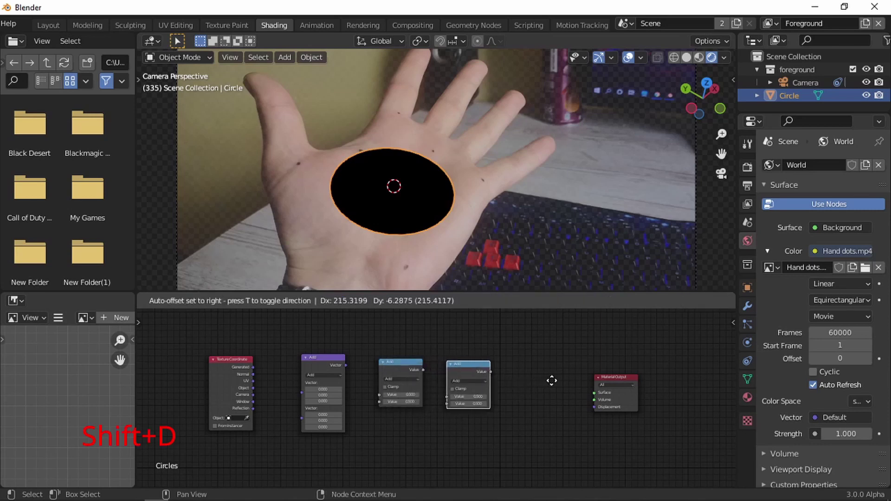
left_click(553, 380)
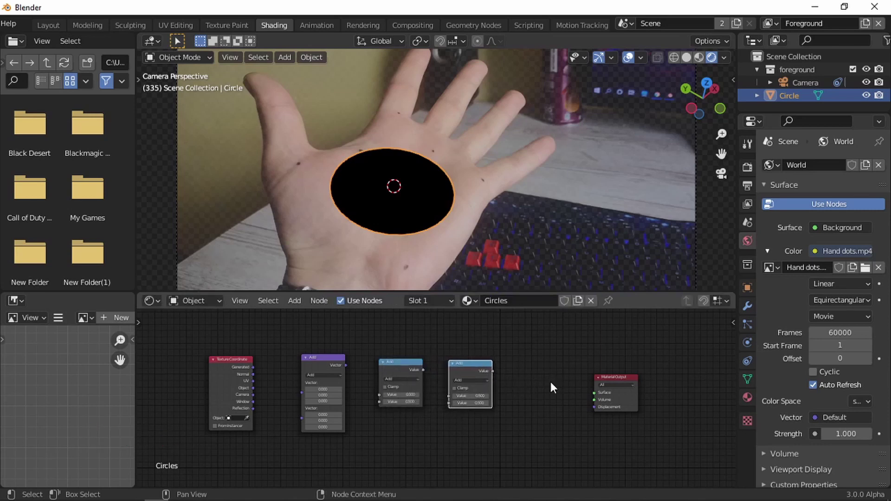
key("shift+d")
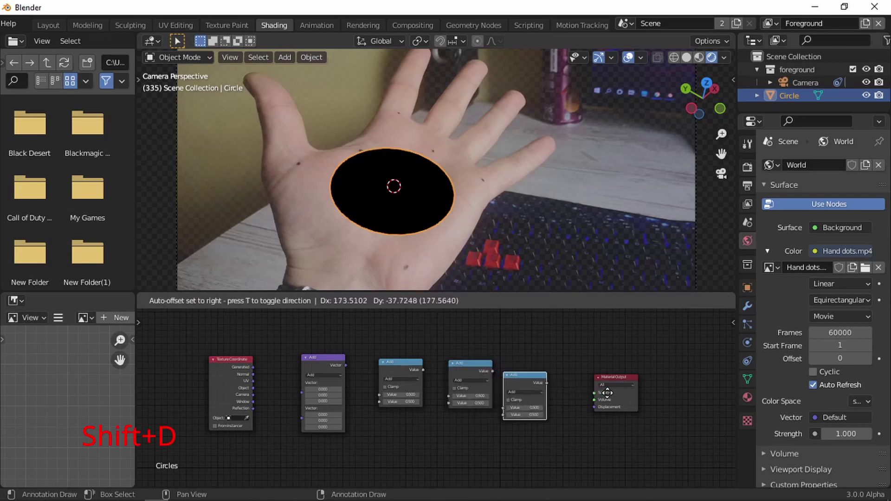
left_click(625, 387)
scroll(463, 430, "up", 2)
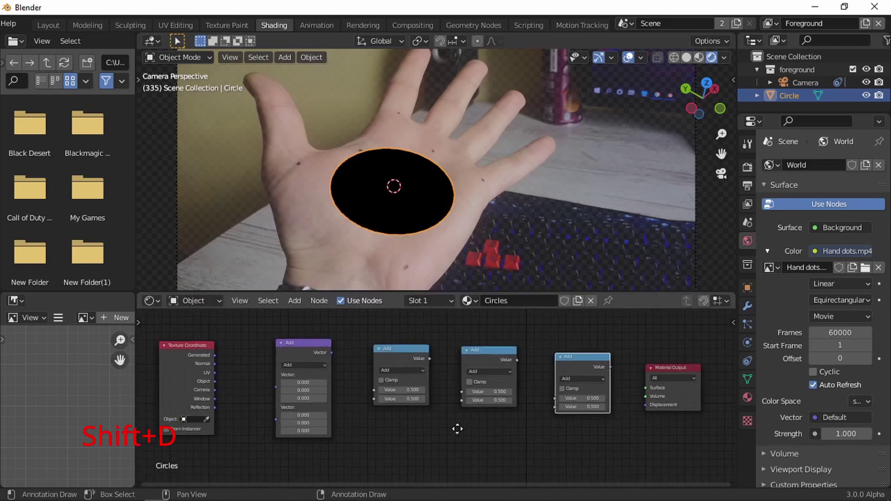
Set the Math nodes to Sine, Add and Multiply Add, and Vector Math to Distance.
left_click(558, 366)
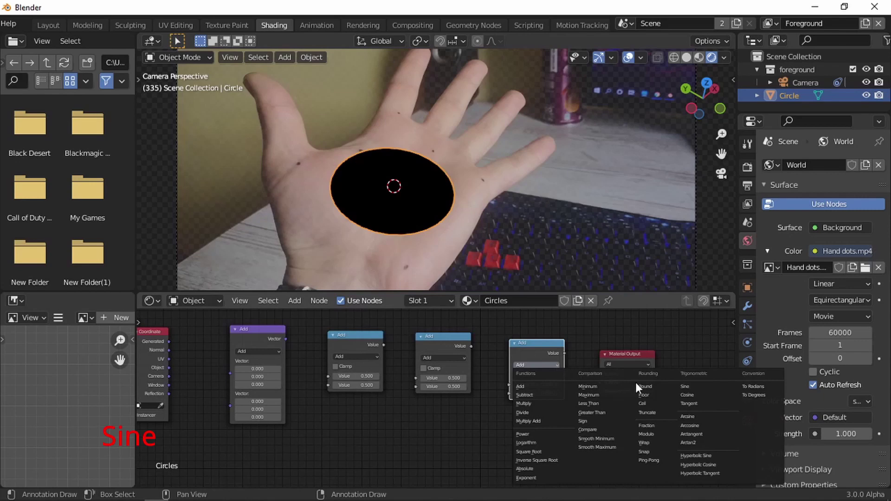
left_click(687, 388)
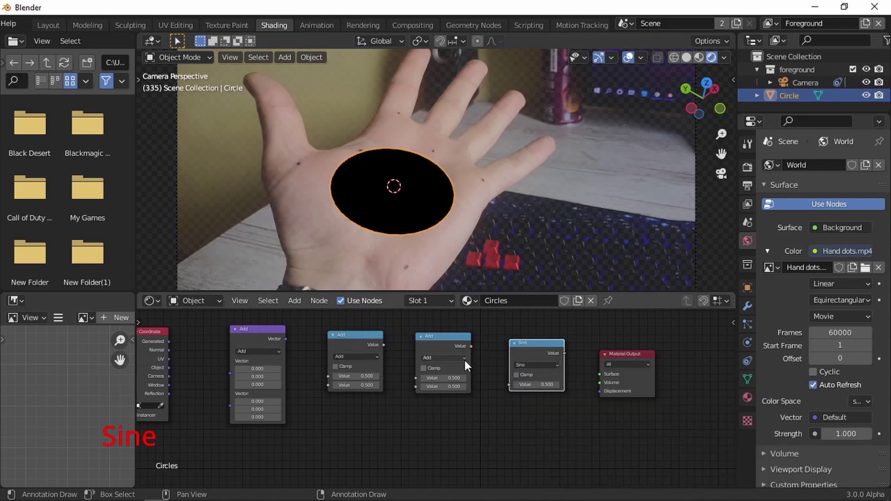
scroll(478, 364, "up", 2)
middle_click_drag(496, 357, 499, 377)
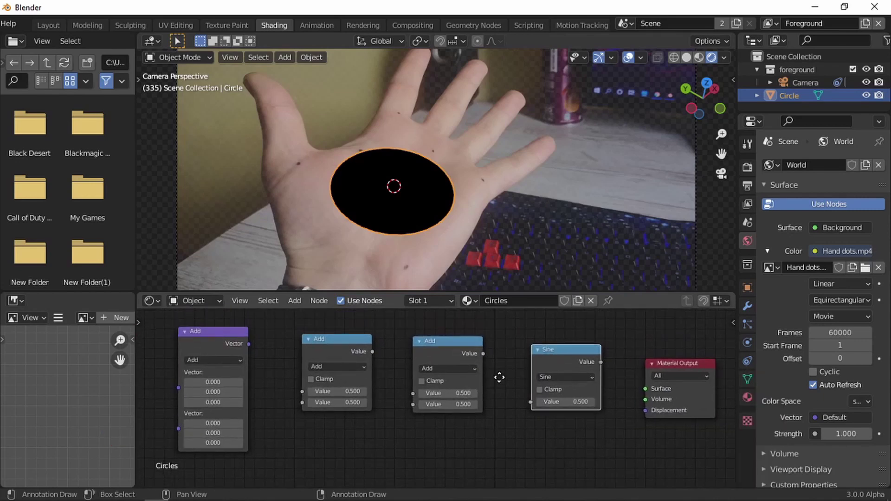
left_click(473, 368)
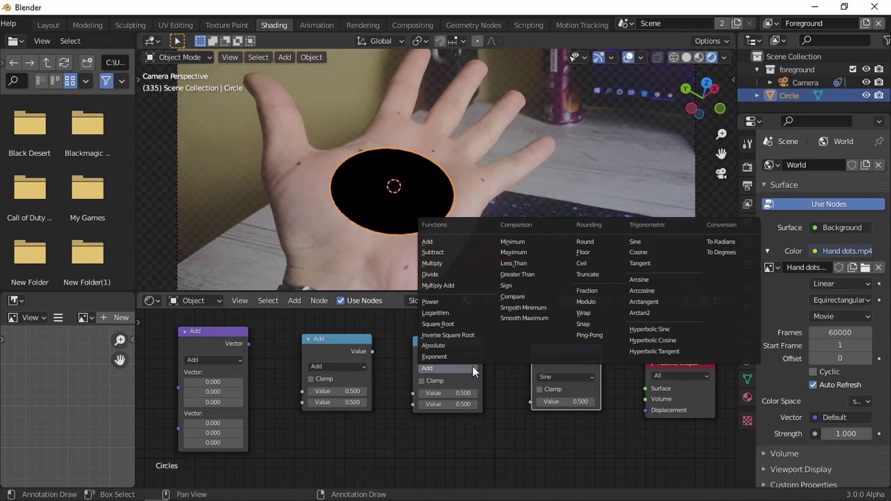
left_click(450, 240)
middle_click_drag(393, 379, 475, 372)
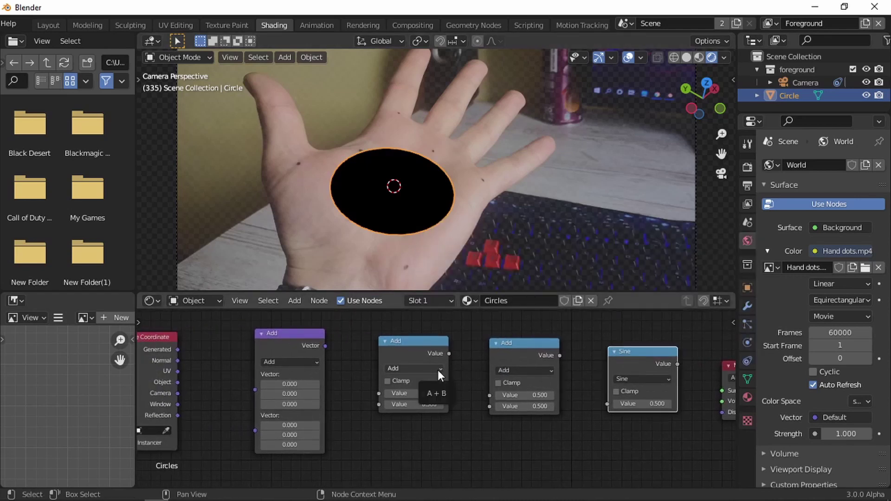
left_click(438, 369)
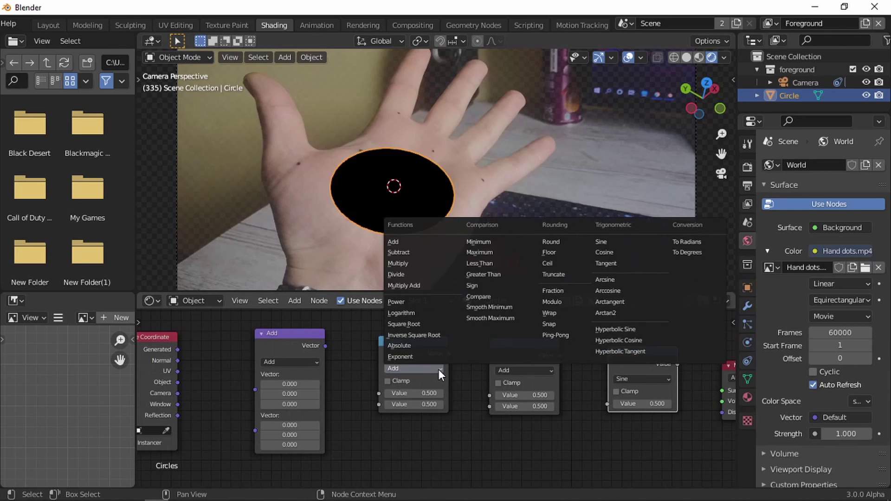
left_click(408, 283)
middle_click_drag(361, 349, 405, 375)
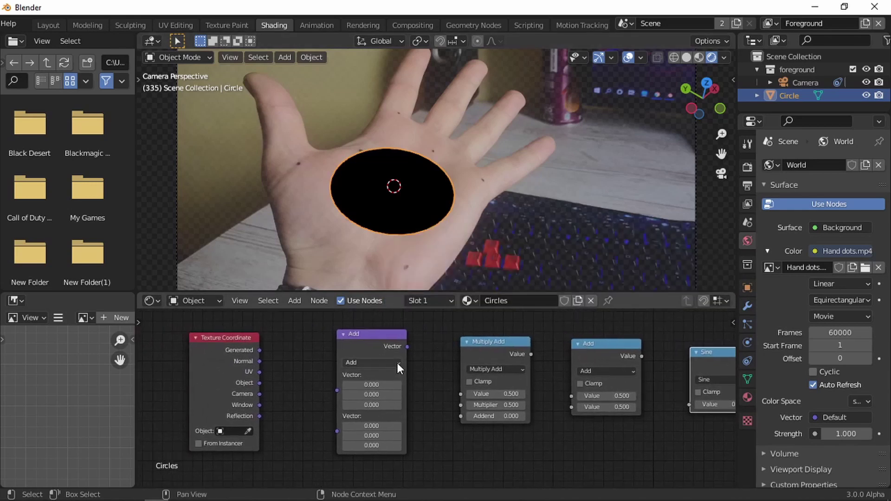
left_click(394, 361)
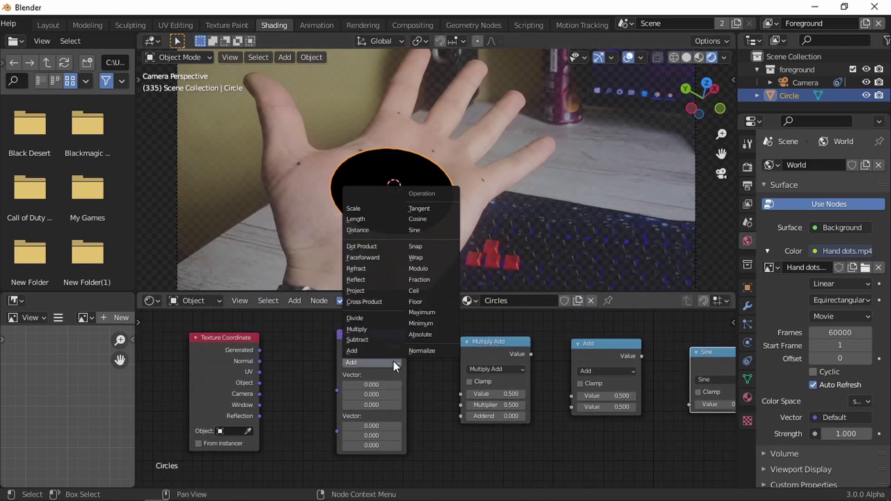
left_click(360, 230)
Link Texture Coordinate Object through Distance, Multiply Add, Add and Sine into Surface.
middle_click_drag(314, 395, 305, 384)
left_click_drag(250, 370, 328, 377)
left_click_drag(396, 333, 449, 381)
middle_click_drag(533, 381, 435, 386)
left_click_drag(420, 346, 462, 388)
middle_click_drag(544, 373, 453, 372)
left_click_drag(439, 349, 487, 398)
left_click_drag(558, 358, 603, 385)
middle_click_drag(459, 427, 533, 416)
Set the Multiply Add multiplier to 26.
left_click(387, 391)
type("0.5")
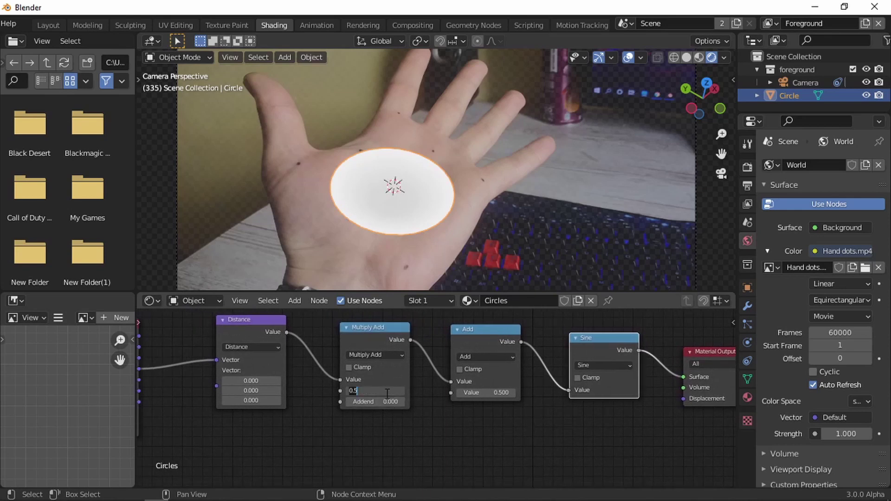
key("BackSpace")
key("BackSpace")
key("BackSpace")
type("26")
key("Return")
Drive the Add node's value with #frame/1 and play to preview the animated rings.
middle_click_drag(538, 406, 503, 393)
left_click(457, 380)
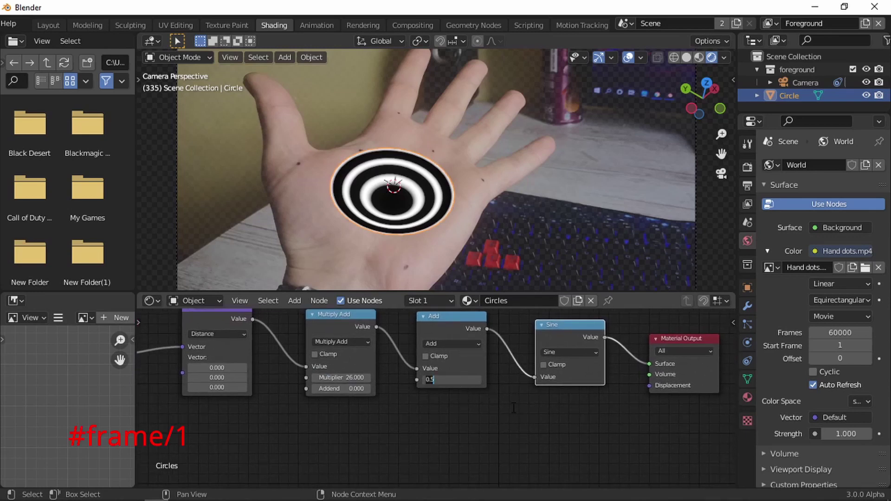
key("BackSpace")
key("BackSpace")
key("BackSpace")
type("#frame")
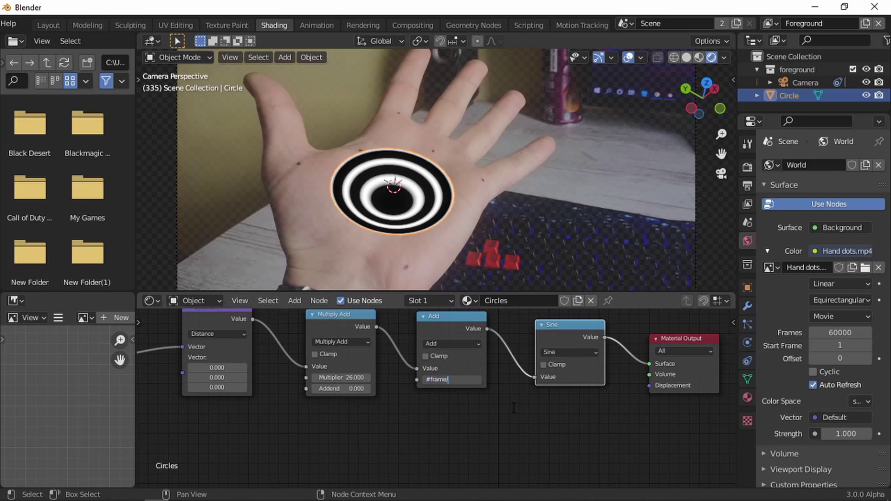
type("/1")
key("Return")
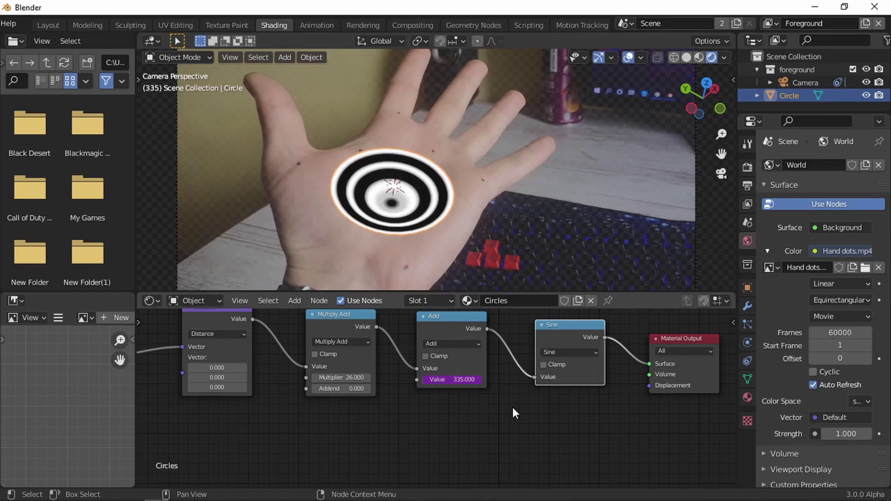
key("space")
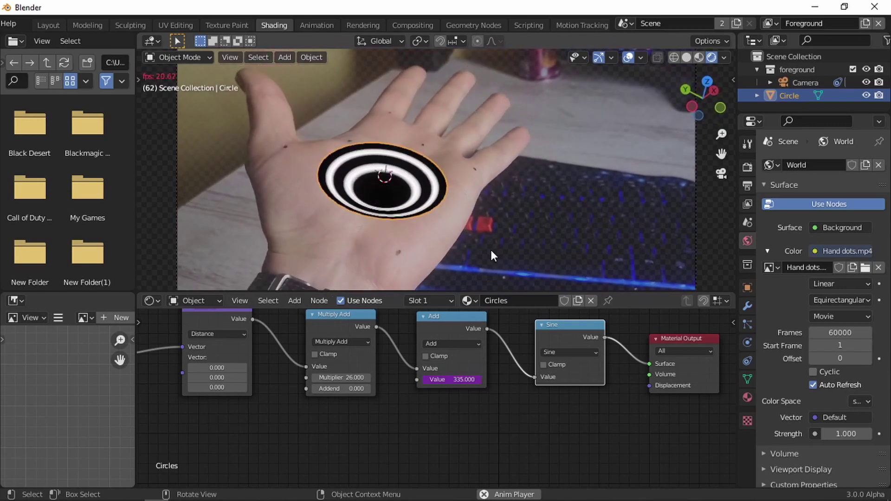
Switch to the Layout workspace and replay the tracked circle, stopping at frame 111.
key("space")
left_click(56, 25)
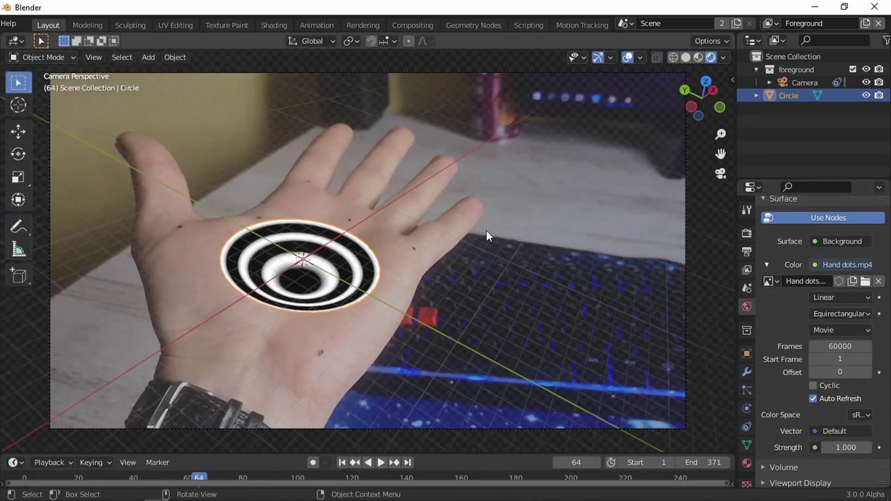
key("space")
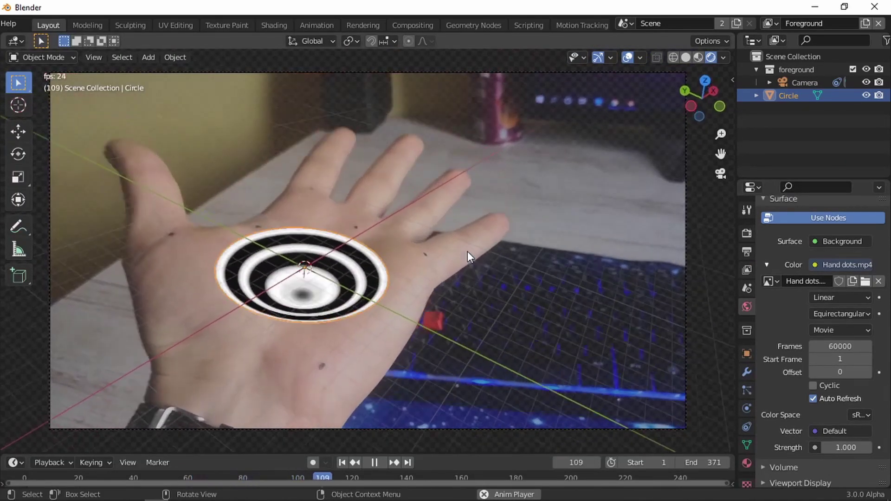
key("space")
Add a UV sphere, shrink it, lower it along Z into the circle, then play to check.
key("shift+a")
mouse_move(425, 235)
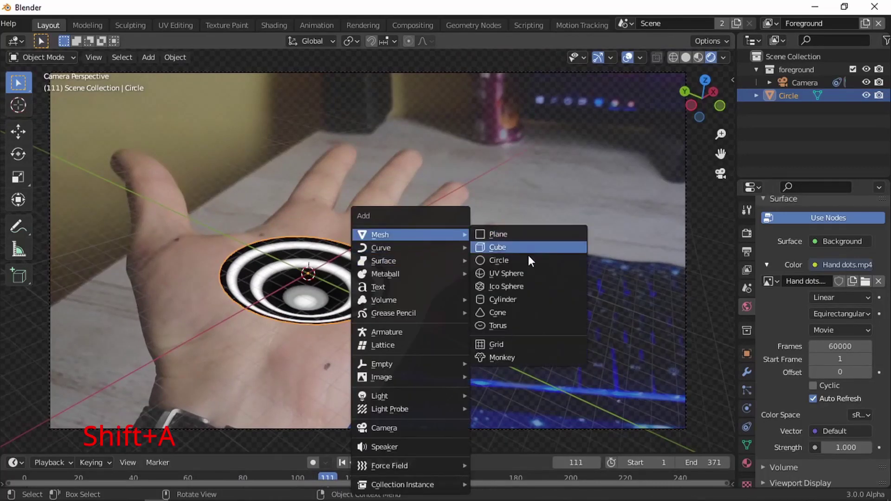
left_click(522, 274)
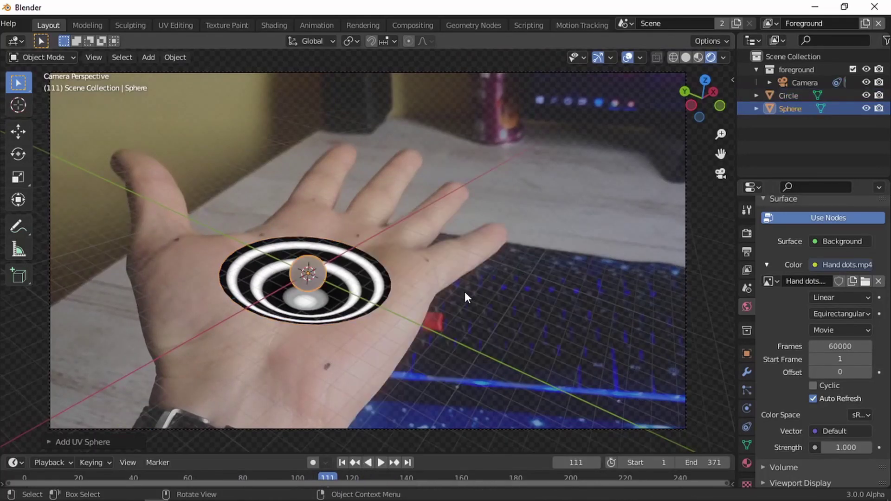
key("s")
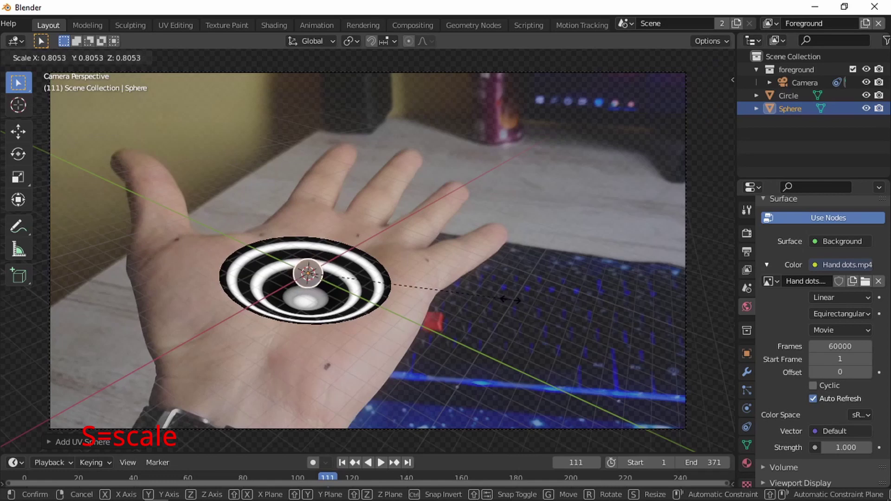
left_click(439, 289)
key("g")
key("z")
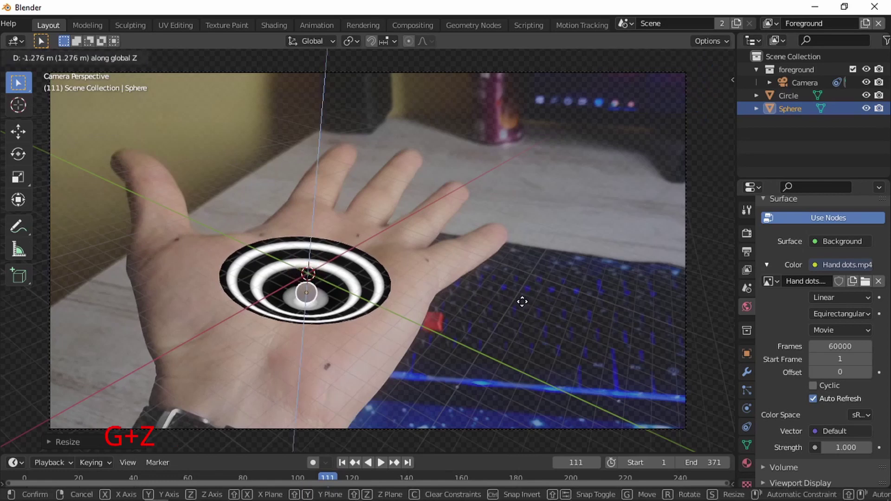
left_click(478, 301)
key("space")
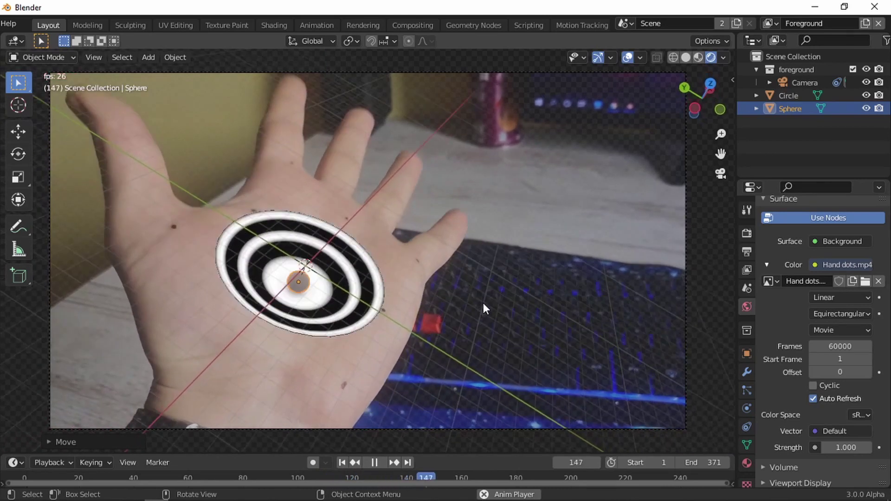
key("space")
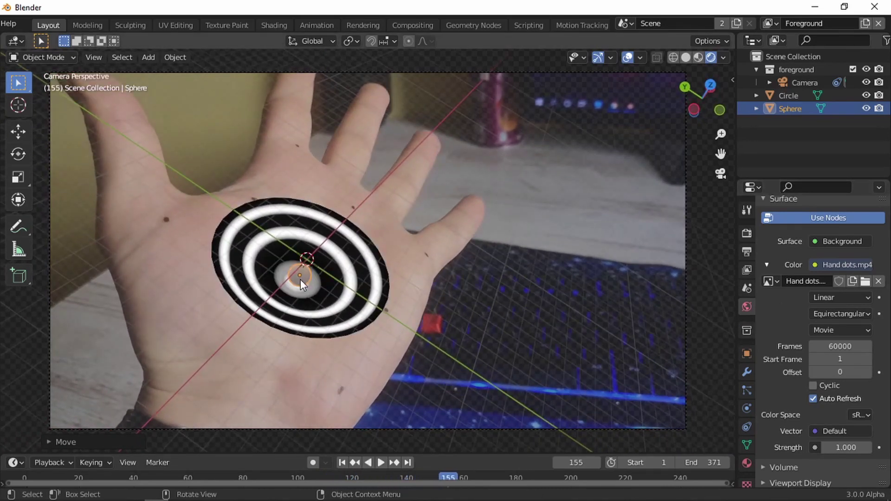
Create a new material slot and material for the sphere.
scroll(787, 329, "down", 1)
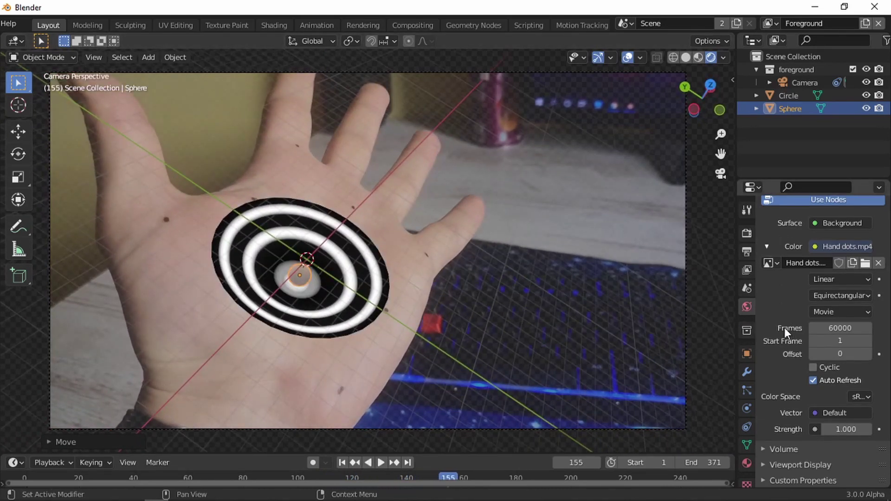
left_click(748, 466)
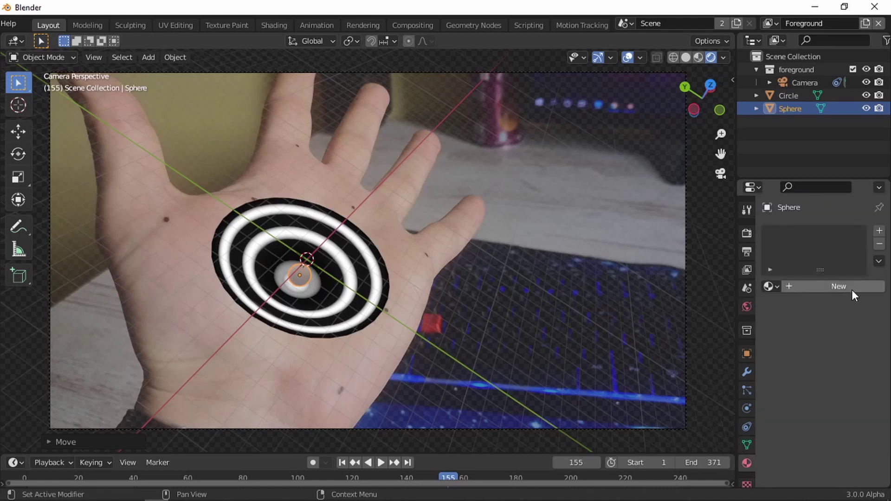
left_click(879, 231)
left_click(837, 286)
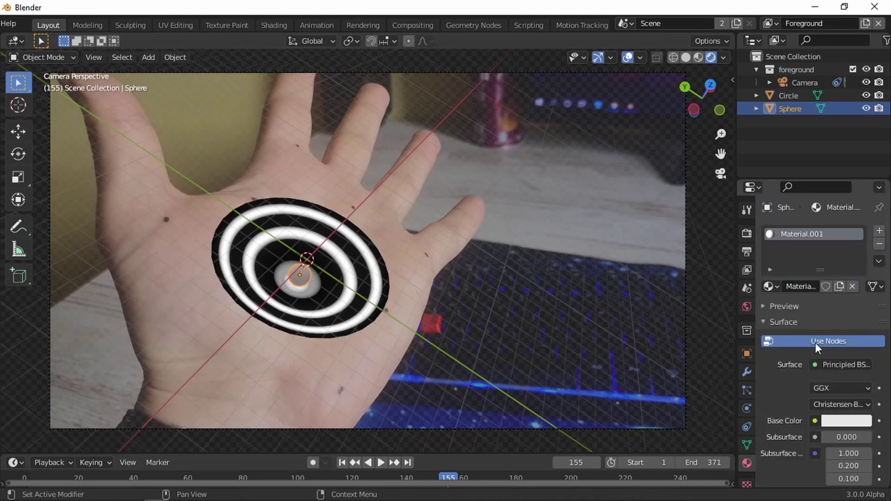
Make the surface a red Emission shader with strength 20 and play to preview the glow.
scroll(822, 362, "down", 3)
left_click(833, 311)
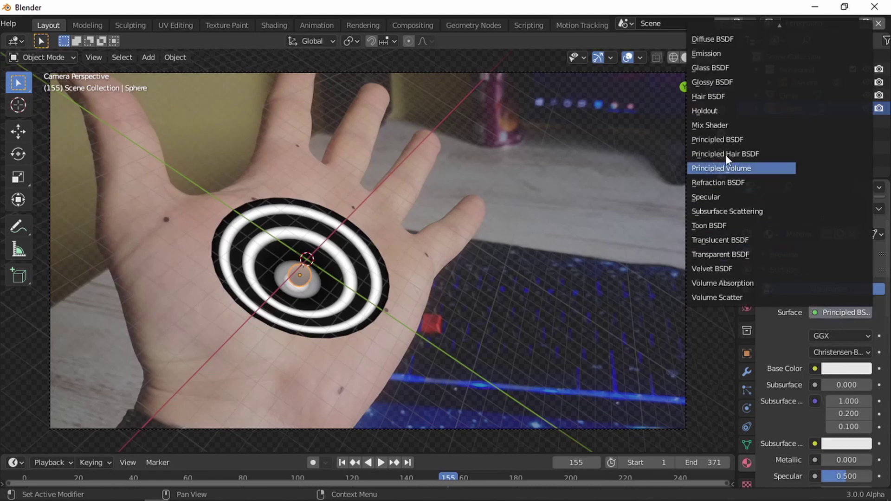
left_click(709, 53)
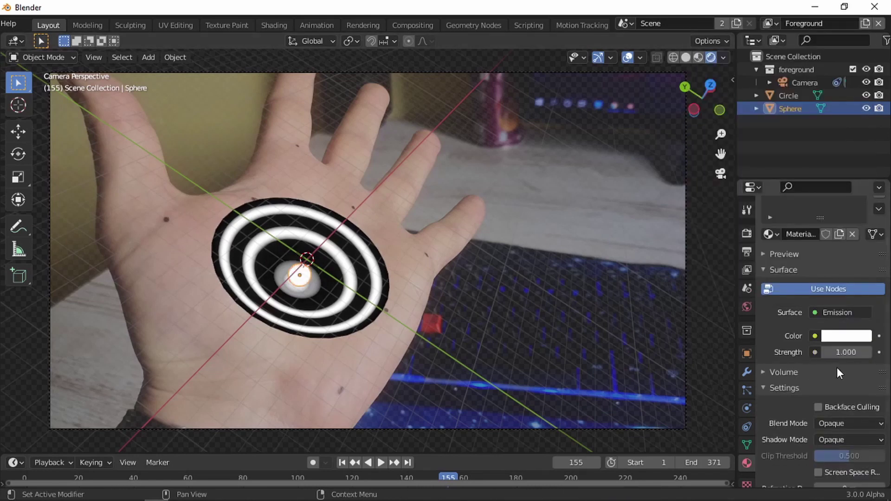
left_click(845, 351)
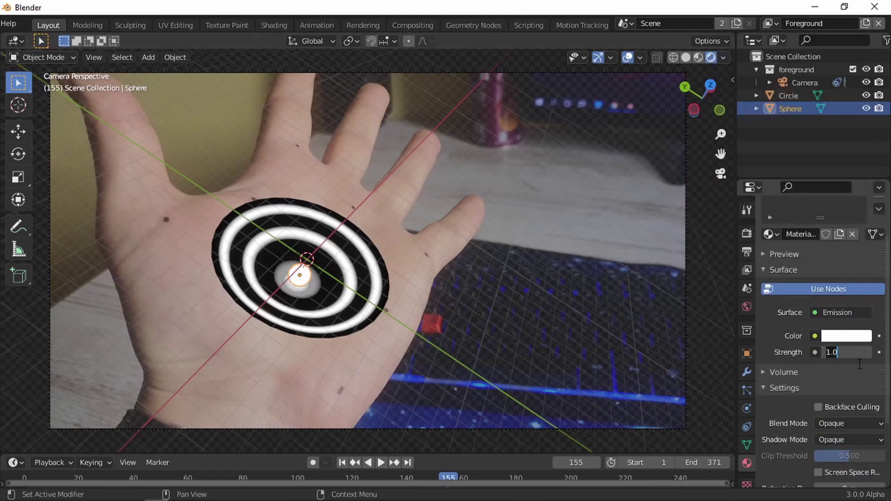
type("20")
key("Return")
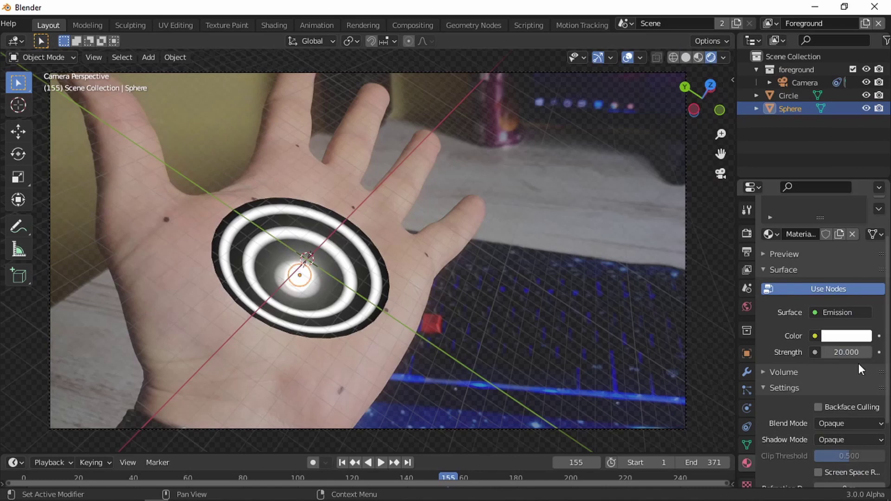
left_click(843, 341)
left_click_drag(800, 228, 799, 244)
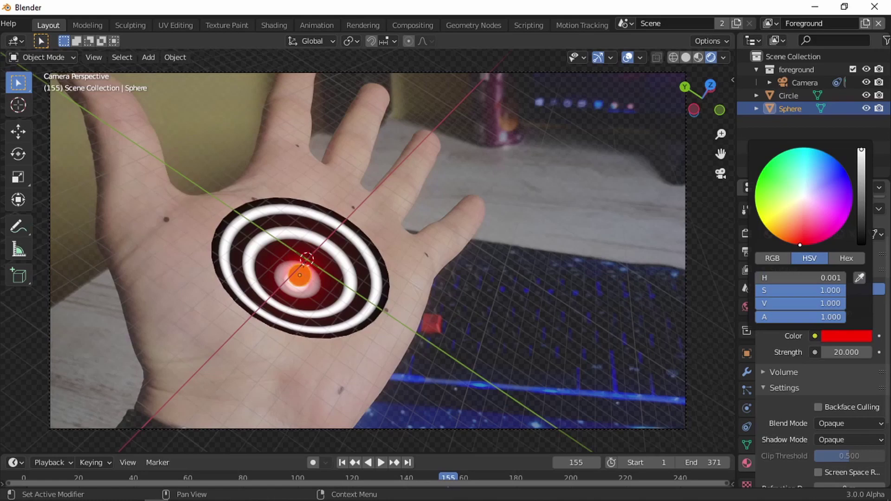
key("space")
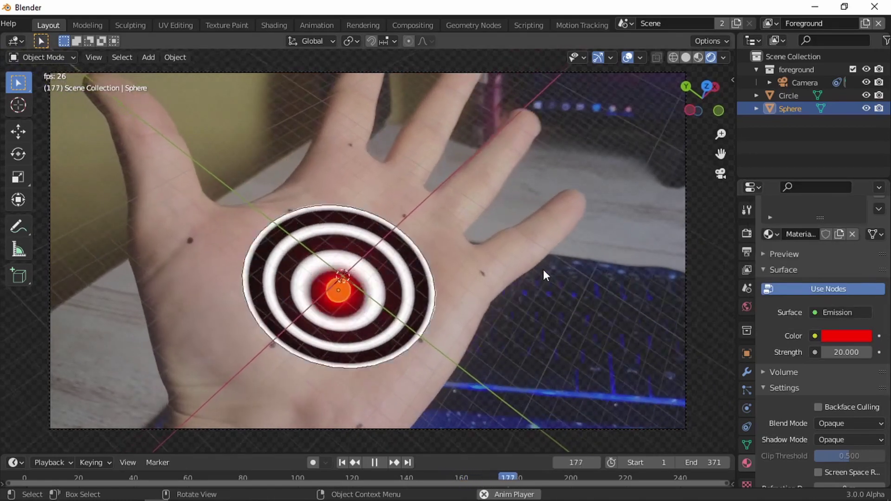